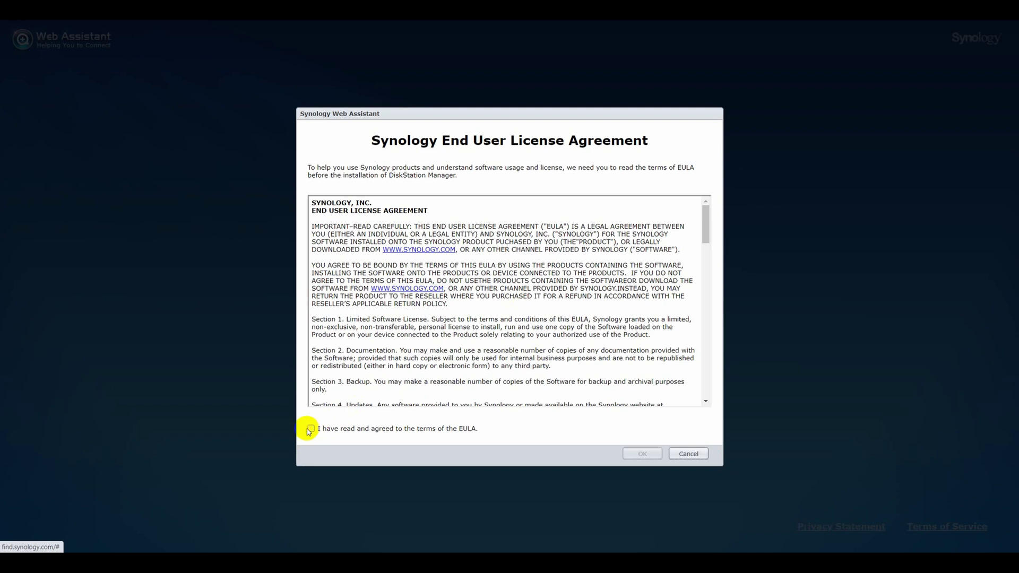
Accept the End User License Agreement and start the NAS migration as a reinstallation that keeps the data
click(311, 428)
click(641, 454)
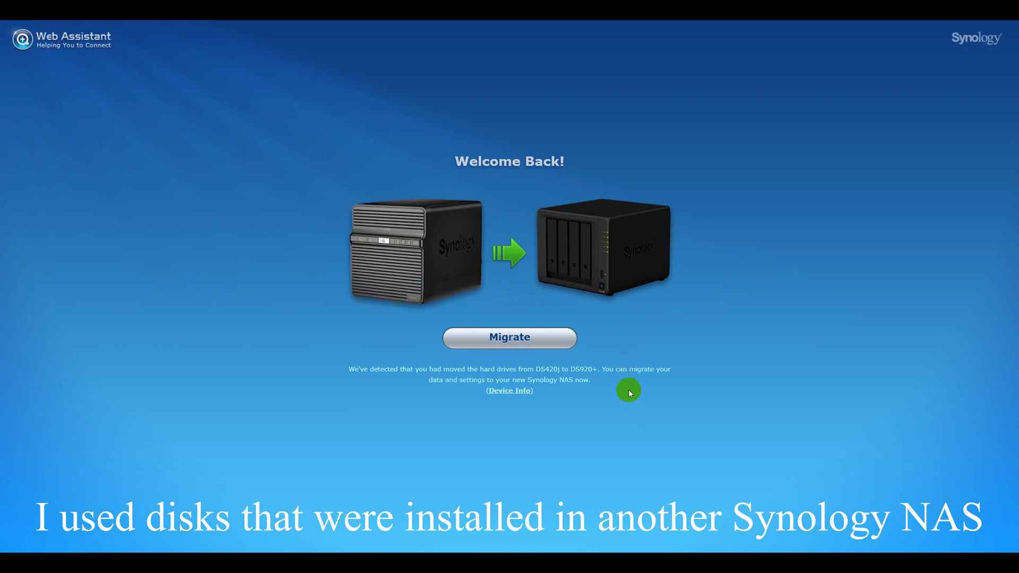
click(521, 342)
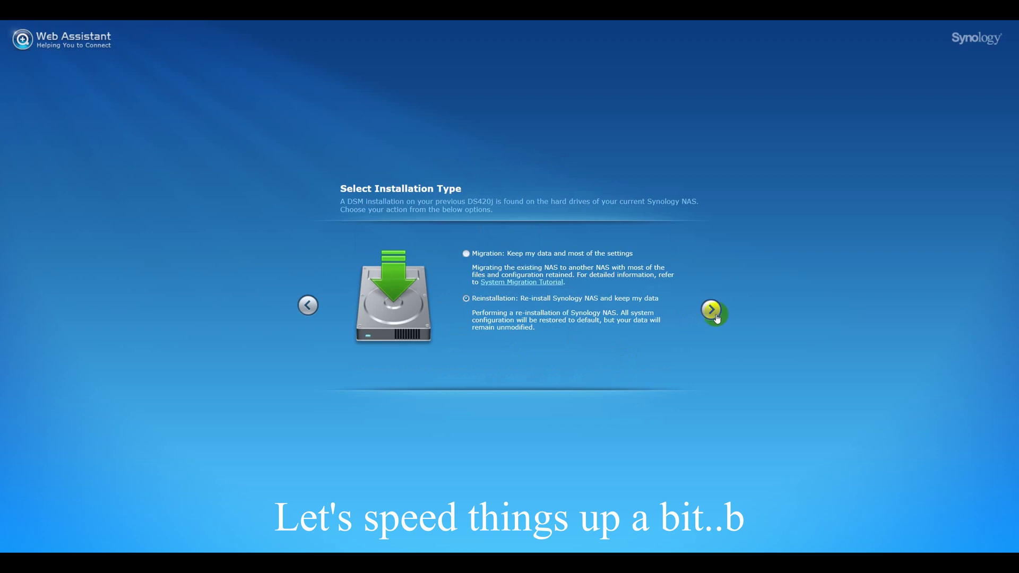
click(711, 311)
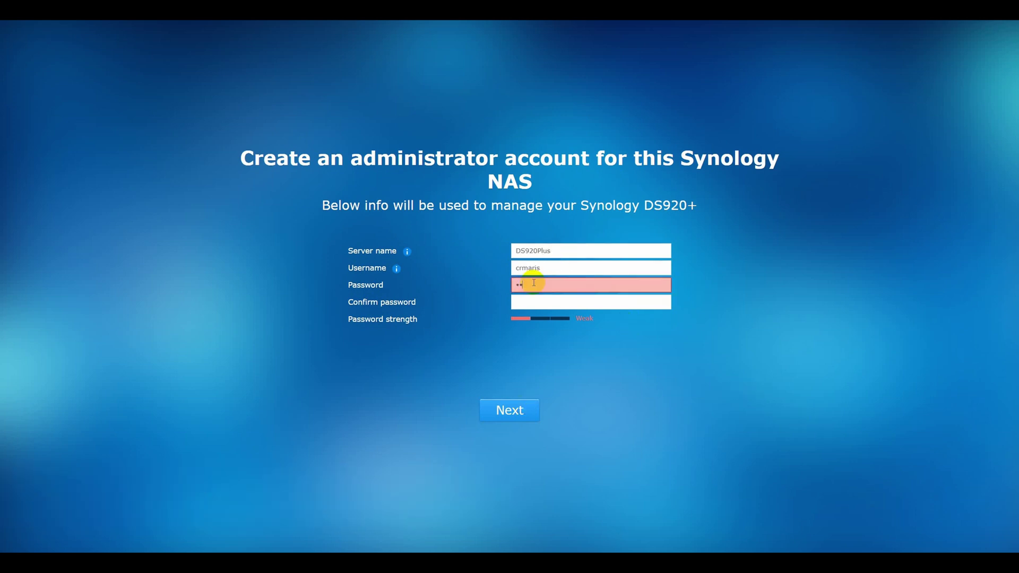
Enter and confirm the administrator account password, submit the account form, and close the browser's save-password prompt
text(***)
key(Tab)
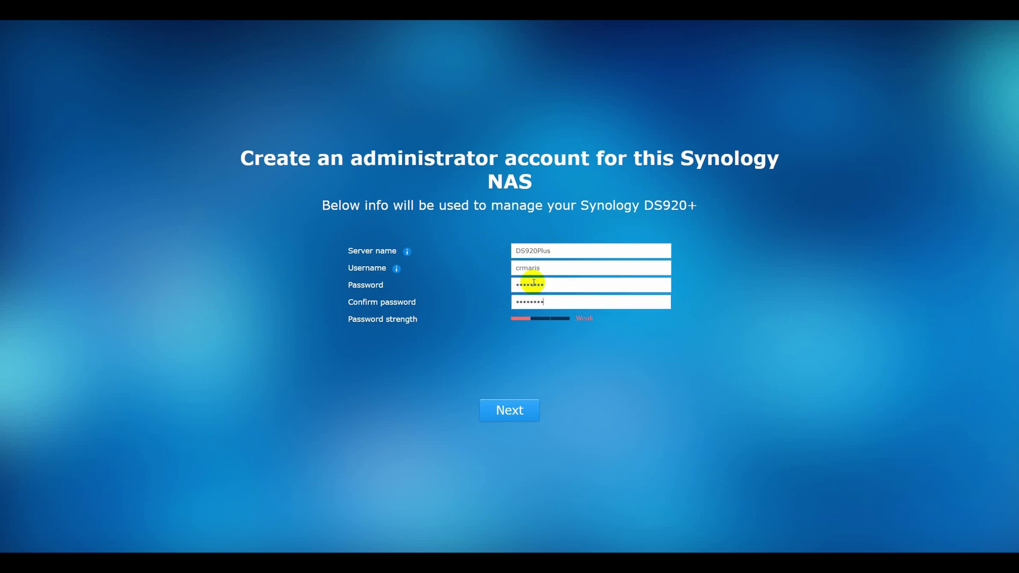
click(518, 408)
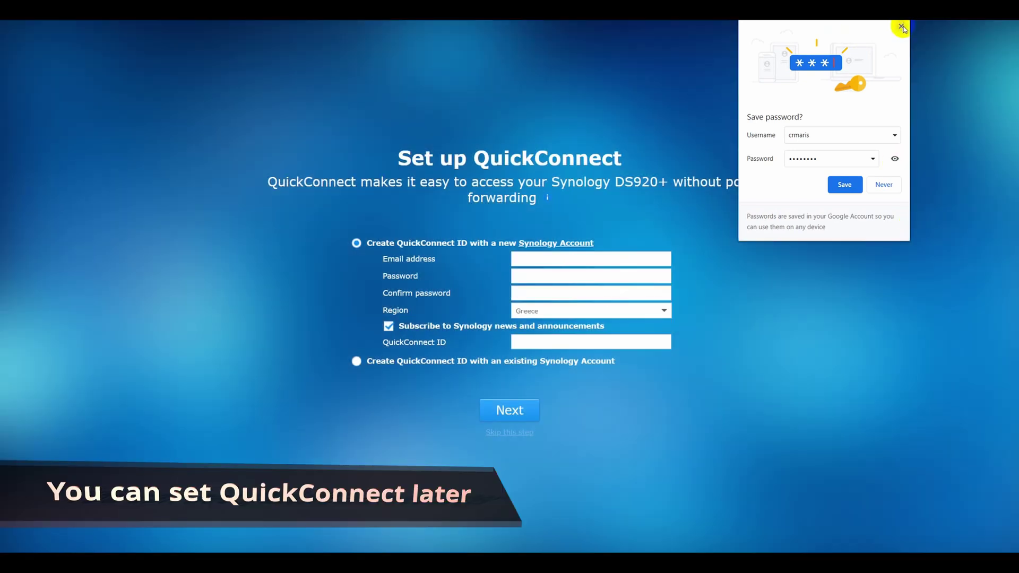
click(844, 184)
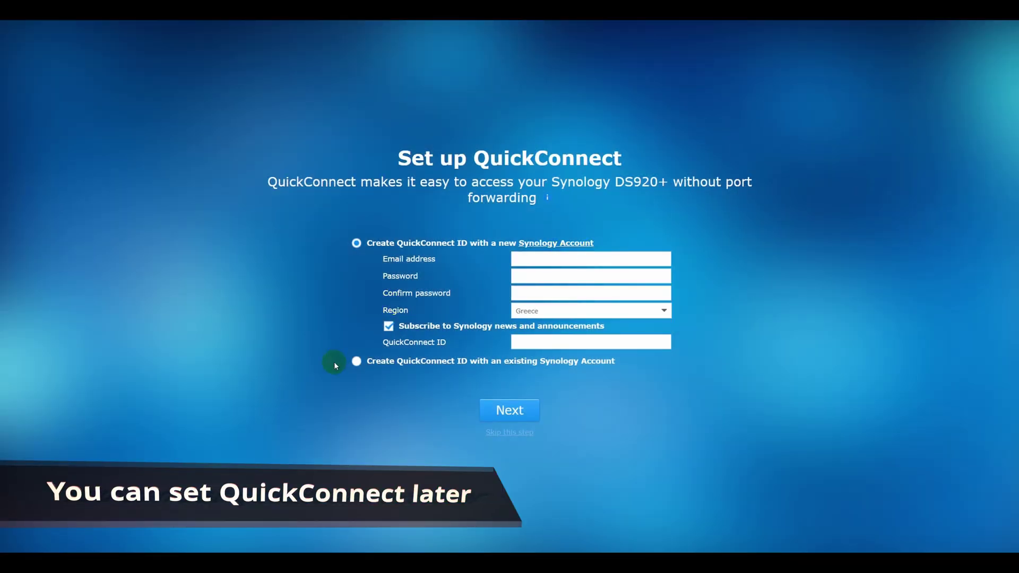
Skip the QuickConnect setup and finish the setup wizard without sharing the device's network location
click(358, 362)
click(509, 434)
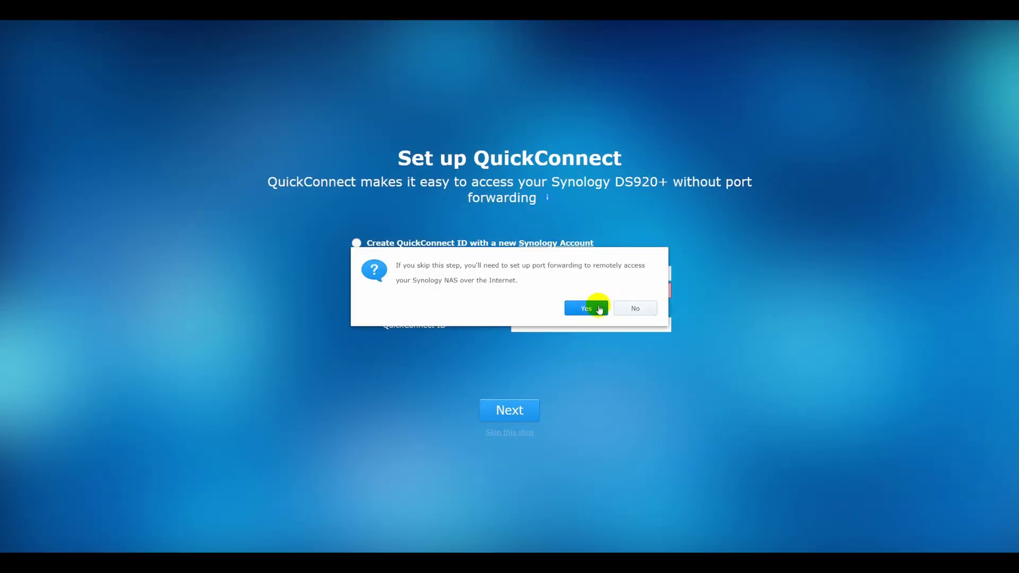
click(598, 308)
click(510, 410)
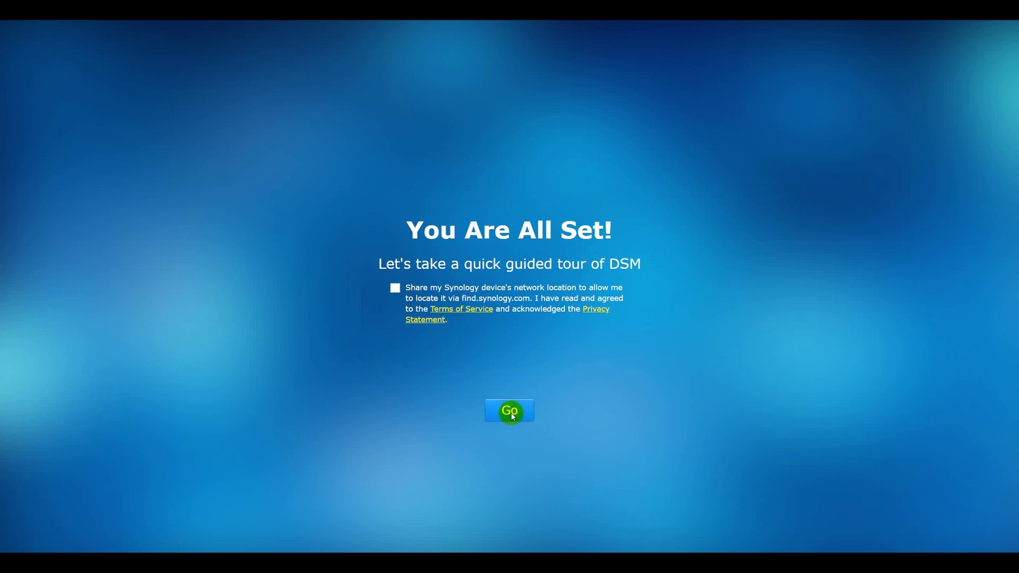
click(513, 404)
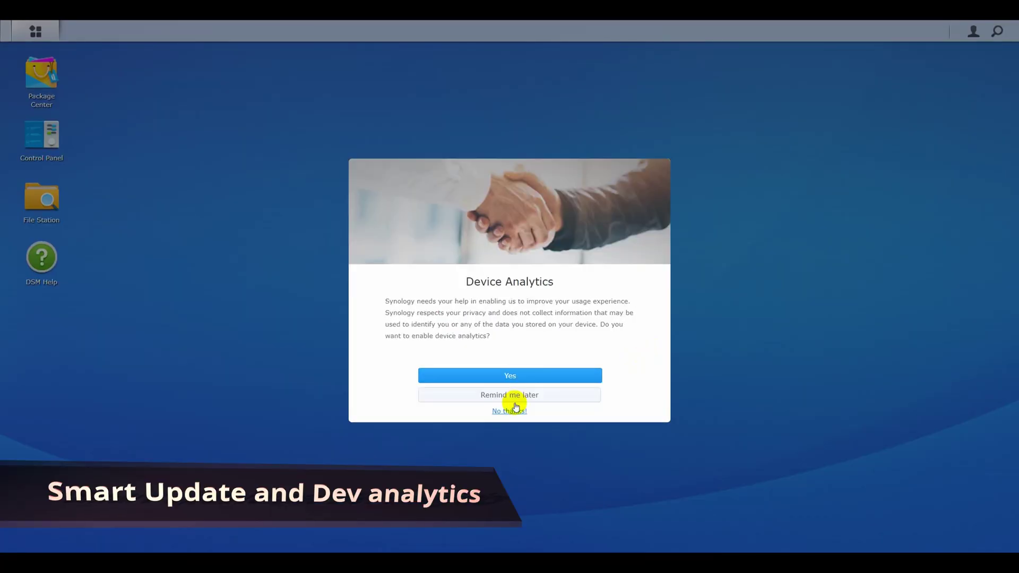
Decline device analytics and dismiss the introductory desktop tips
click(512, 411)
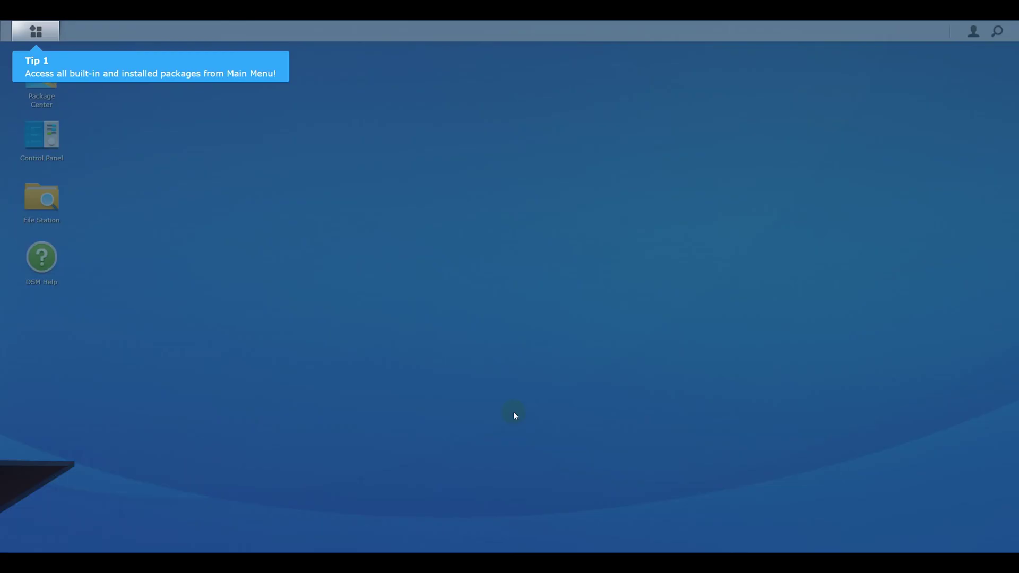
click(291, 212)
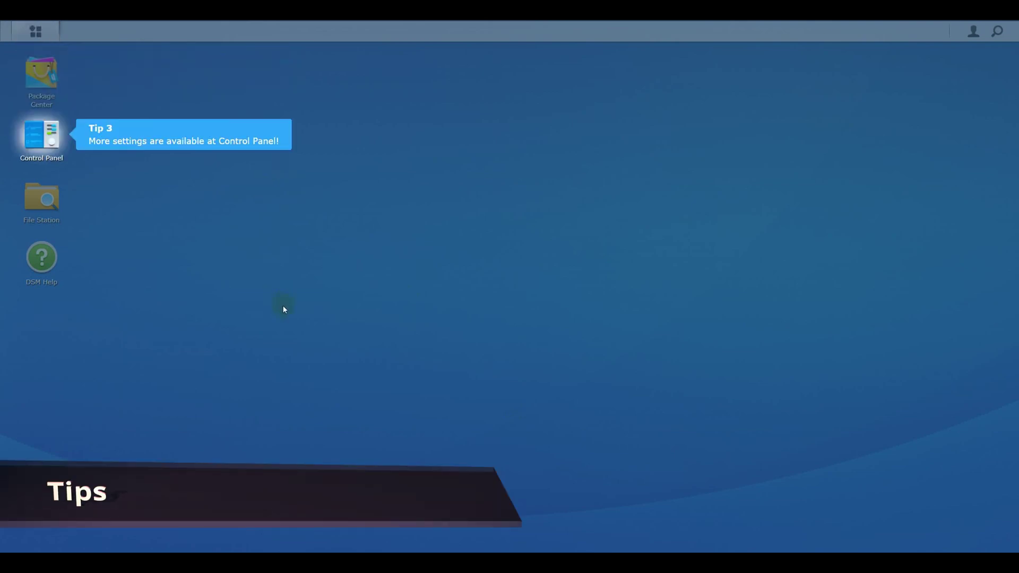
click(284, 307)
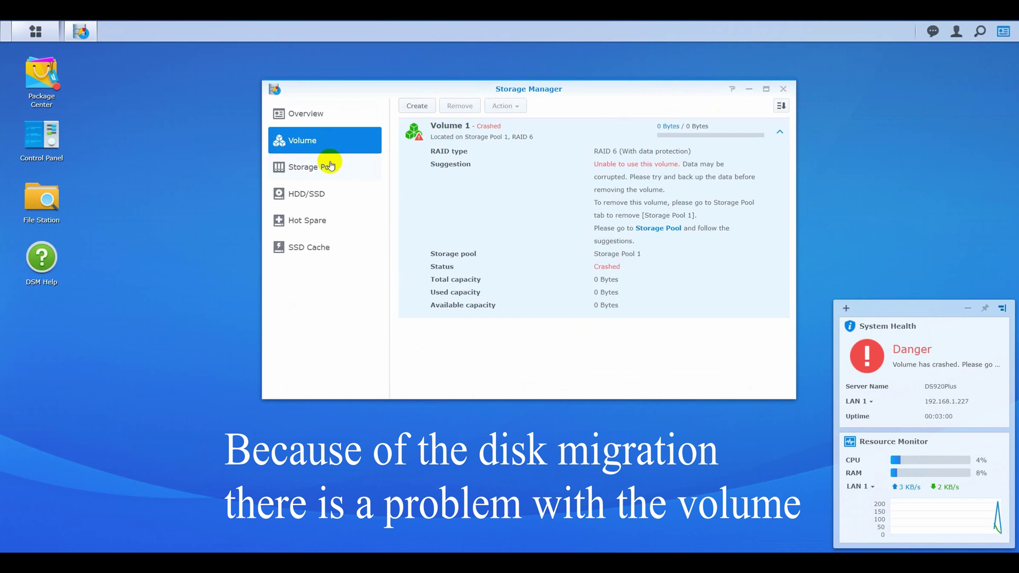
Remove the crashed Storage Pool 1, authorising the removal with the account password, and close Storage Manager
click(329, 165)
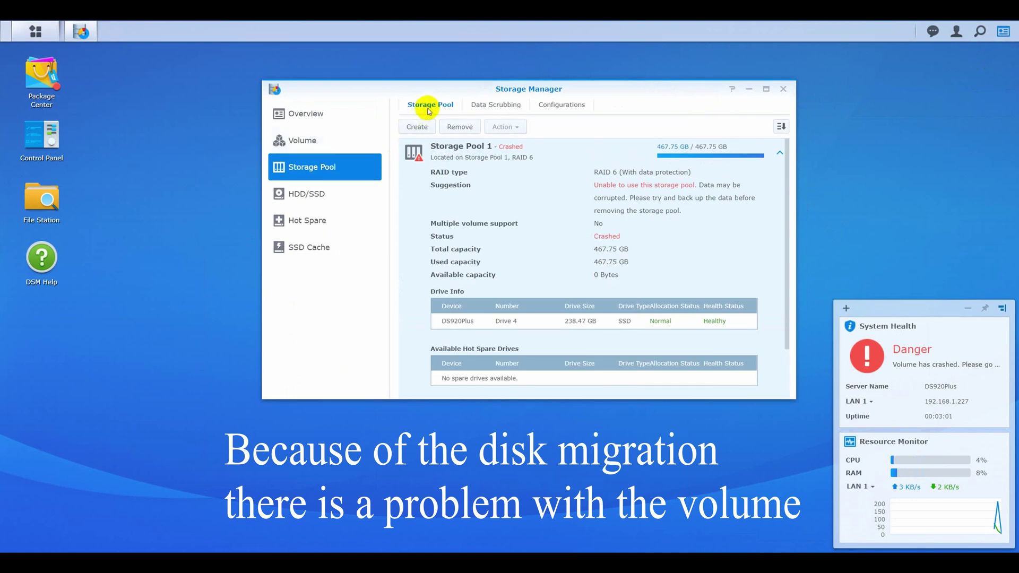
click(460, 127)
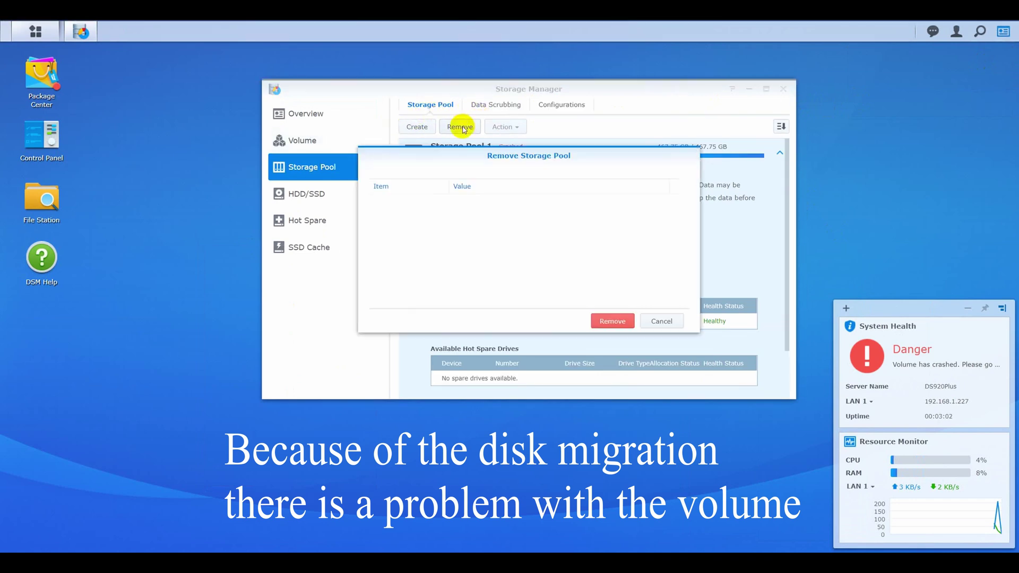
click(599, 320)
click(598, 264)
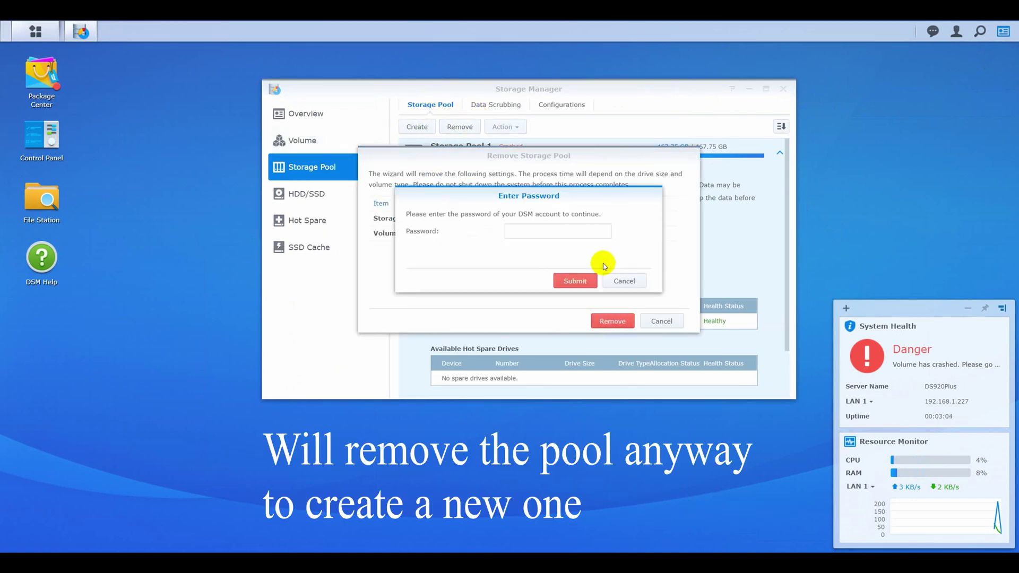
click(542, 231)
text(••••)
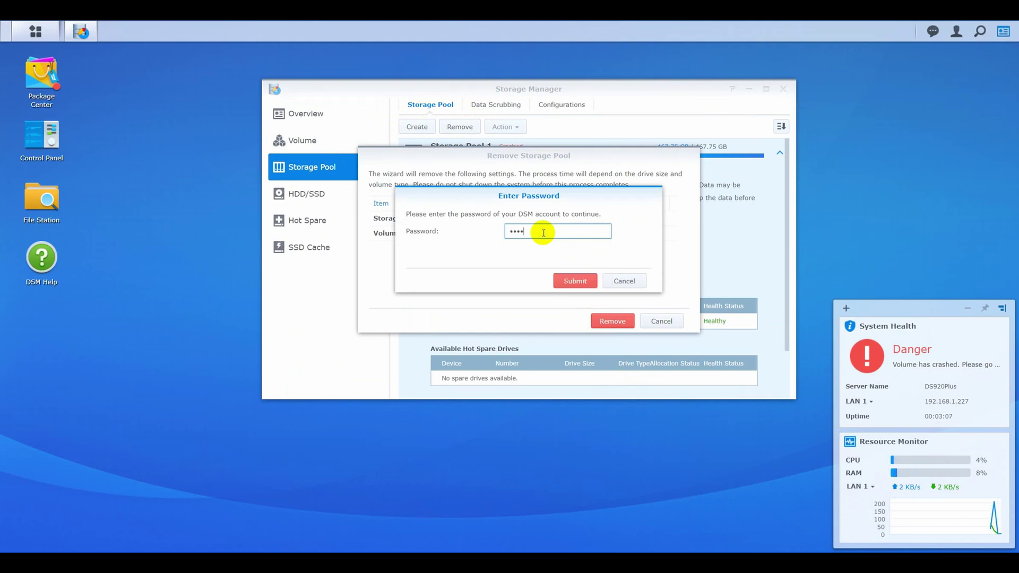
text(••)
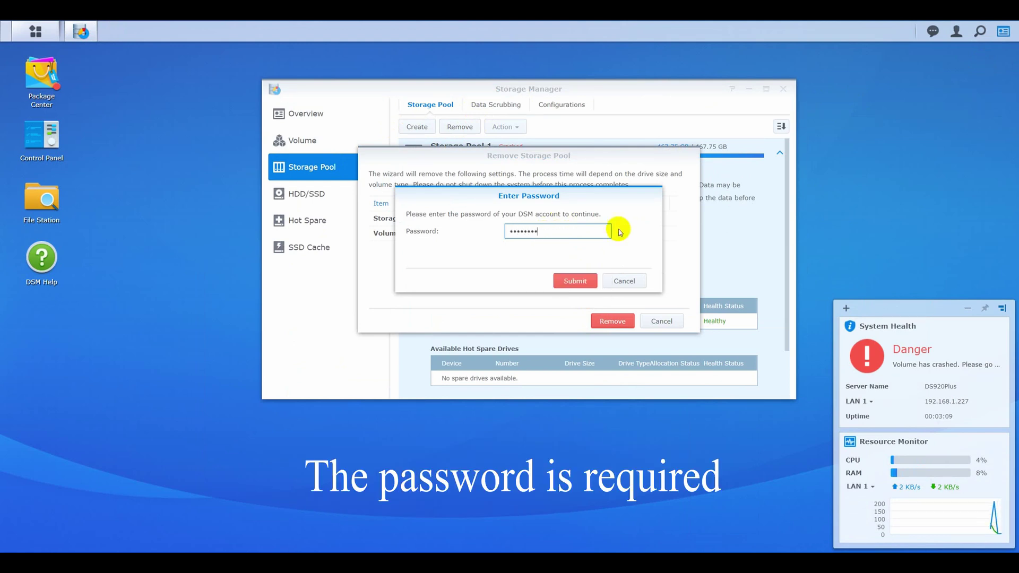
click(578, 279)
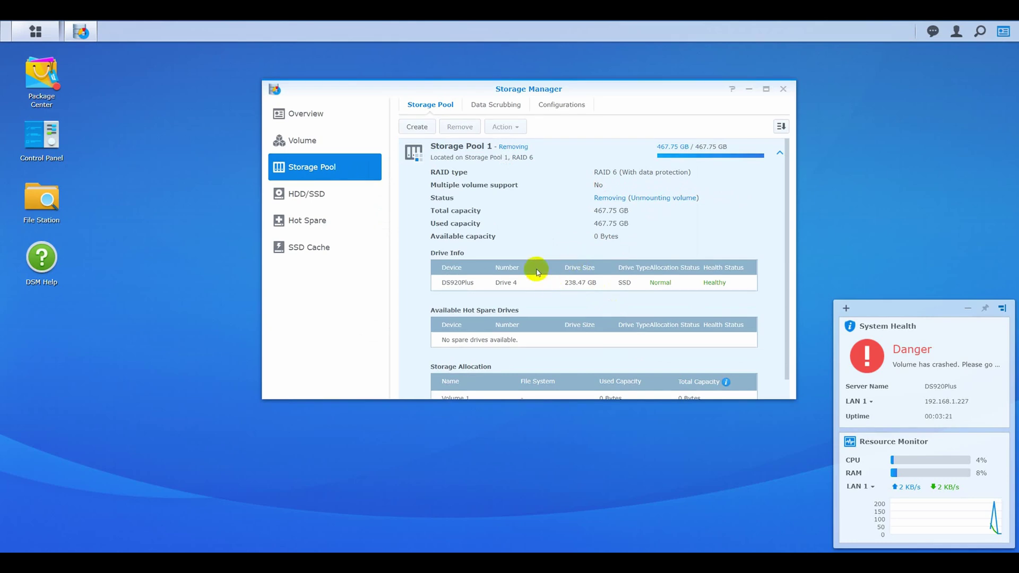
click(782, 89)
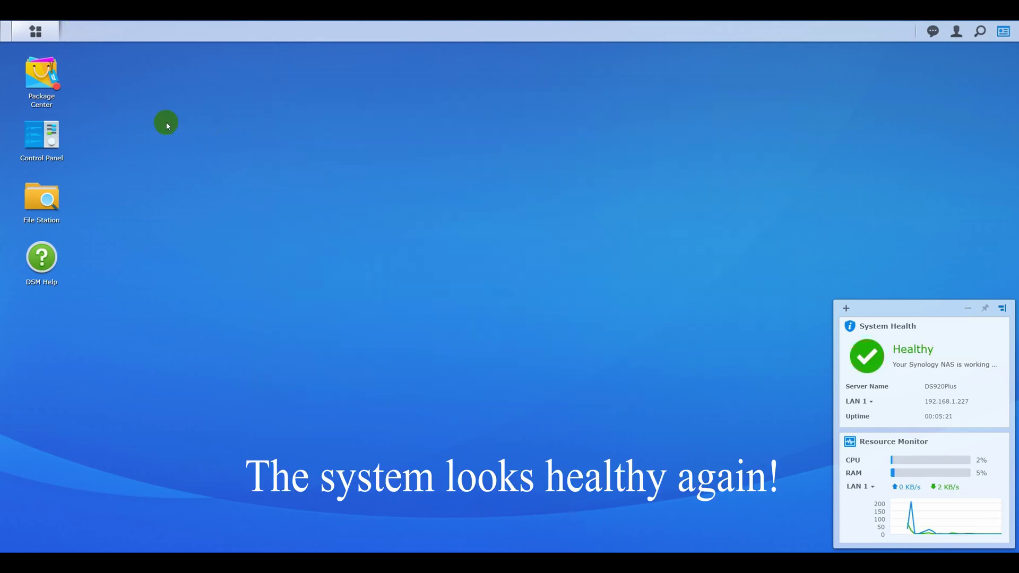
Add a Storage Manager shortcut to the desktop and open Storage Manager from it
click(33, 34)
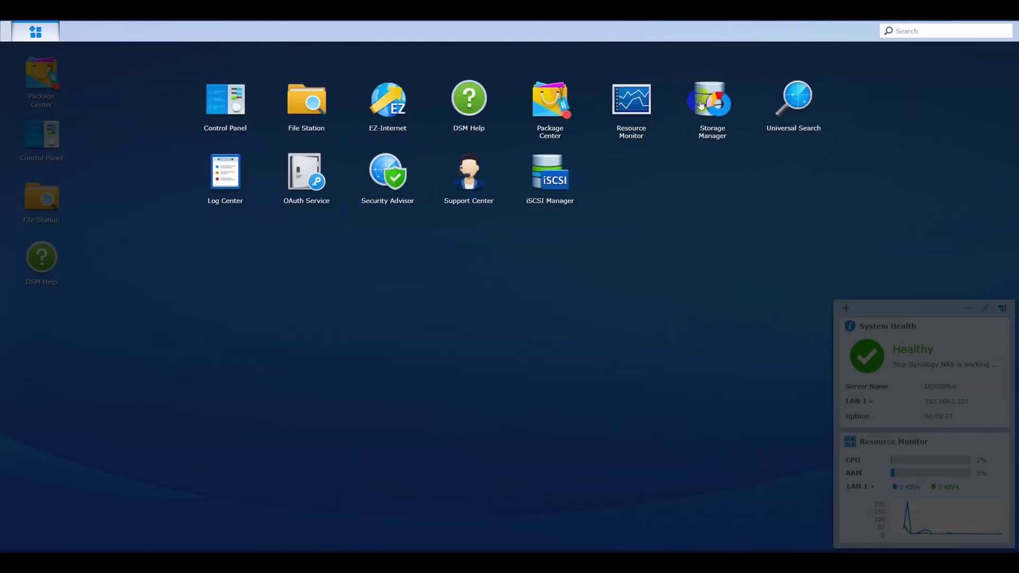
drag(700, 105, 13, 331)
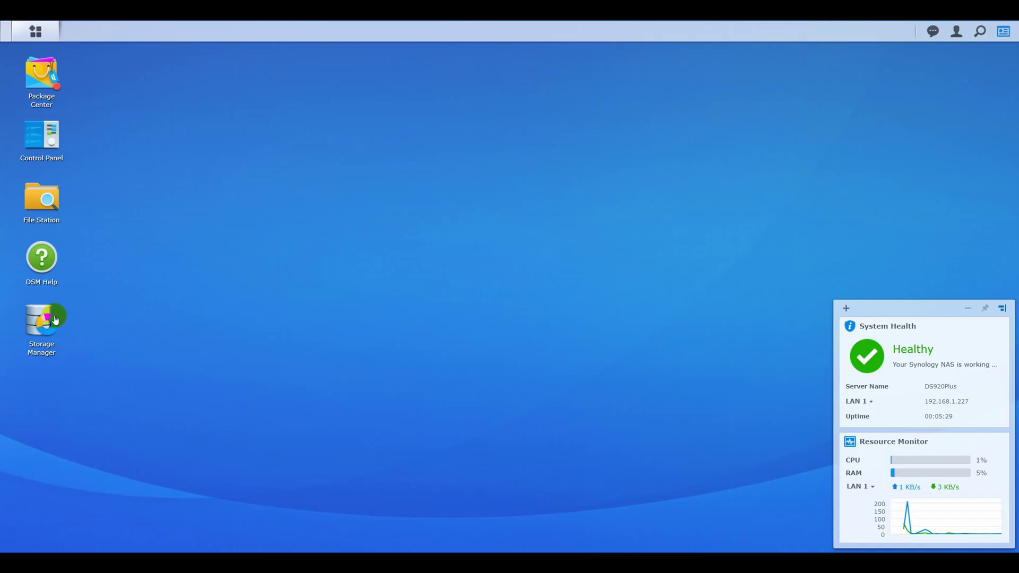
click(49, 318)
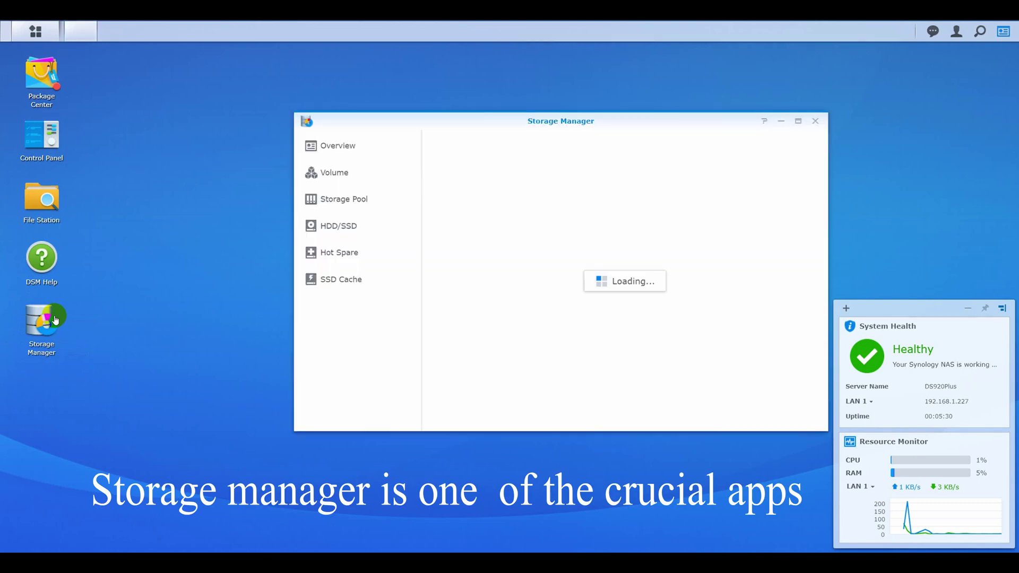
Start a new storage pool of the Better performance type with RAID 6 and no description
click(348, 200)
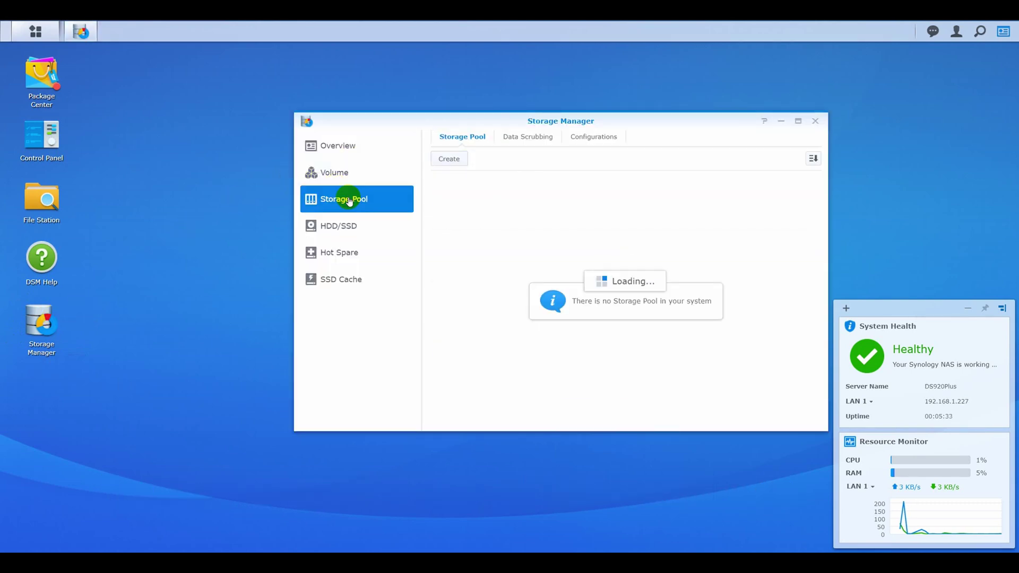
click(453, 159)
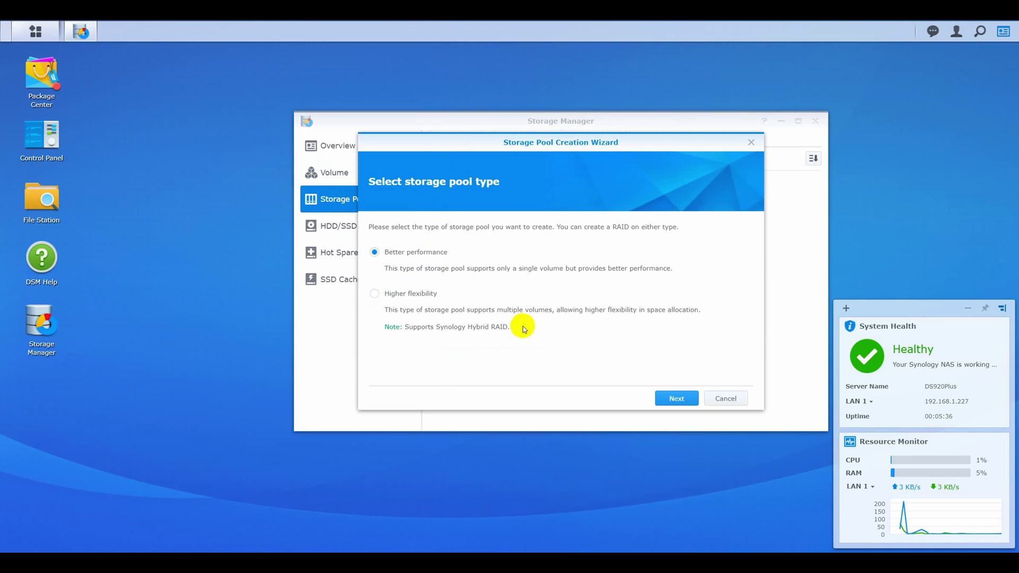
click(682, 399)
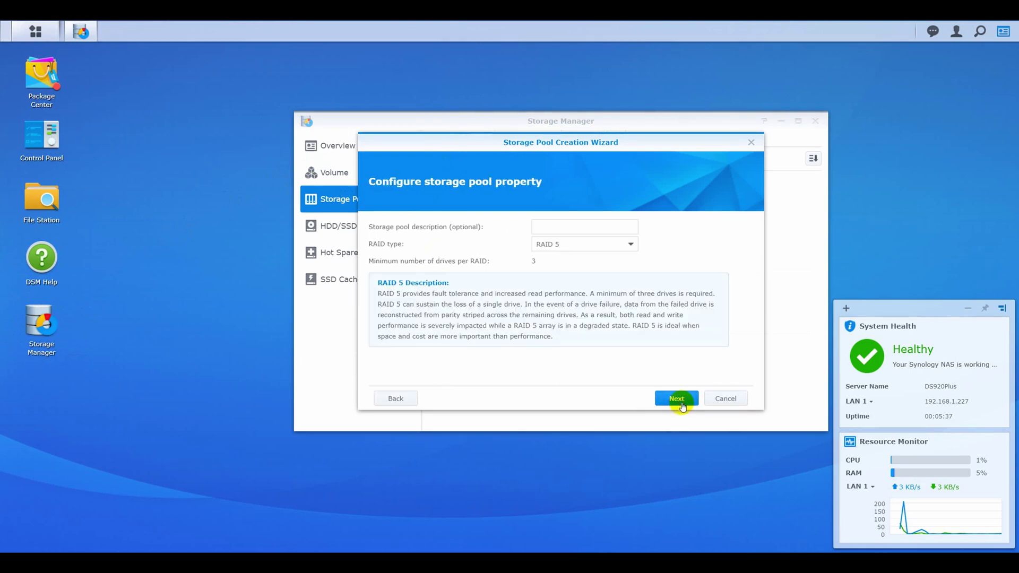
click(592, 248)
click(573, 291)
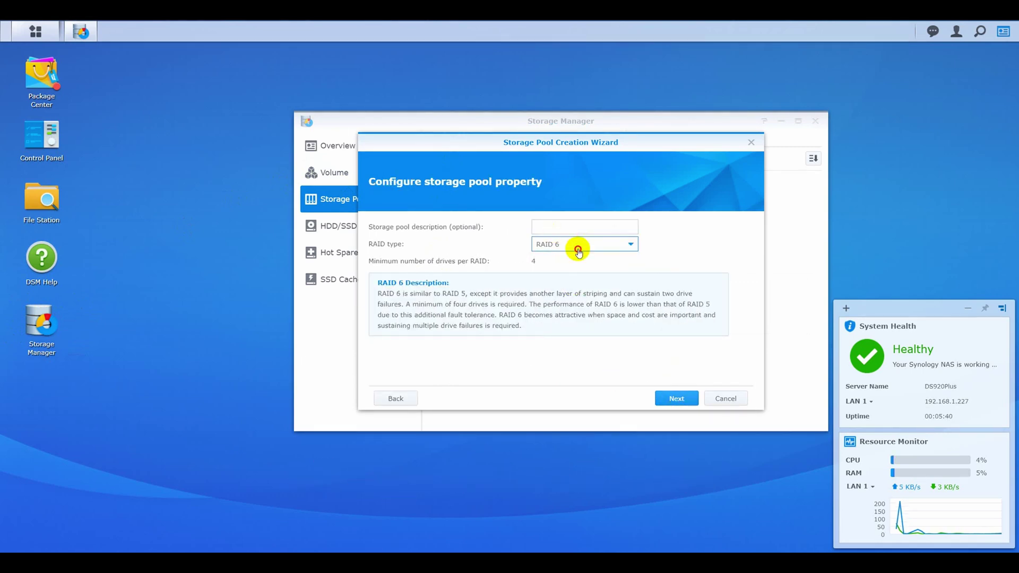
click(578, 250)
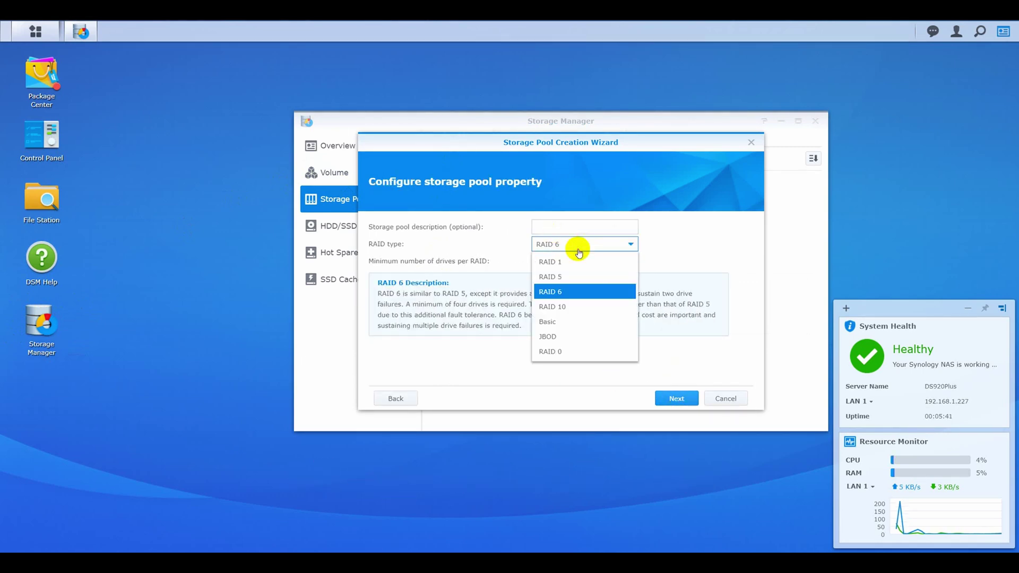
click(557, 227)
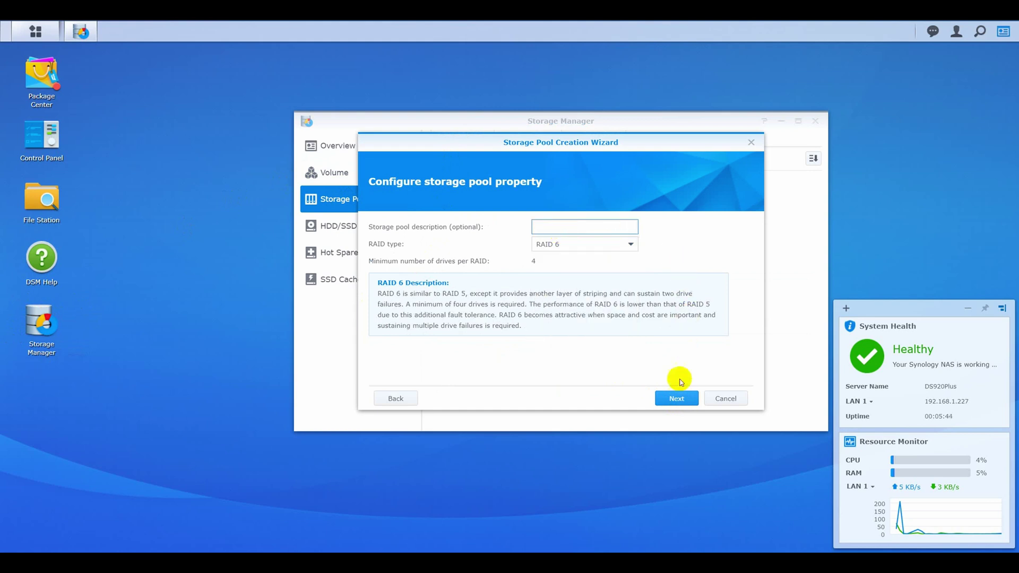
click(676, 399)
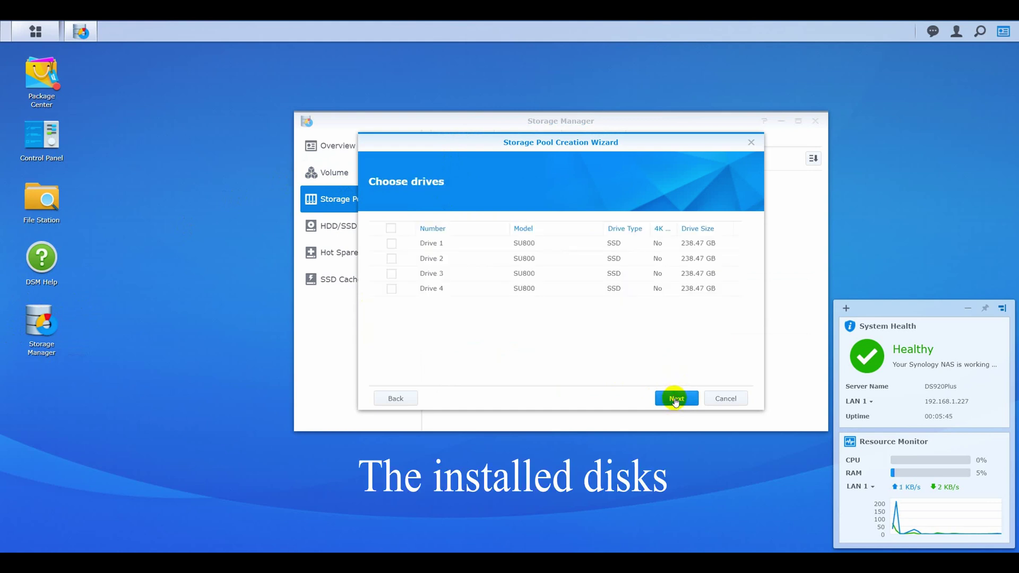
Include Drives 1 to 4 in the pool, accept erasing their data, and apply the pool settings
click(389, 229)
click(675, 399)
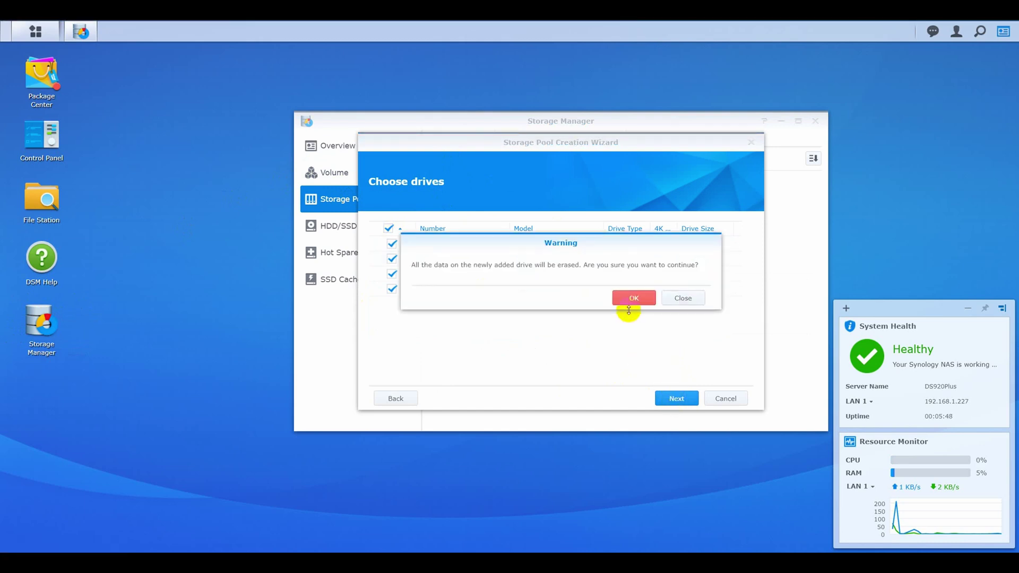
click(635, 299)
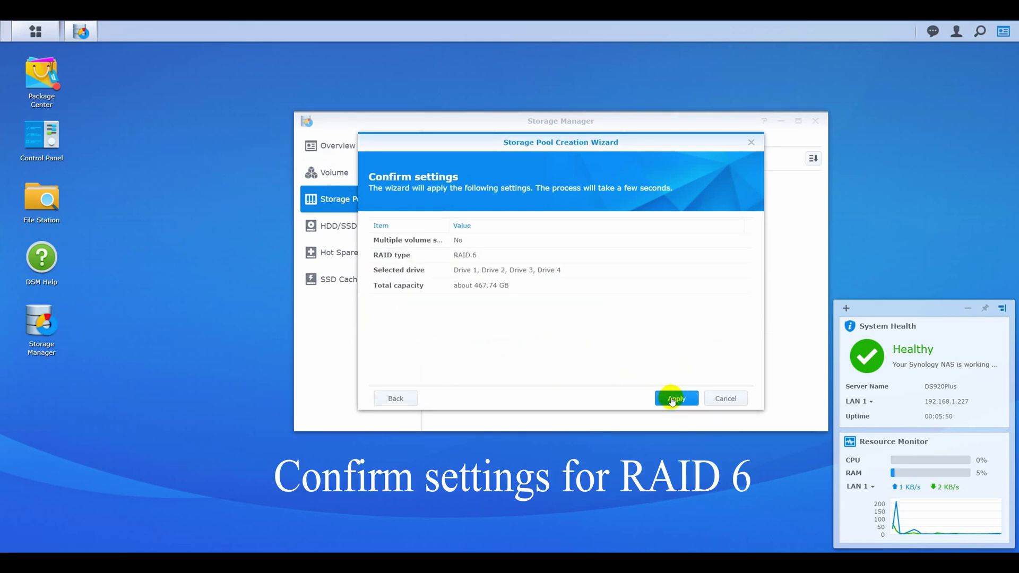
click(672, 399)
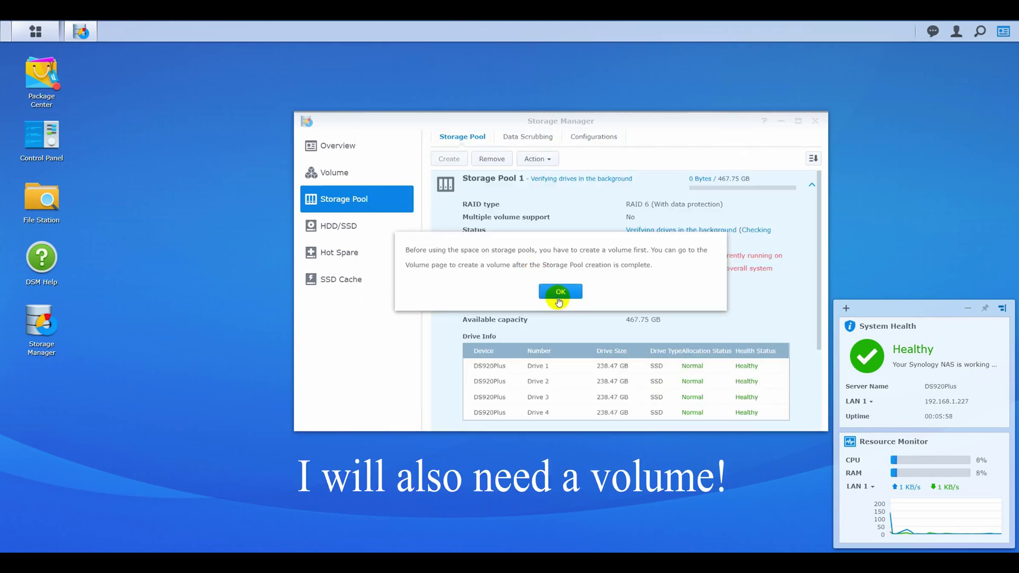
click(561, 293)
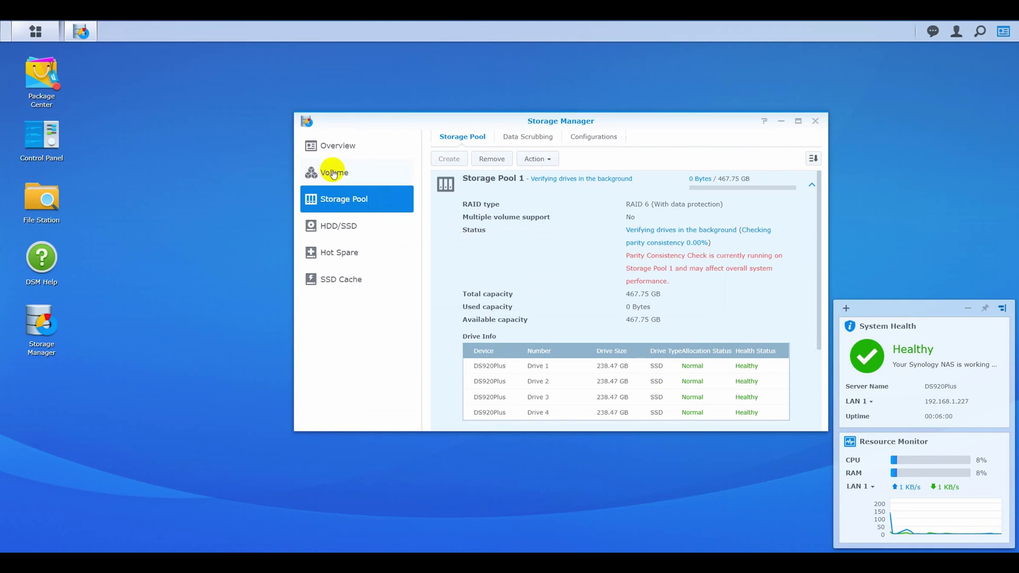
Start a volume in Custom mode on the existing Storage Pool 1 (RAID 6)
click(333, 173)
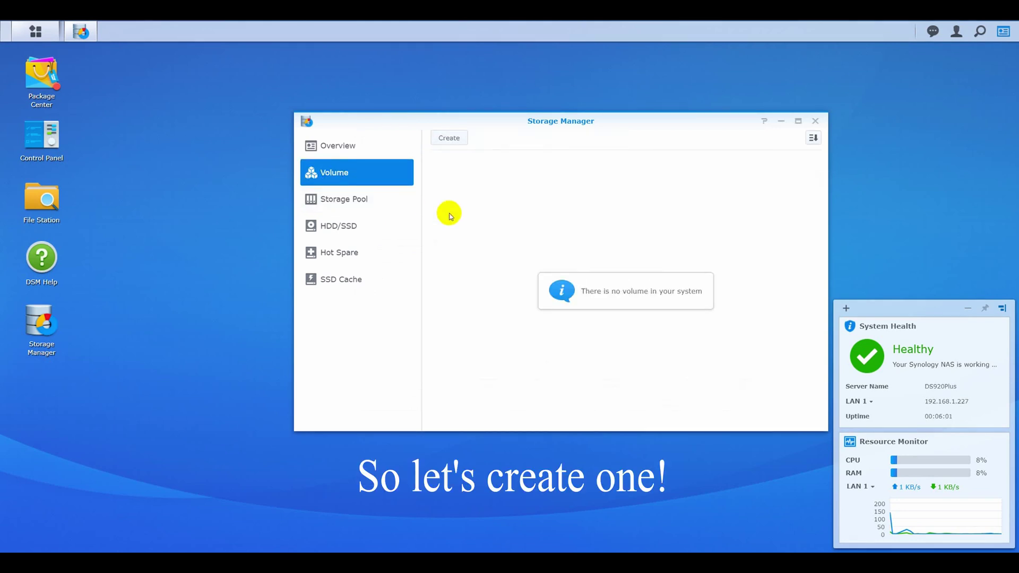
click(454, 143)
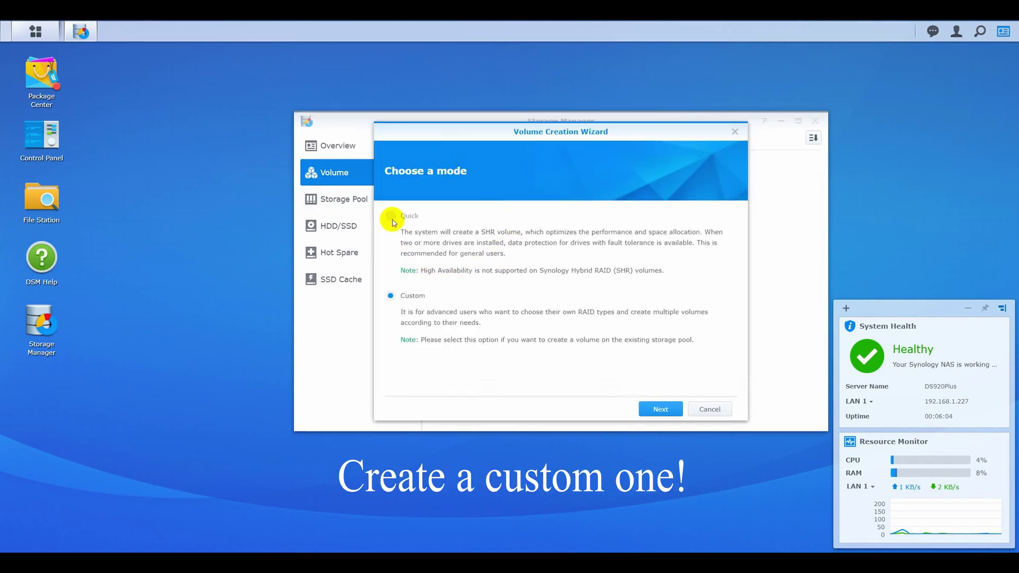
click(656, 408)
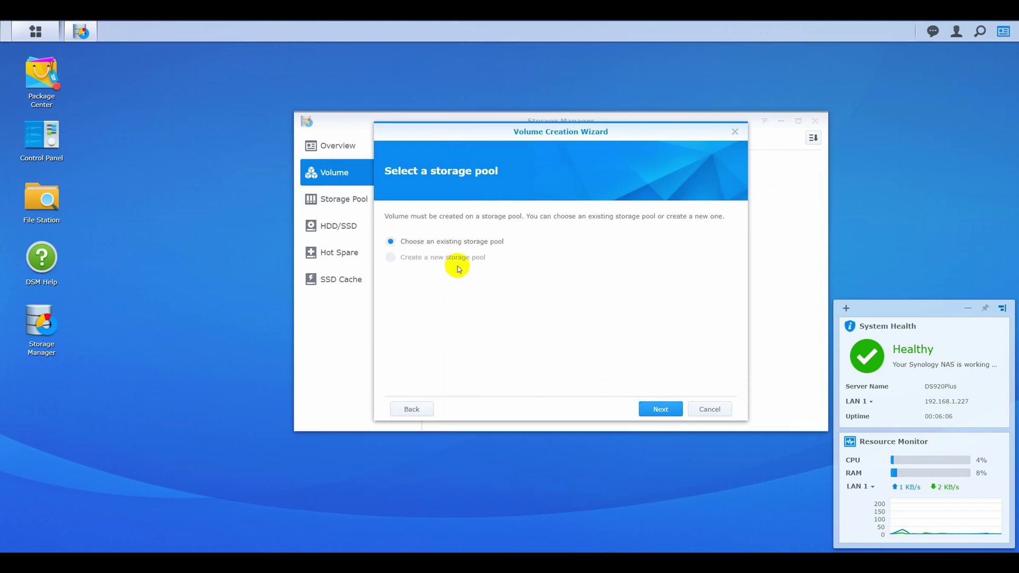
click(657, 409)
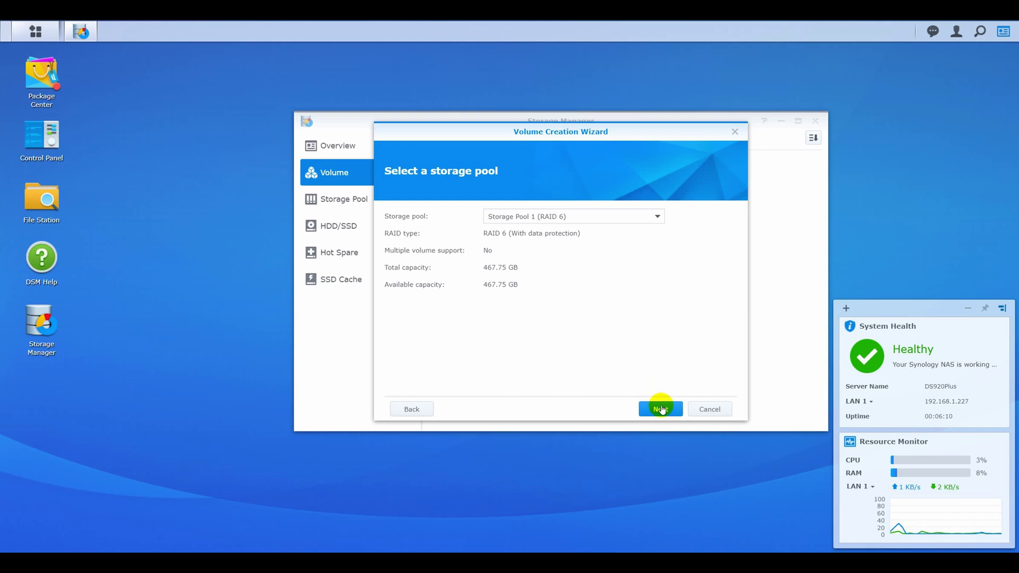
click(661, 409)
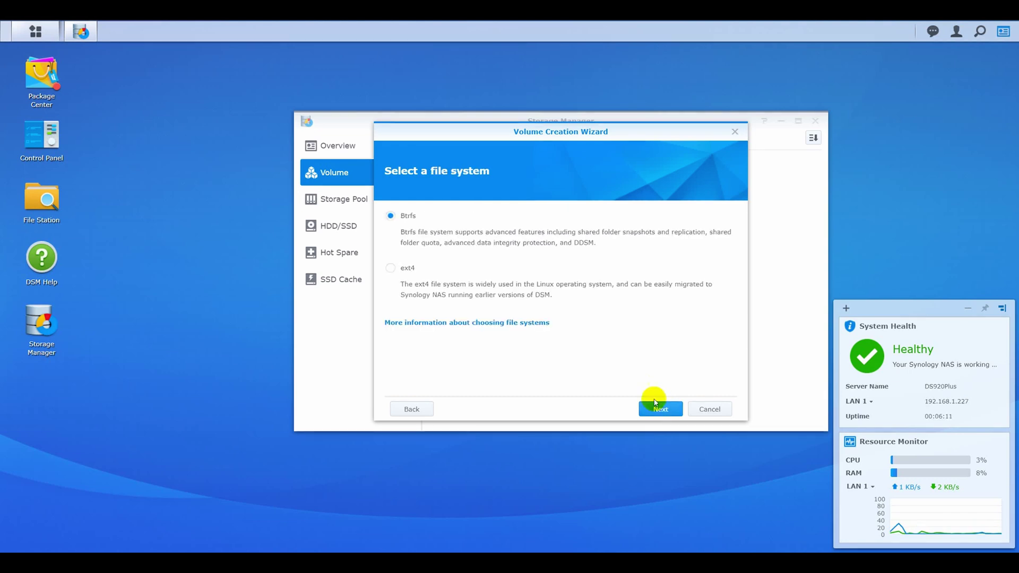
Choose ext4 as the volume's file system, keep the 467 GB allocation without a description, and apply the settings
click(391, 269)
click(652, 409)
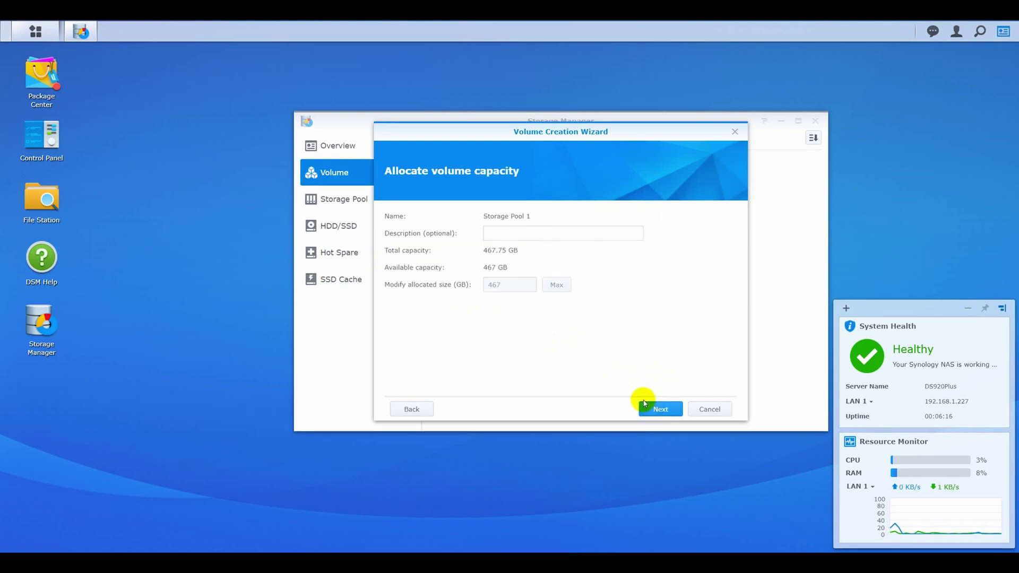
click(657, 416)
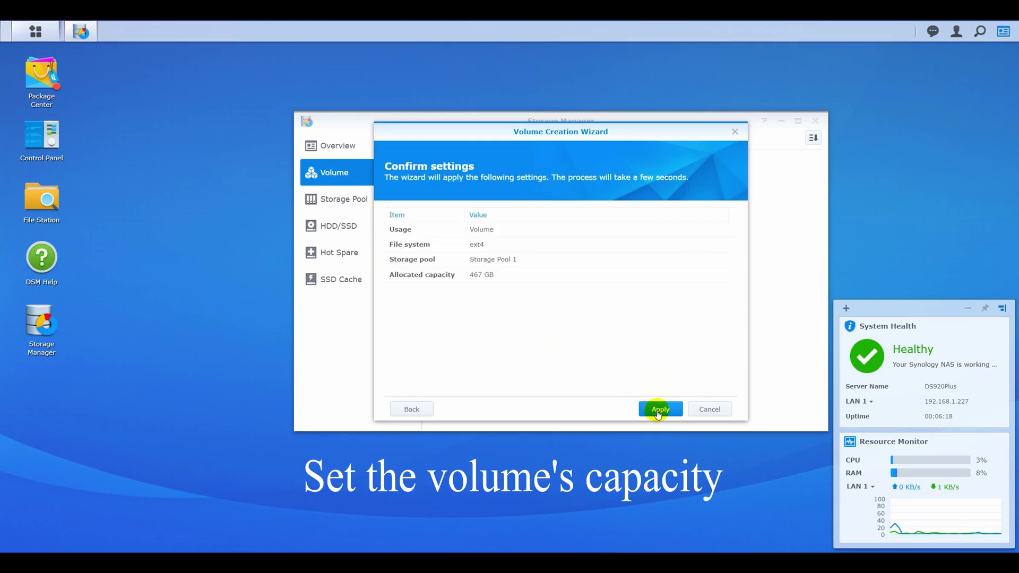
click(657, 416)
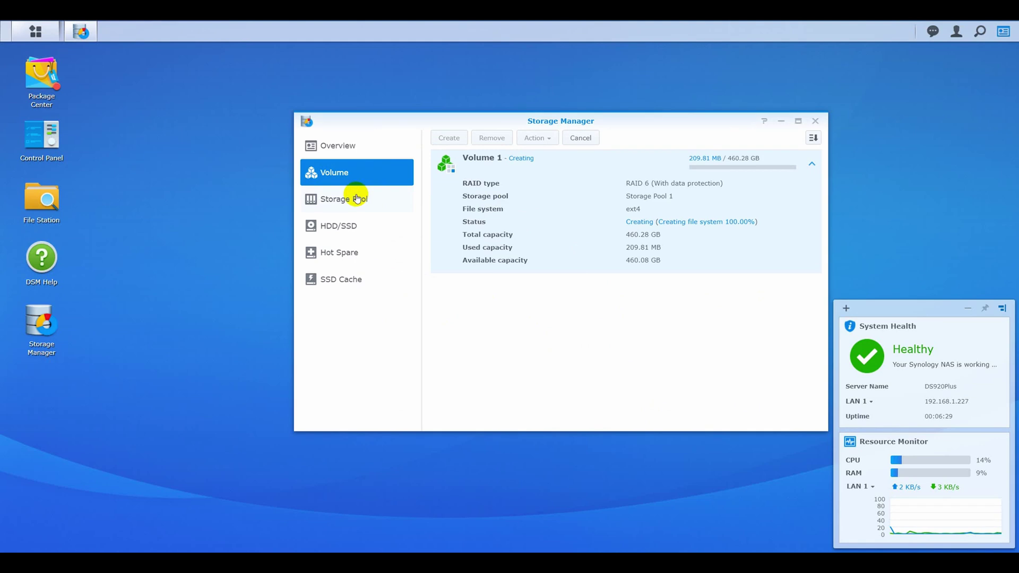
Examine Storage Pool 1's status, its description and stripe cache settings, and the data scrubbing actions without changing anything
click(357, 198)
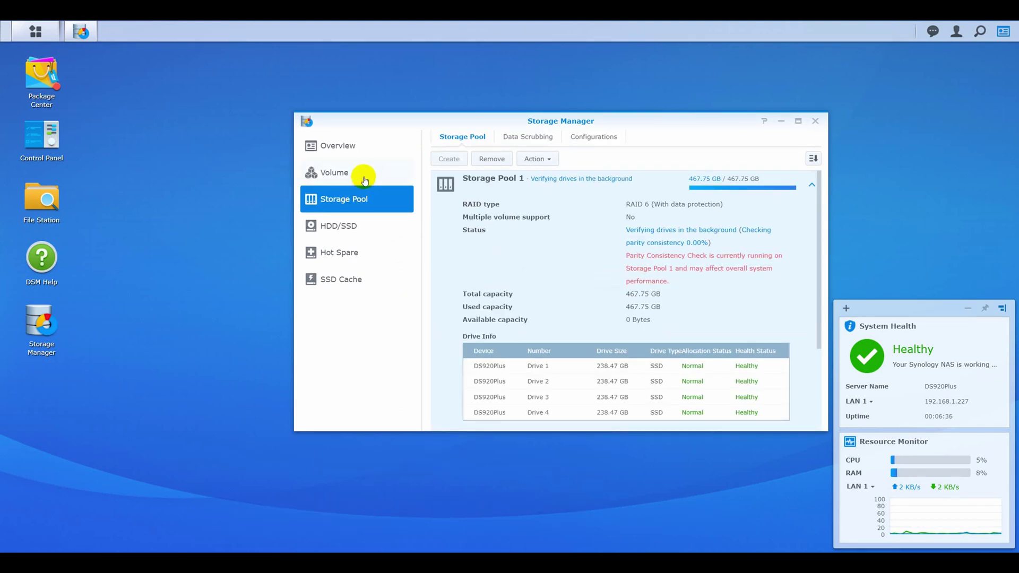
click(550, 160)
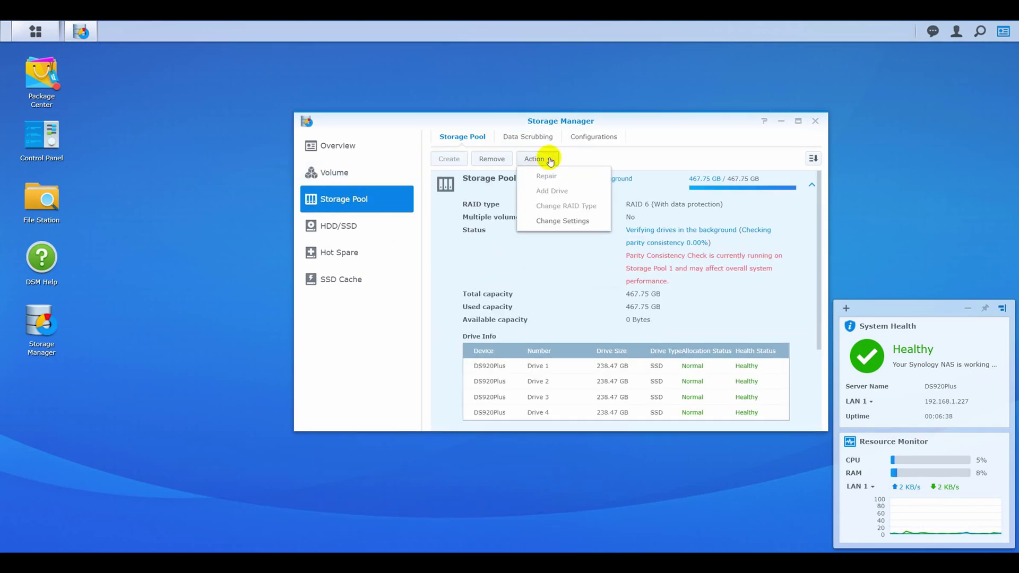
click(568, 221)
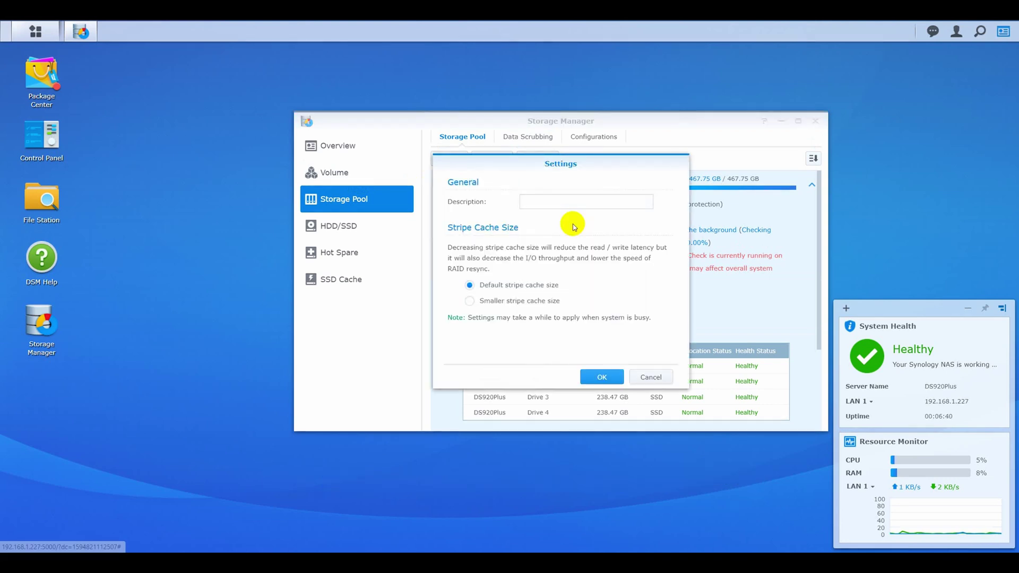
click(647, 378)
click(523, 138)
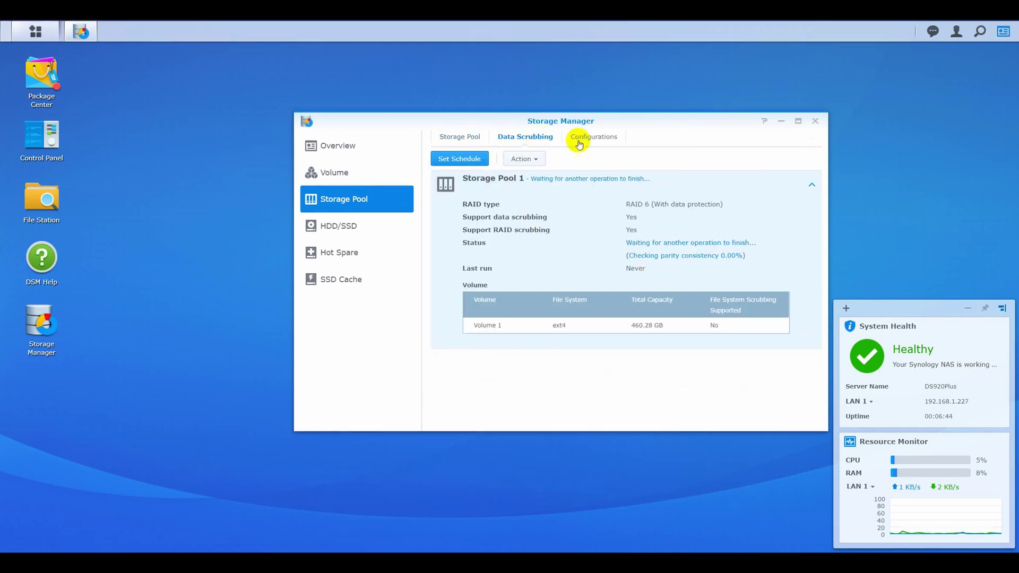
click(535, 159)
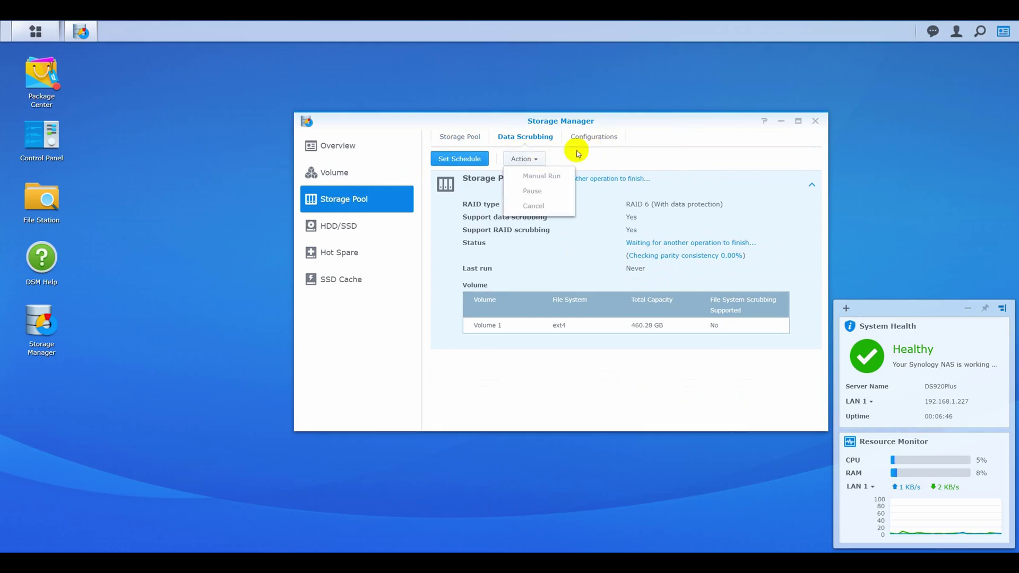
Set the storage pool's RAID resync speed limit to Run RAID resync faster and apply it
click(609, 140)
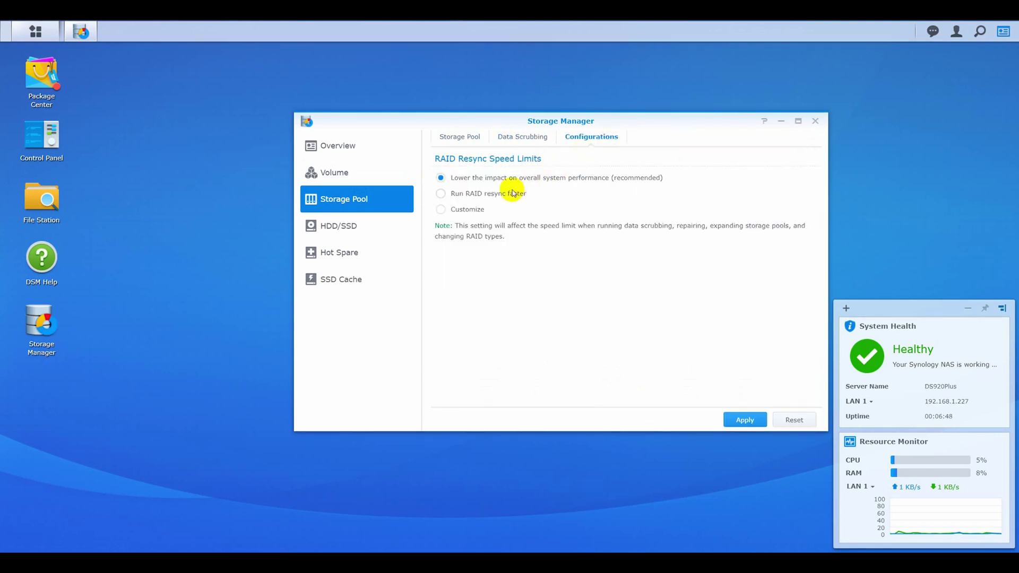
click(745, 419)
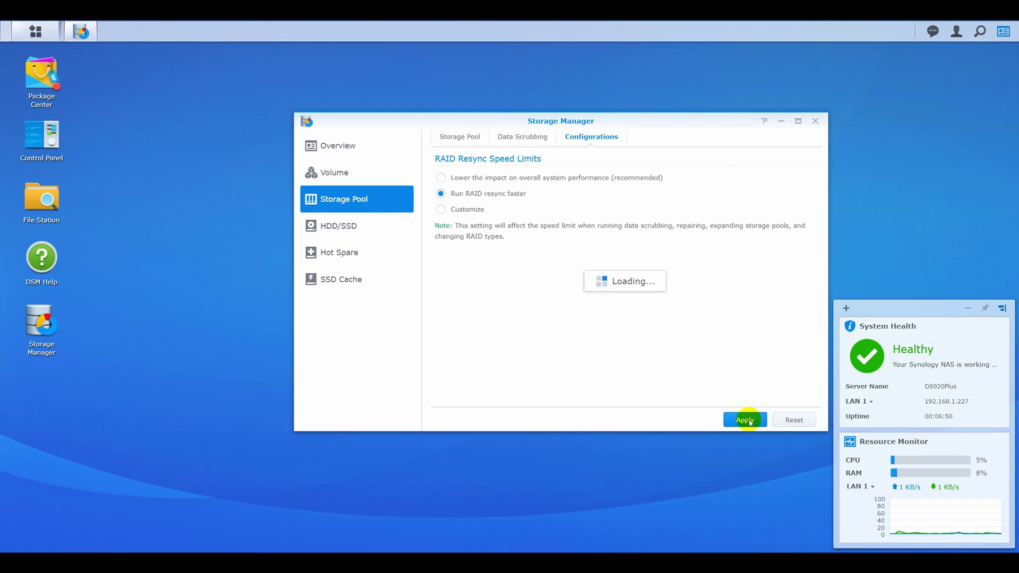
Examine Drive 1's details, the drive logs, the scheduled tests and the HDD/SSD settings
click(331, 226)
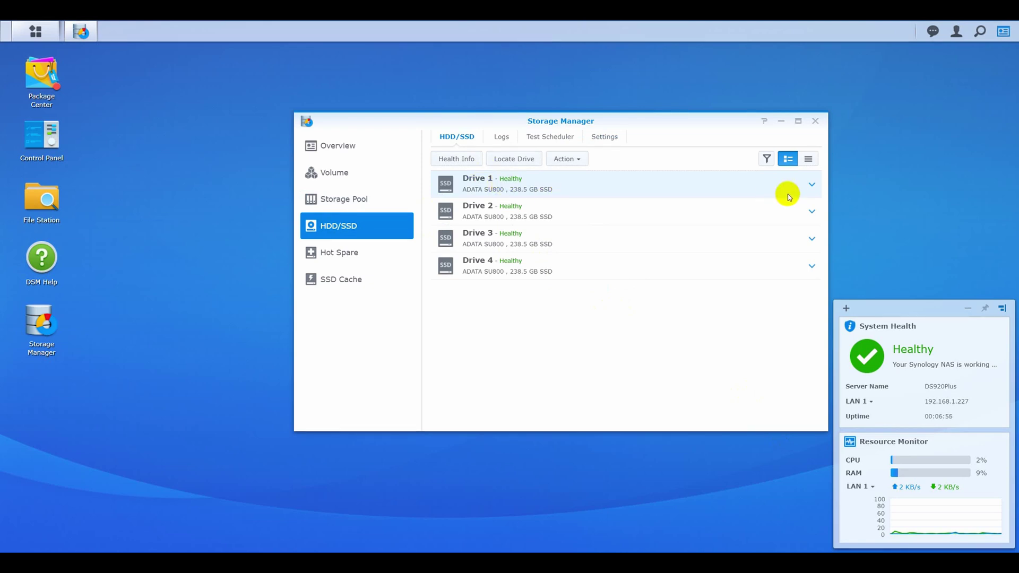
click(811, 186)
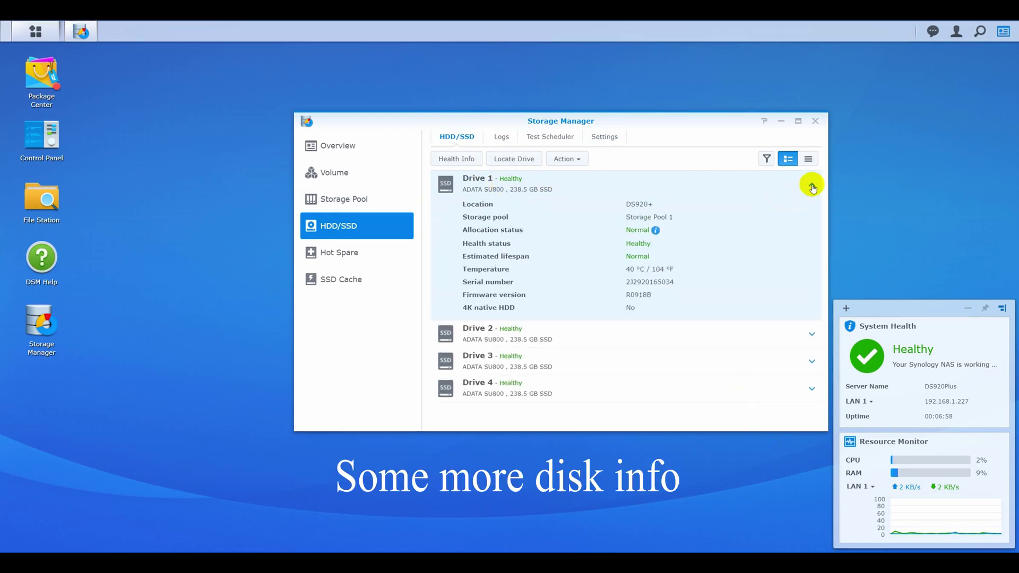
click(812, 186)
click(500, 137)
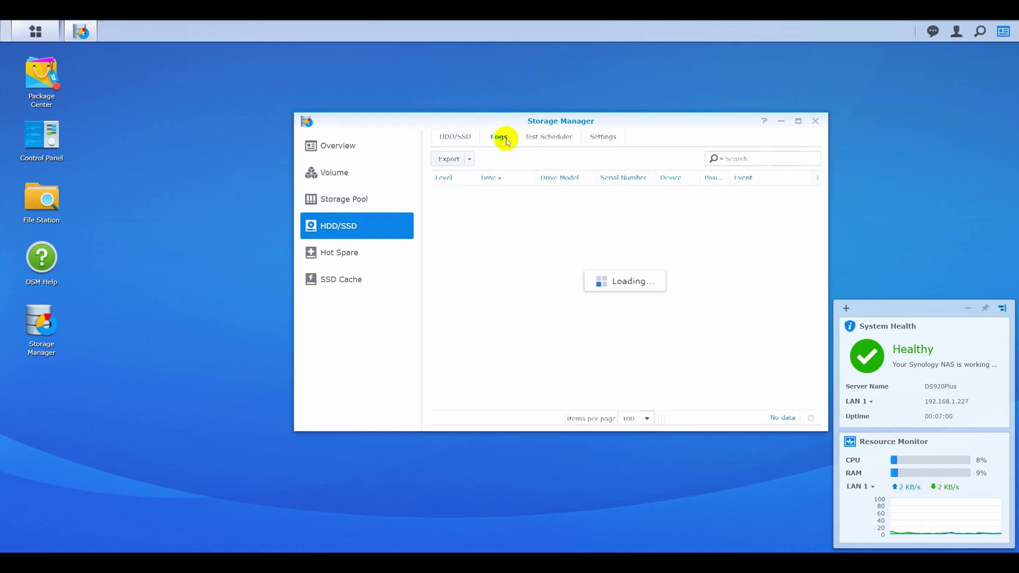
click(546, 139)
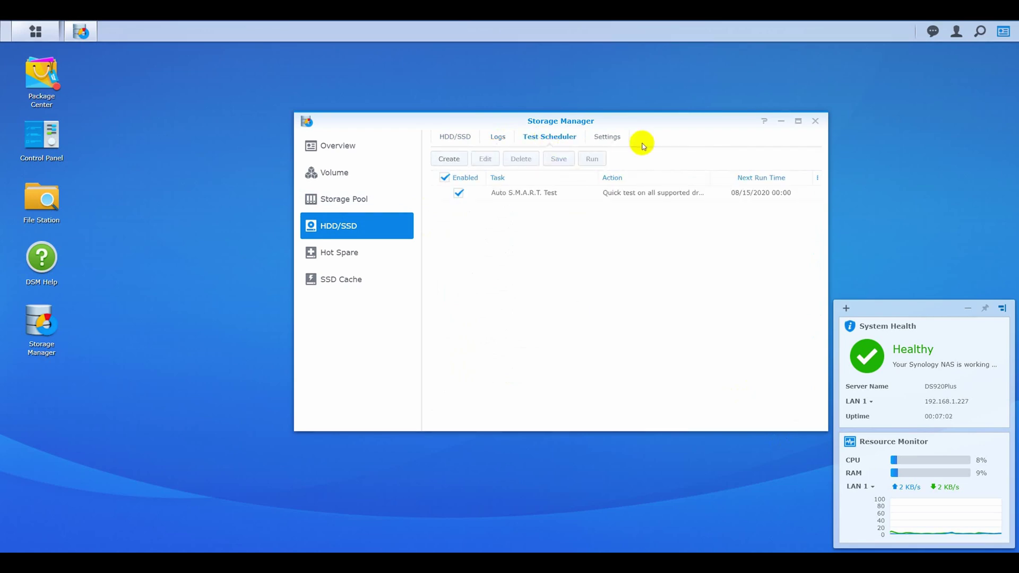
click(605, 136)
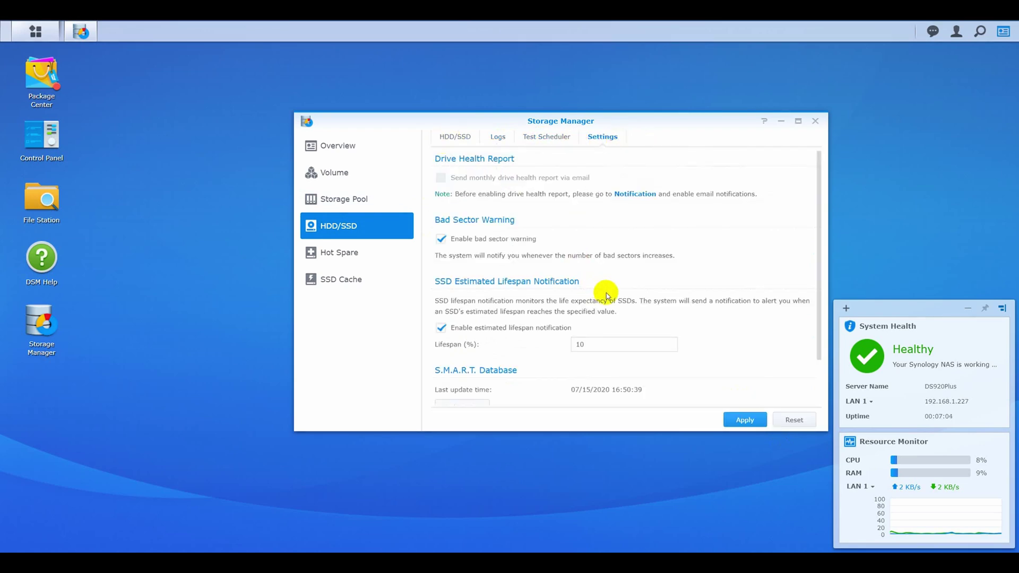
scroll(607, 289, down, 3)
Check the Hot Spare and SSD Cache sections and review the overall storage overview
click(350, 262)
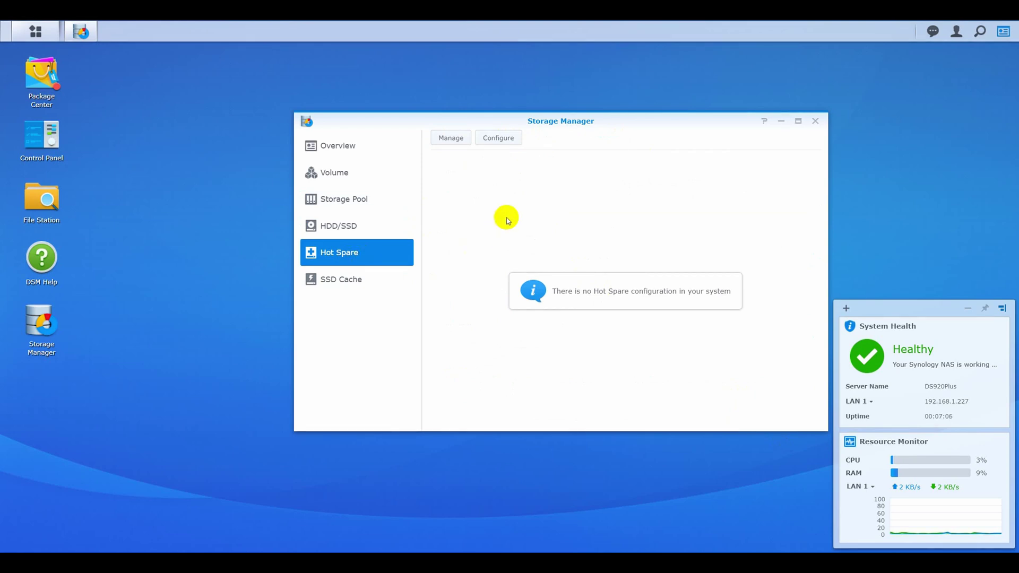
click(345, 279)
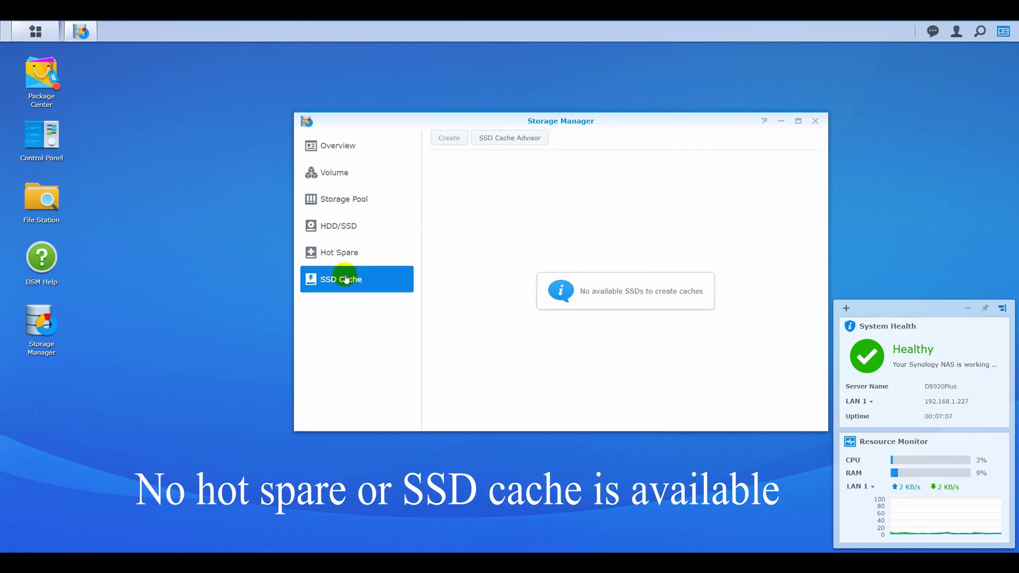
click(335, 148)
scroll(663, 318, down, 1)
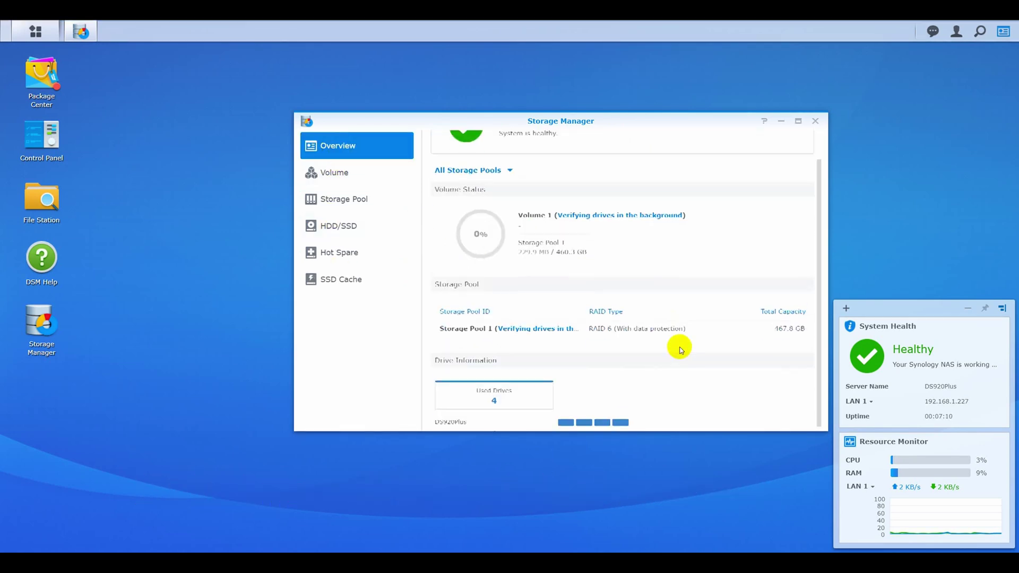
scroll(679, 347, up, 1)
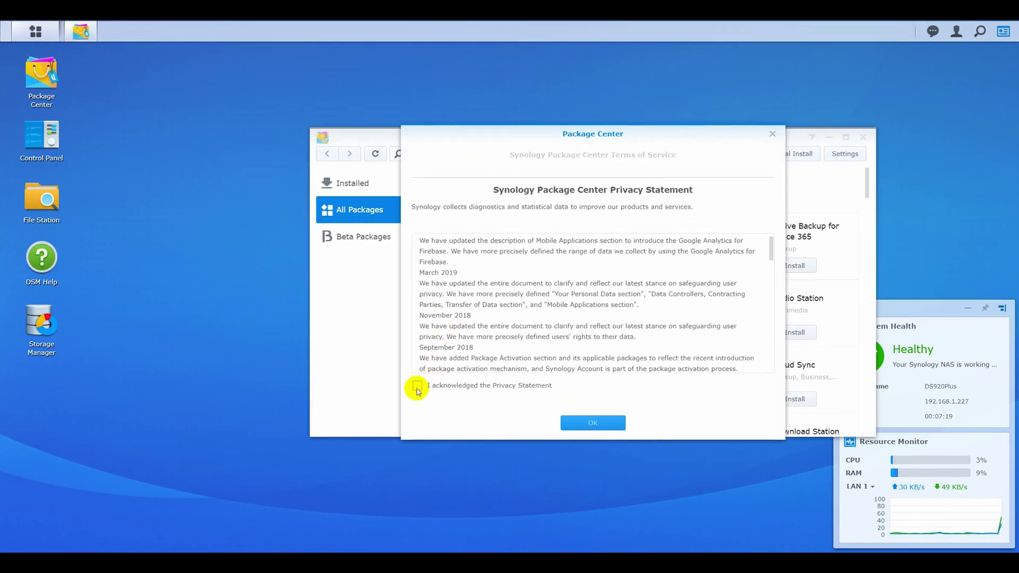
Acknowledge the Package Center Privacy Statement and update all installed packages that require attention
click(418, 385)
click(592, 423)
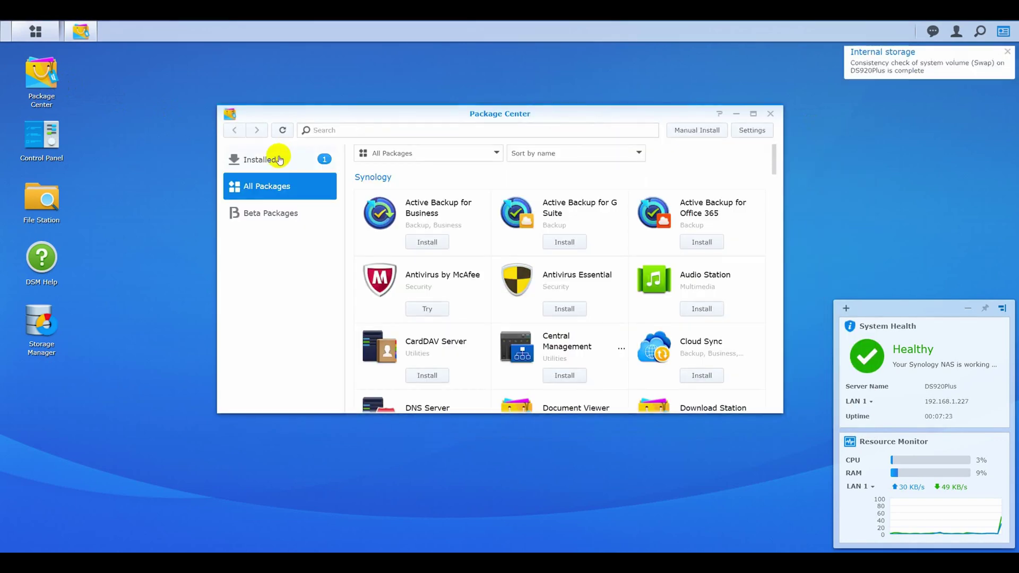
click(263, 159)
click(738, 156)
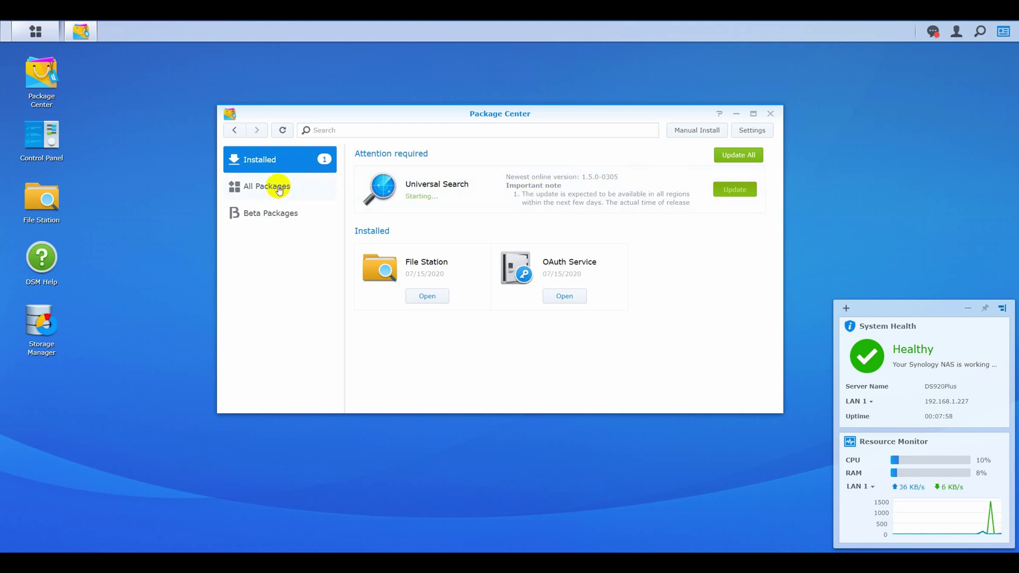
Browse the full package catalogue through the Synology and third-party packages down to WordPress
click(266, 190)
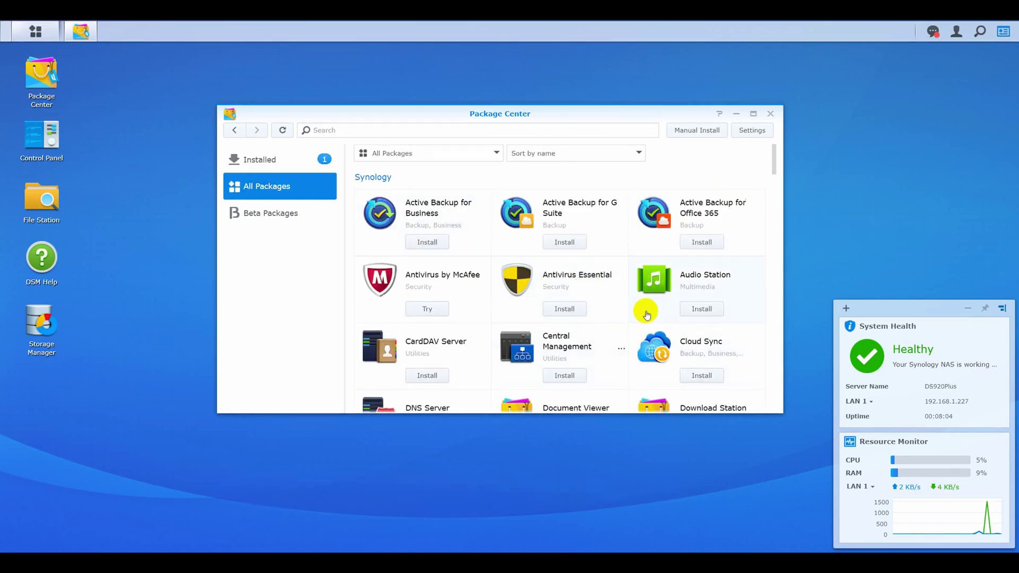
scroll(646, 314, down, 1)
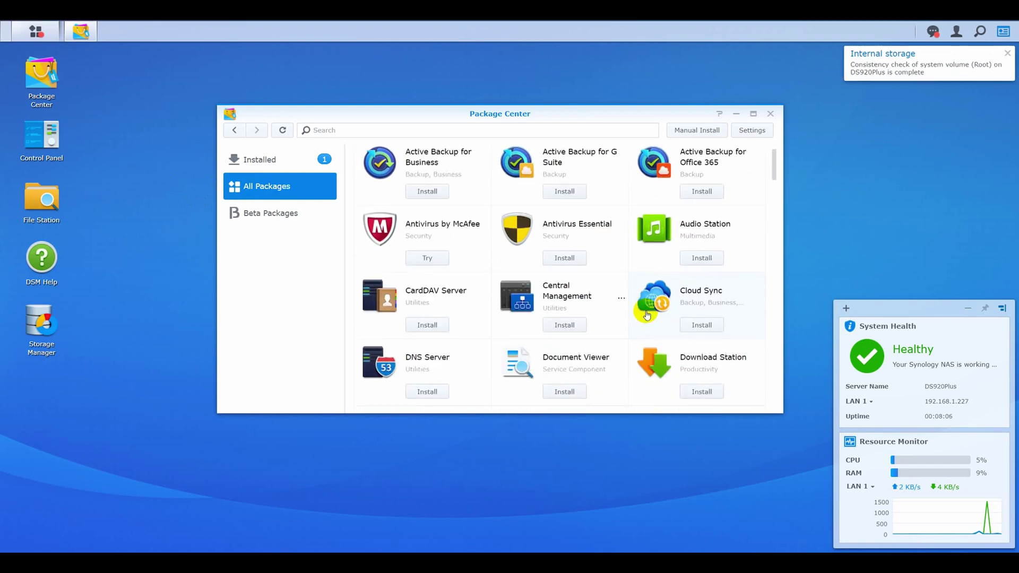
scroll(646, 315, down, 2)
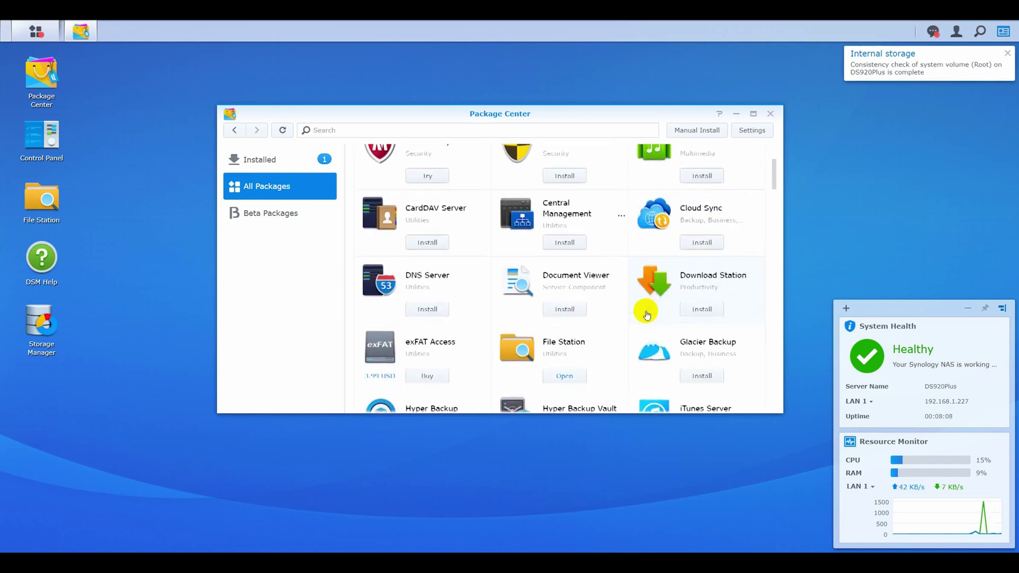
scroll(646, 314, down, 2)
scroll(646, 314, down, 4)
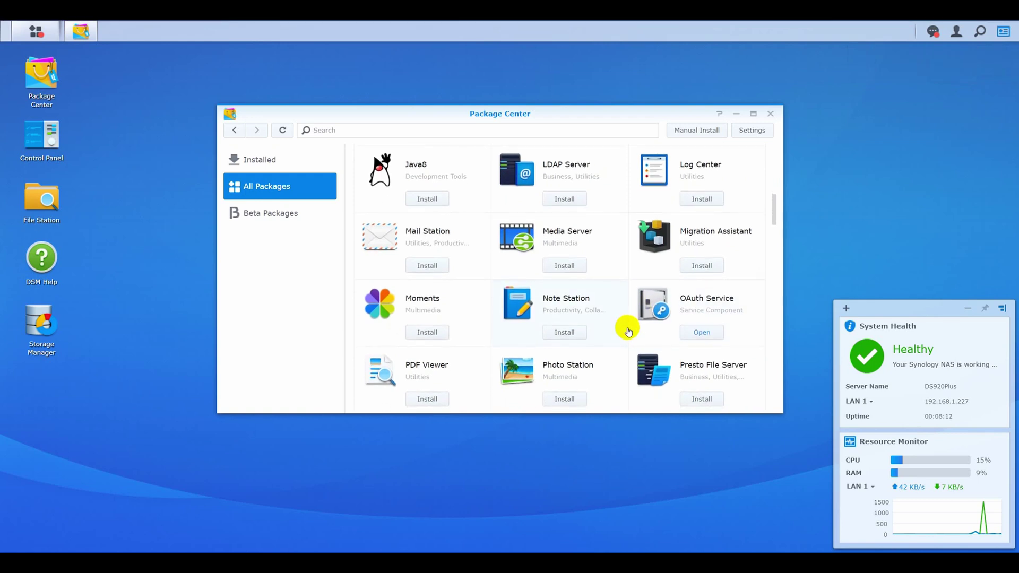
scroll(628, 332, down, 3)
scroll(628, 331, down, 1)
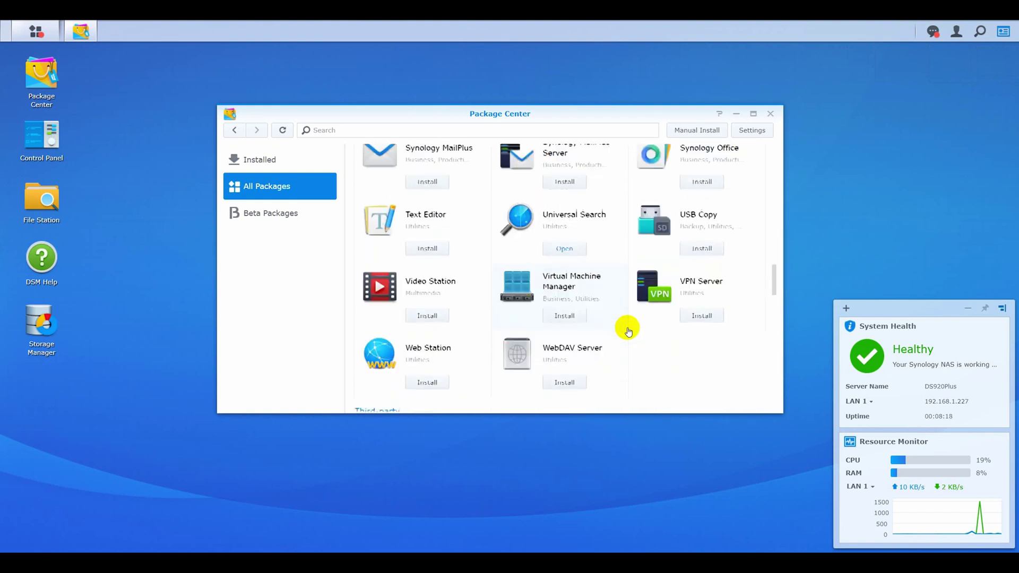
scroll(628, 332, down, 2)
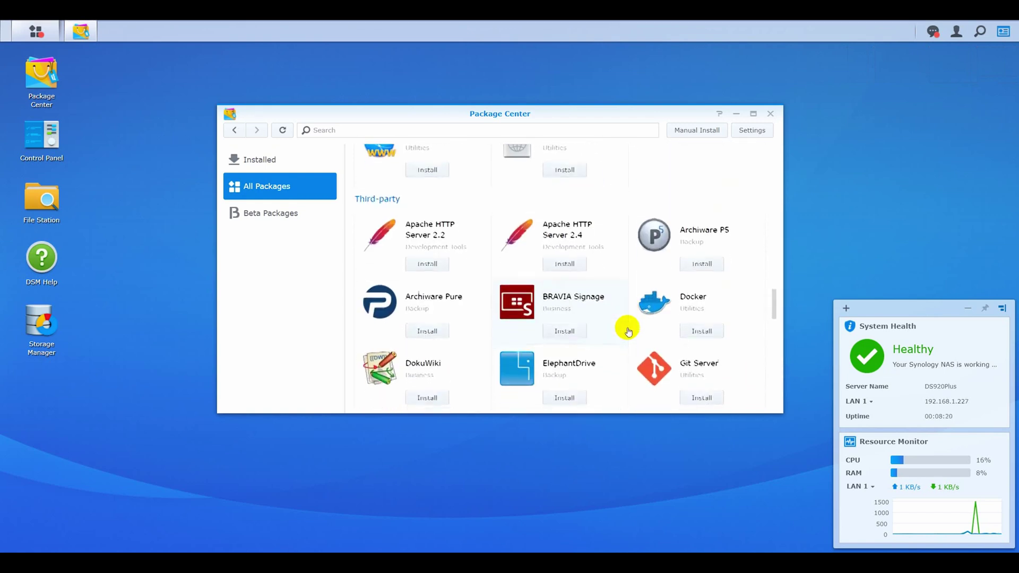
scroll(627, 332, down, 6)
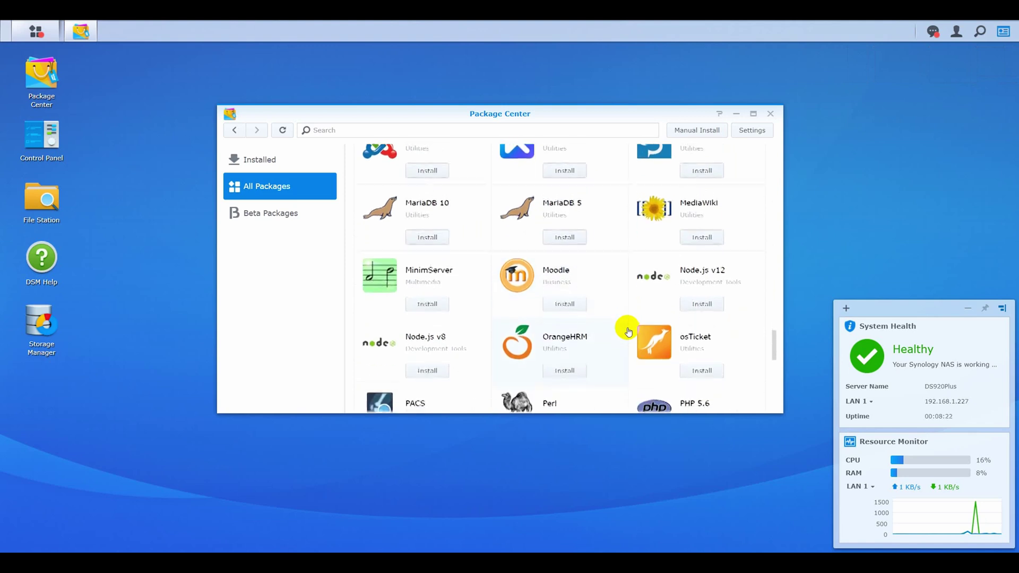
scroll(627, 332, down, 6)
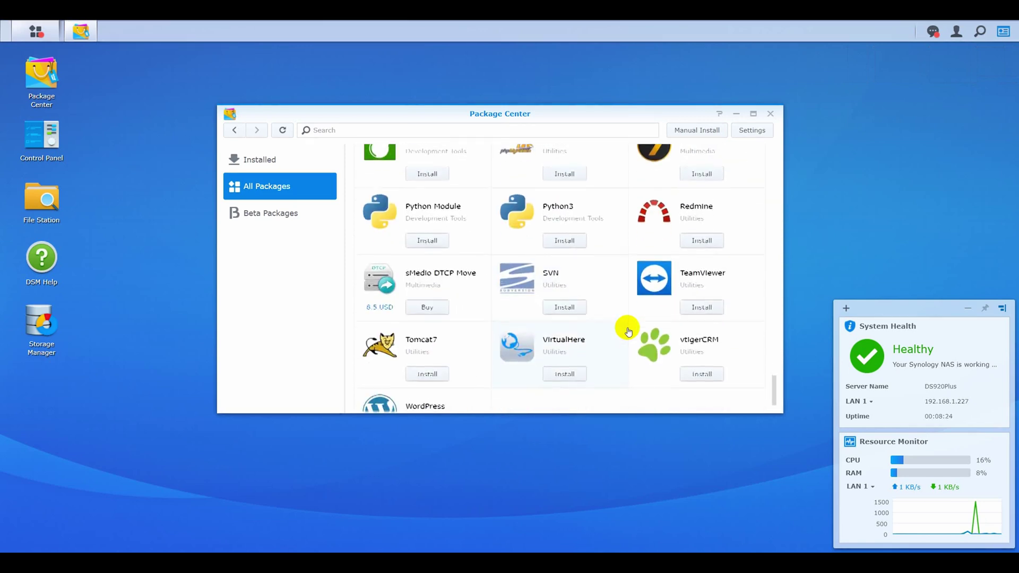
scroll(627, 332, down, 2)
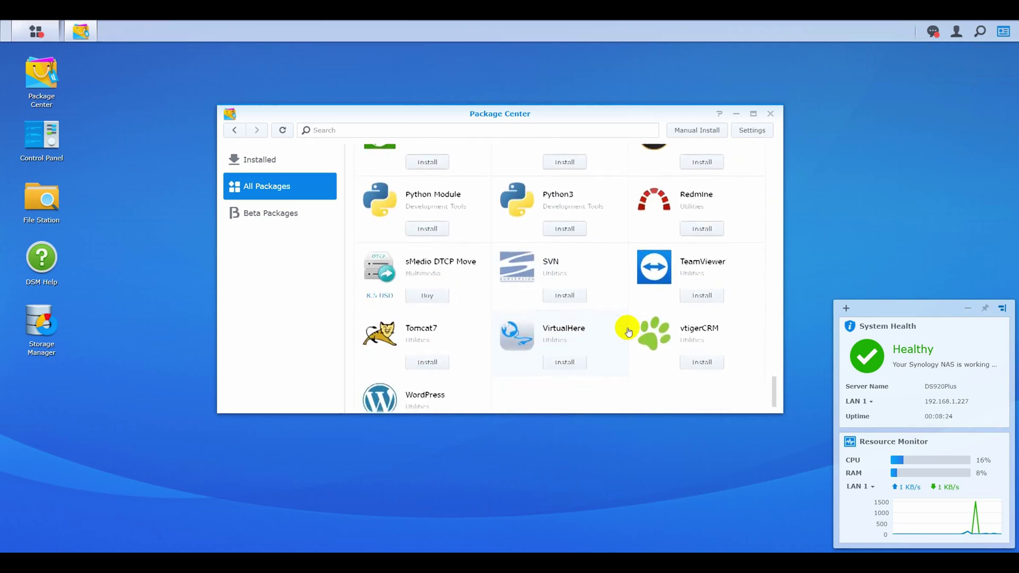
View the beta packages, then allow installation from any publisher and check the remaining package settings before closing Package Center
click(259, 215)
click(510, 274)
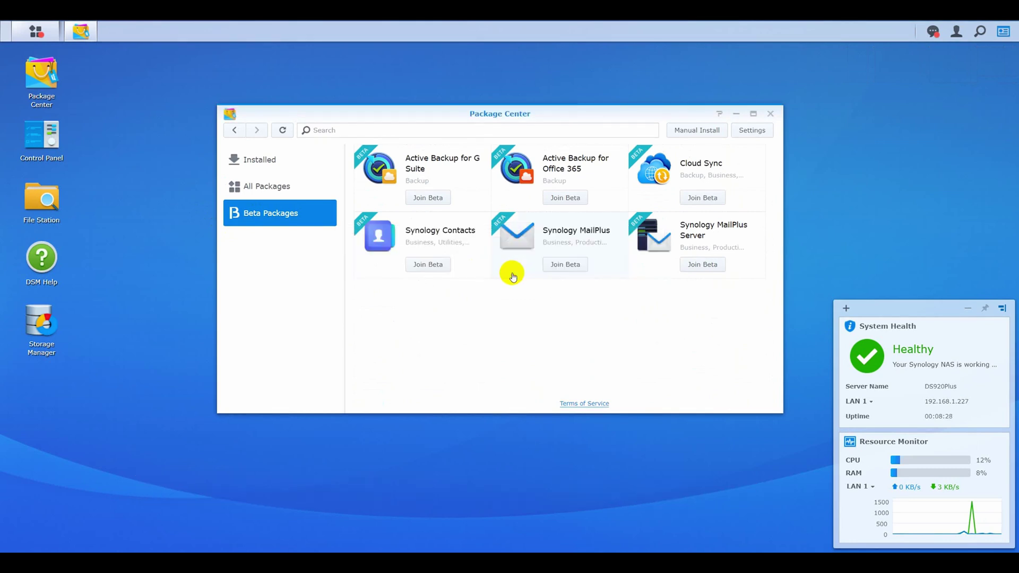
click(746, 130)
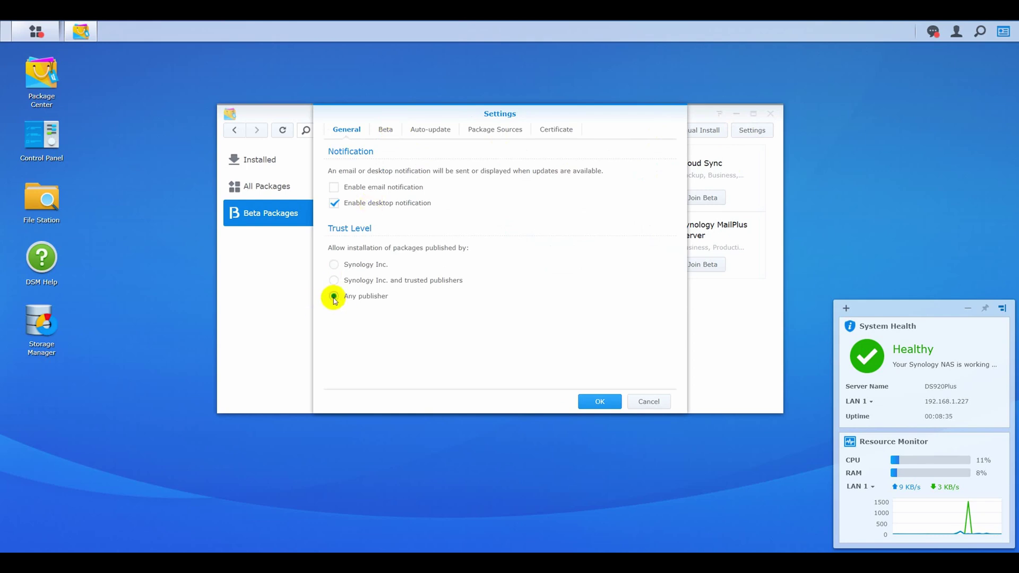
click(387, 131)
click(430, 130)
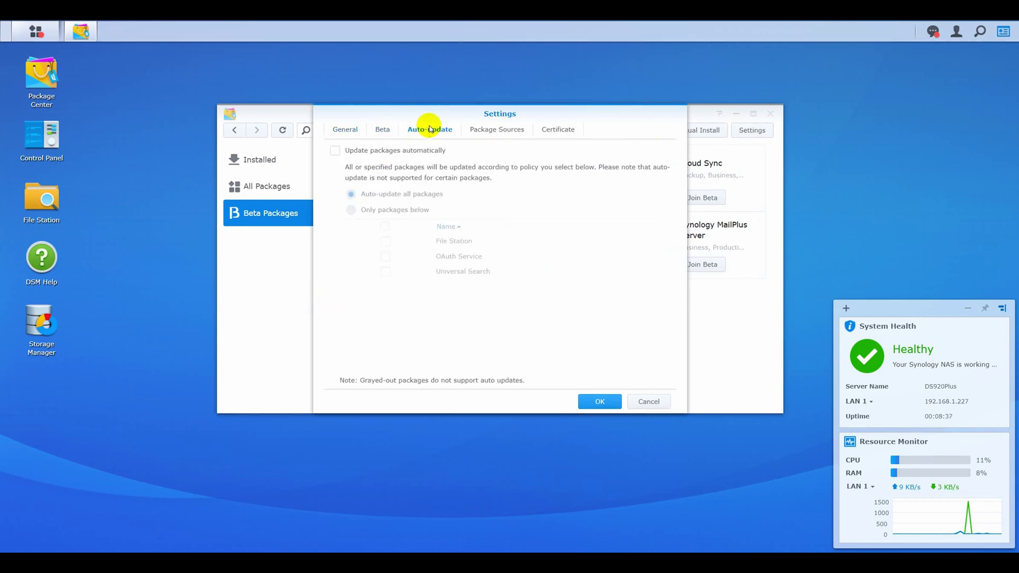
click(491, 129)
click(555, 129)
click(591, 408)
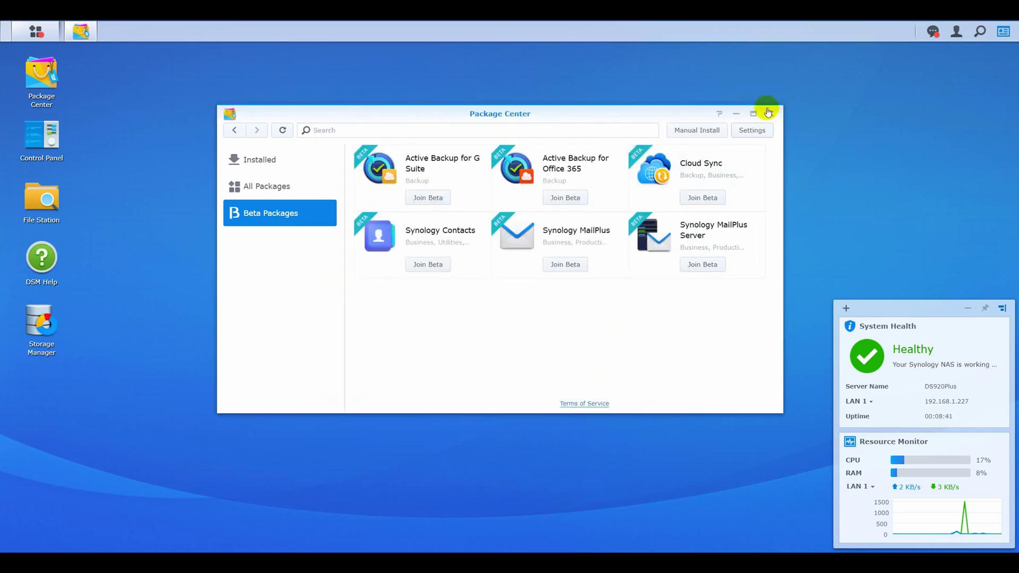
click(772, 114)
Open the Control Panel, switch it to advanced mode and go to the shared folder management
click(42, 137)
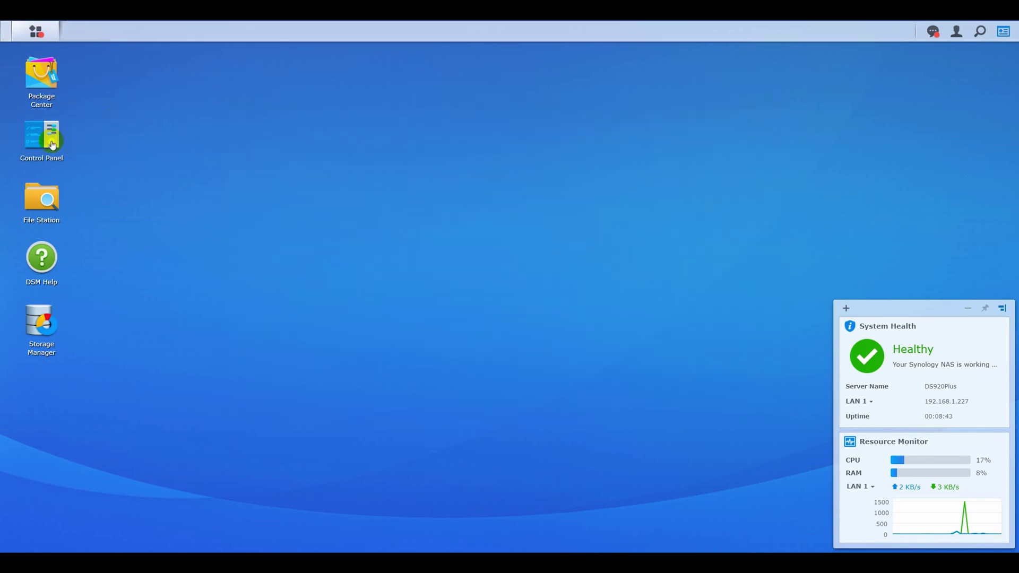
click(837, 170)
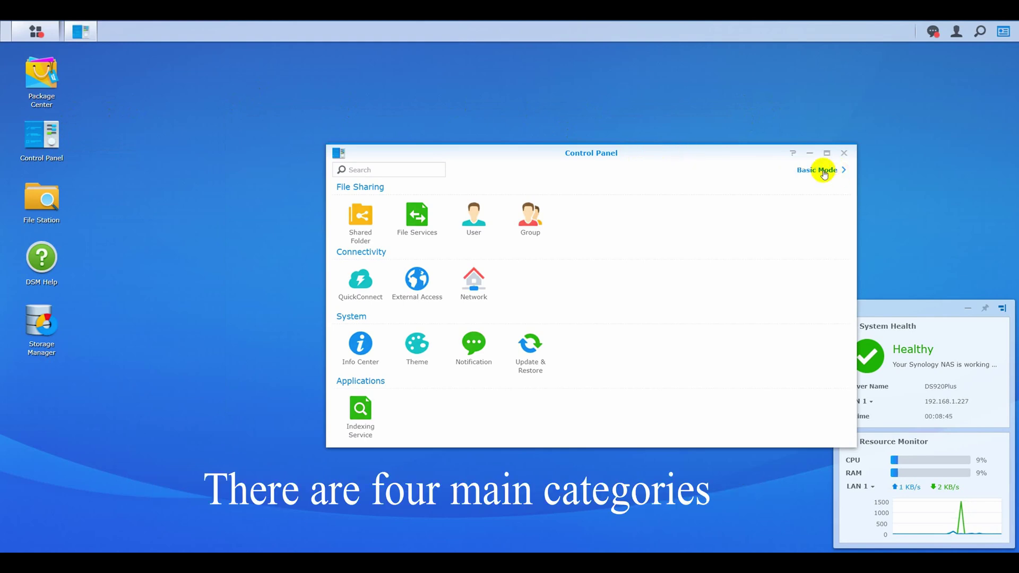
drag(707, 152, 615, 101)
click(259, 164)
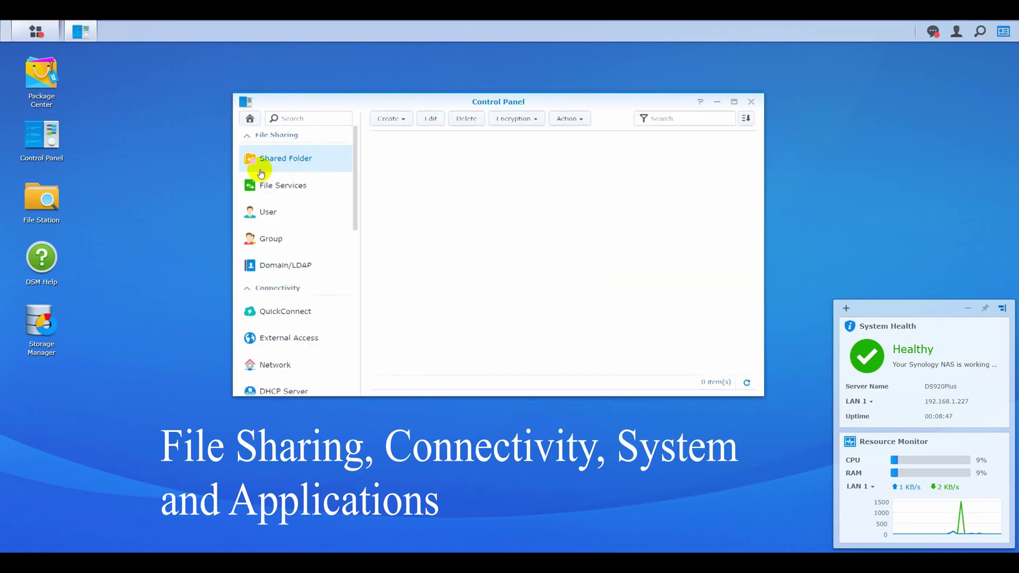
Create a shared folder named downloads on Volume 1 with the Recycle Bin enabled and not restricted to administrators
click(403, 118)
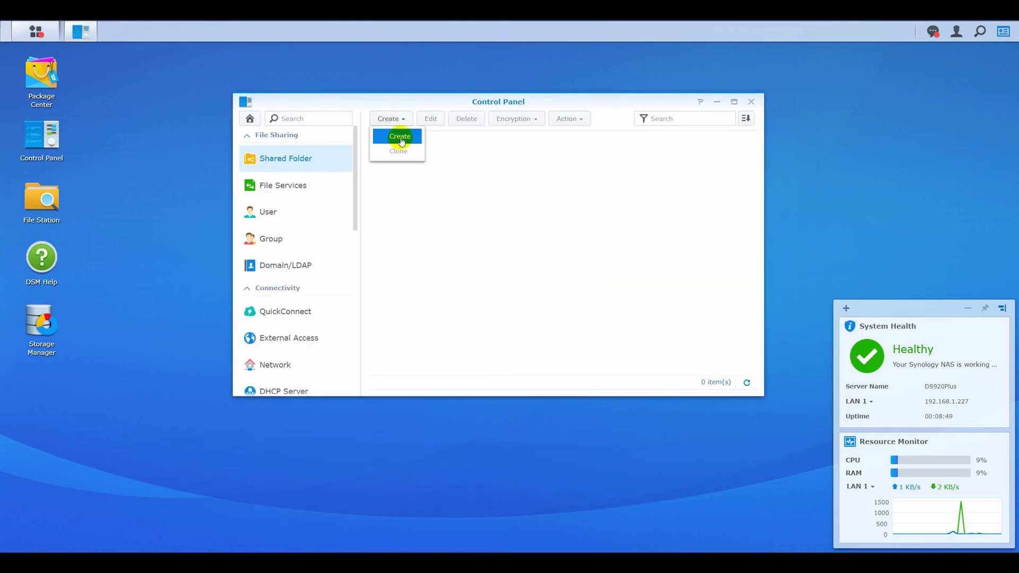
click(400, 138)
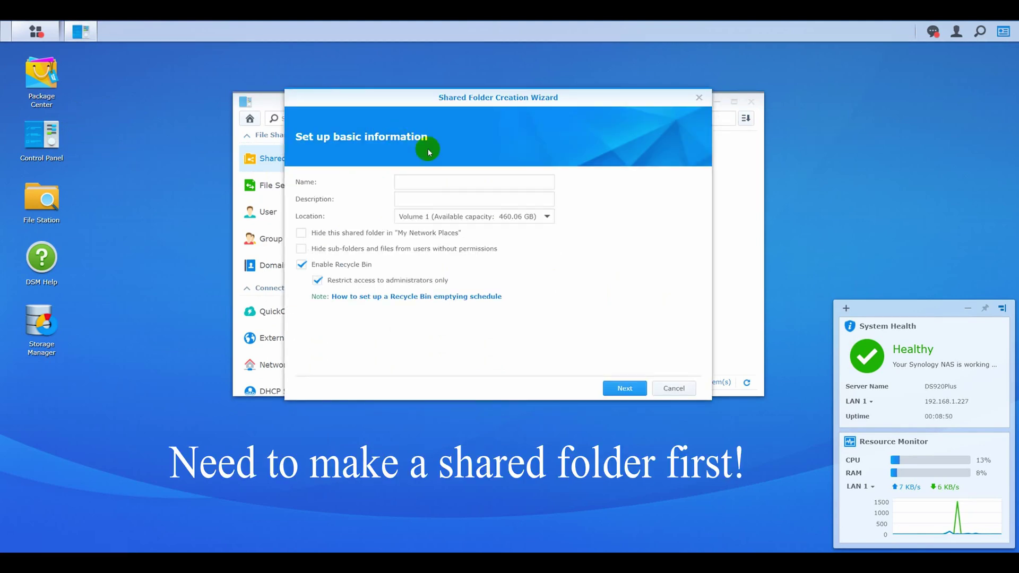
click(425, 181)
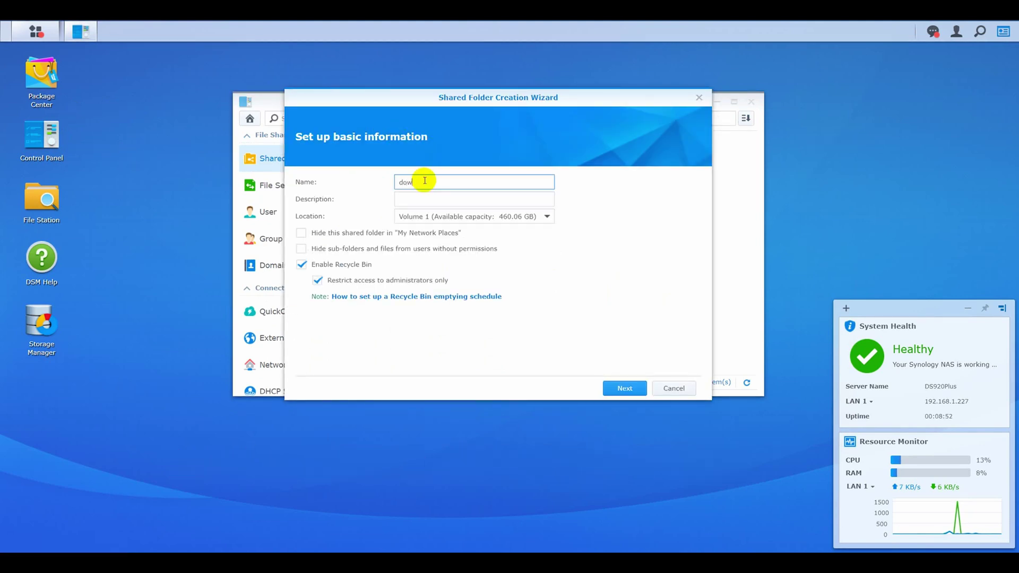
click(301, 264)
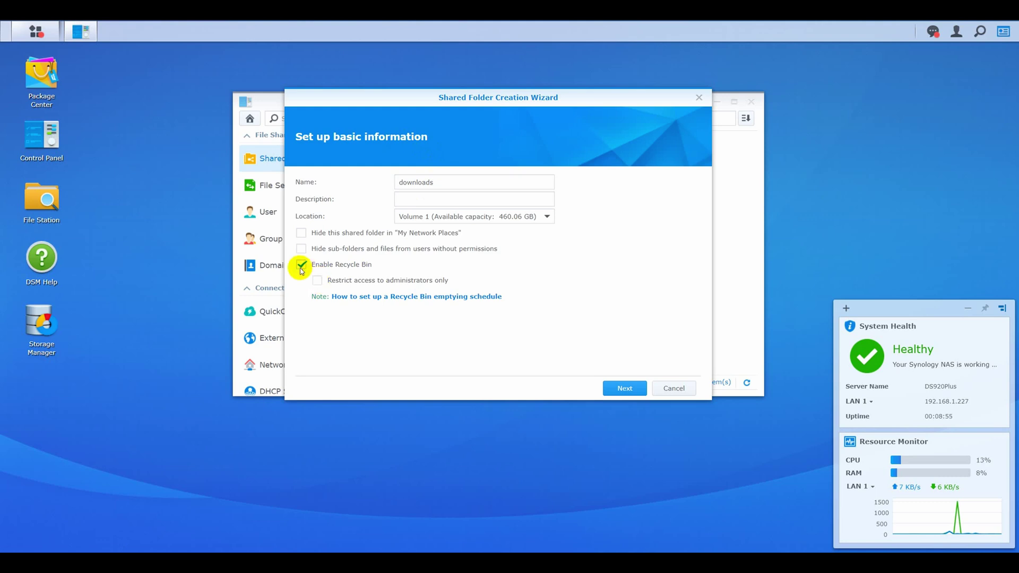
click(624, 388)
click(625, 387)
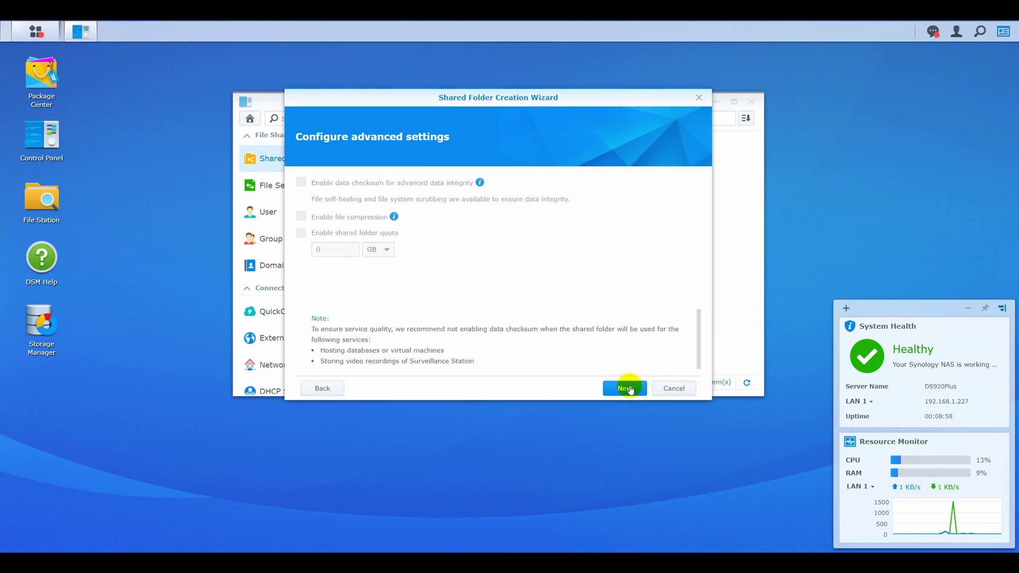
click(626, 388)
click(630, 388)
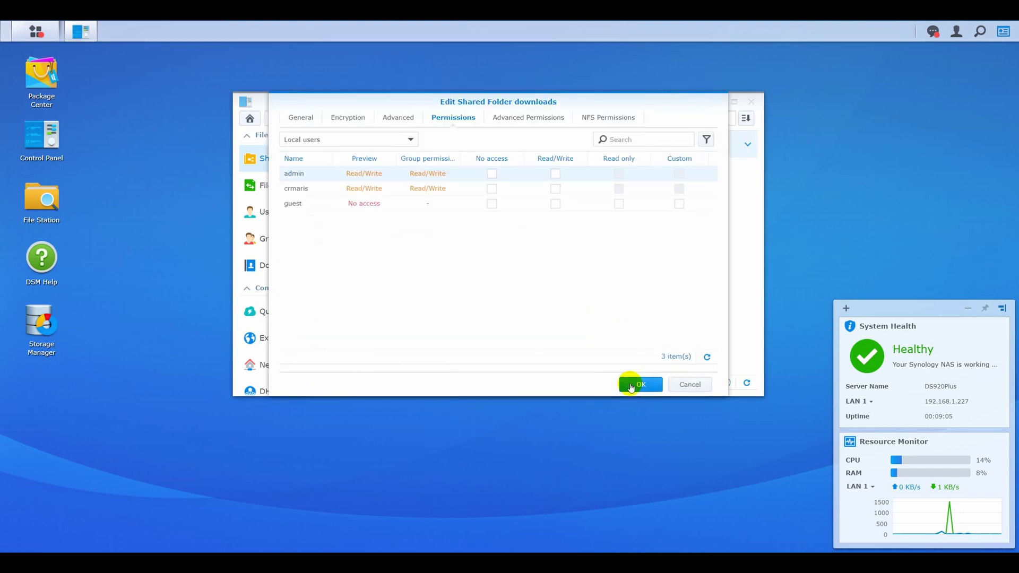
Grant every local user, including admin and guest, read/write access to the downloads folder
click(555, 173)
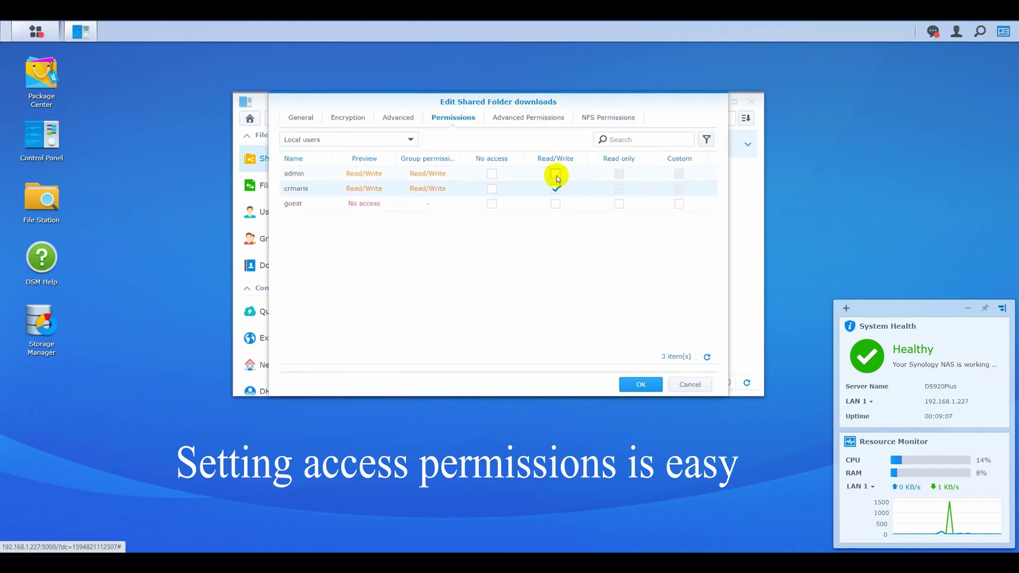
click(556, 189)
click(556, 204)
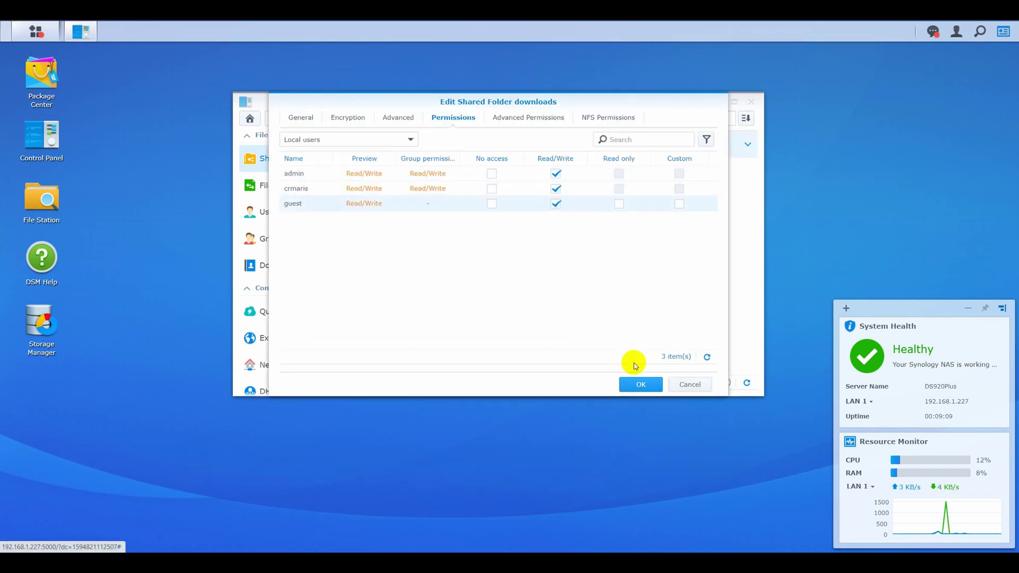
Review the downloads folder's general, encryption, advanced and NFS permission settings and save the folder's configuration
click(297, 118)
click(349, 121)
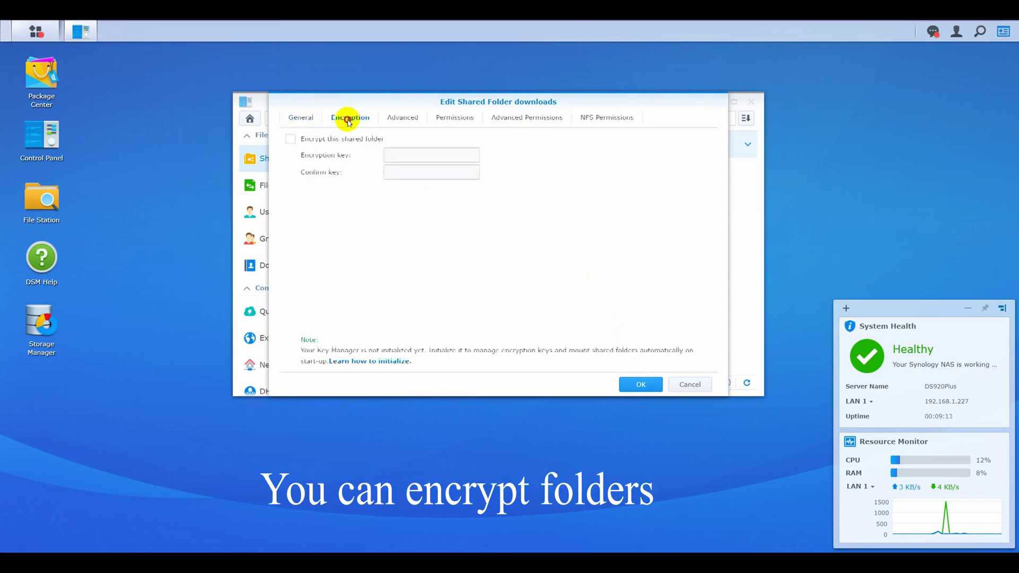
click(399, 119)
click(456, 119)
click(530, 118)
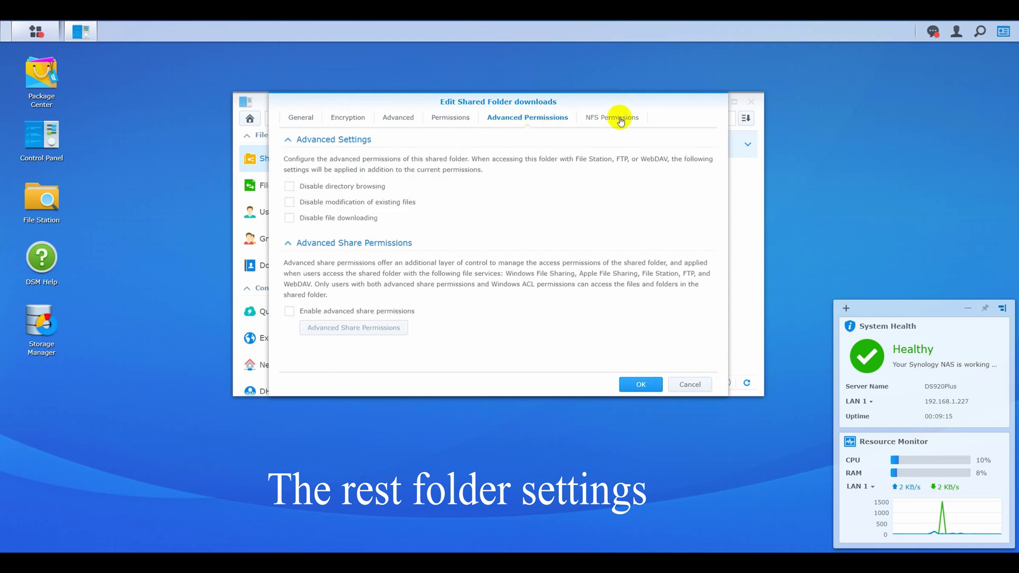
click(620, 119)
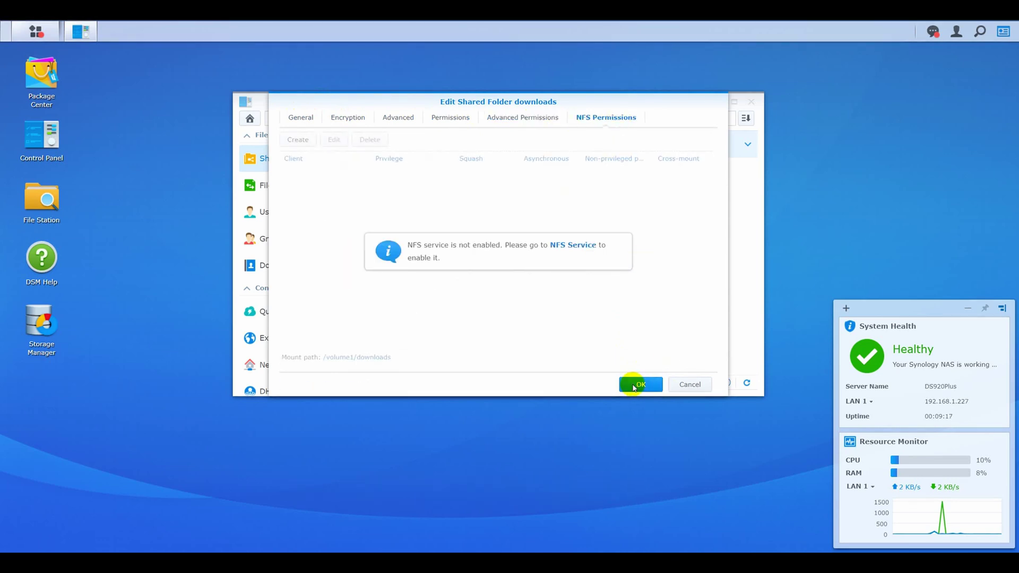
click(635, 385)
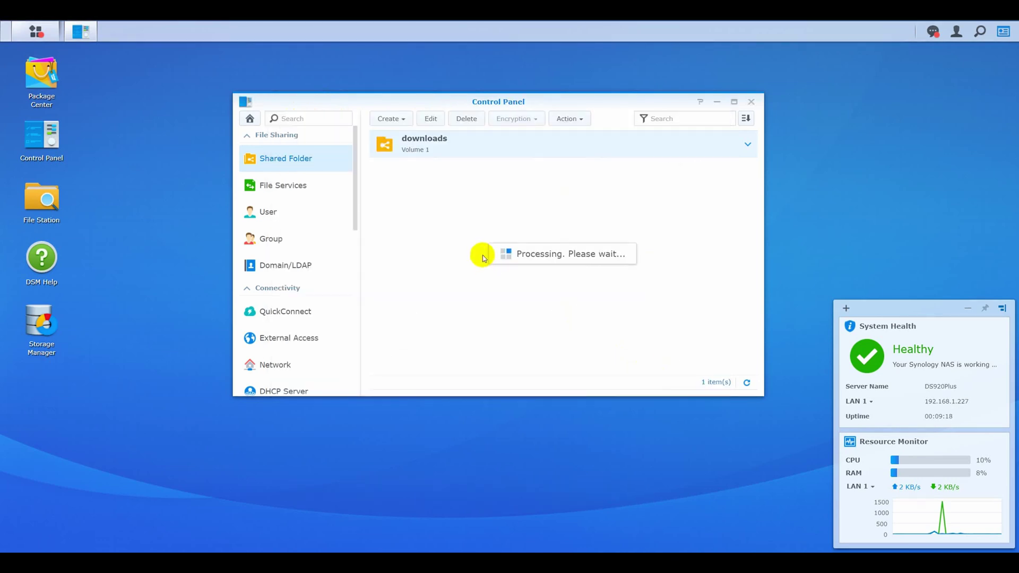
Enter a custom workgroup name for the SMB service in the file services settings
click(276, 187)
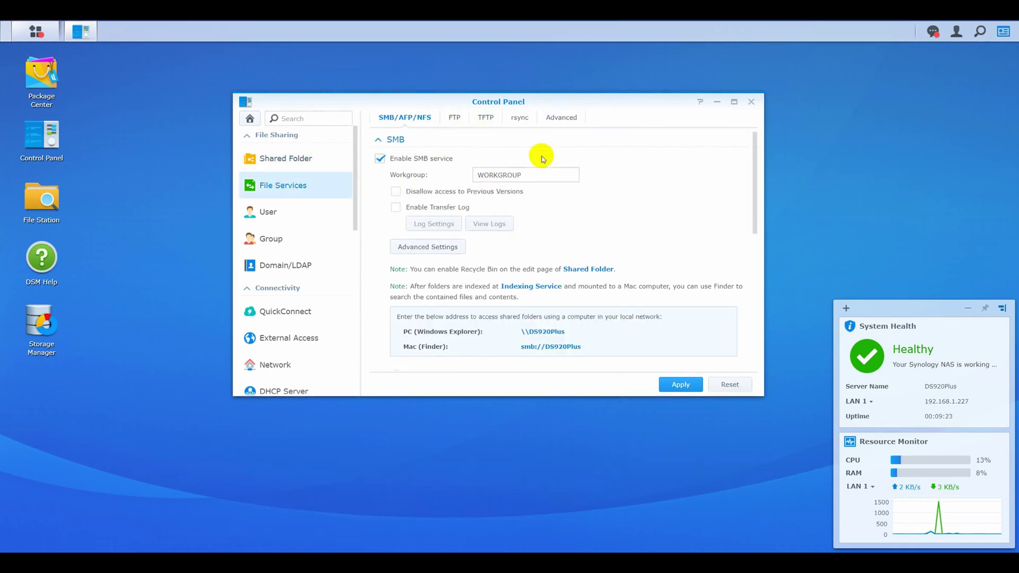
click(524, 173)
double_click(524, 174)
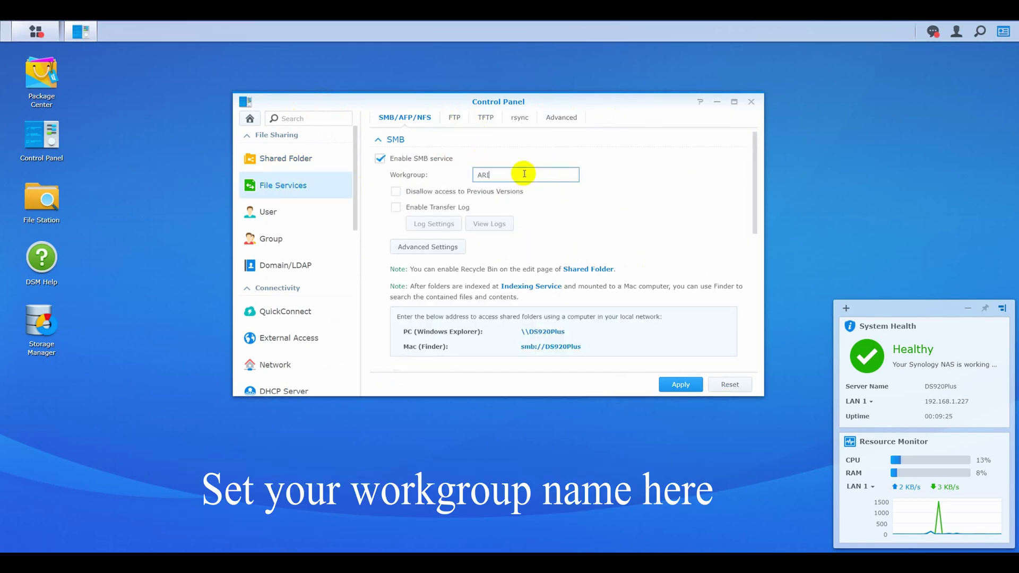
Review the FTP, TFTP, rsync and advanced file service settings and apply the file services changes
click(457, 115)
click(480, 119)
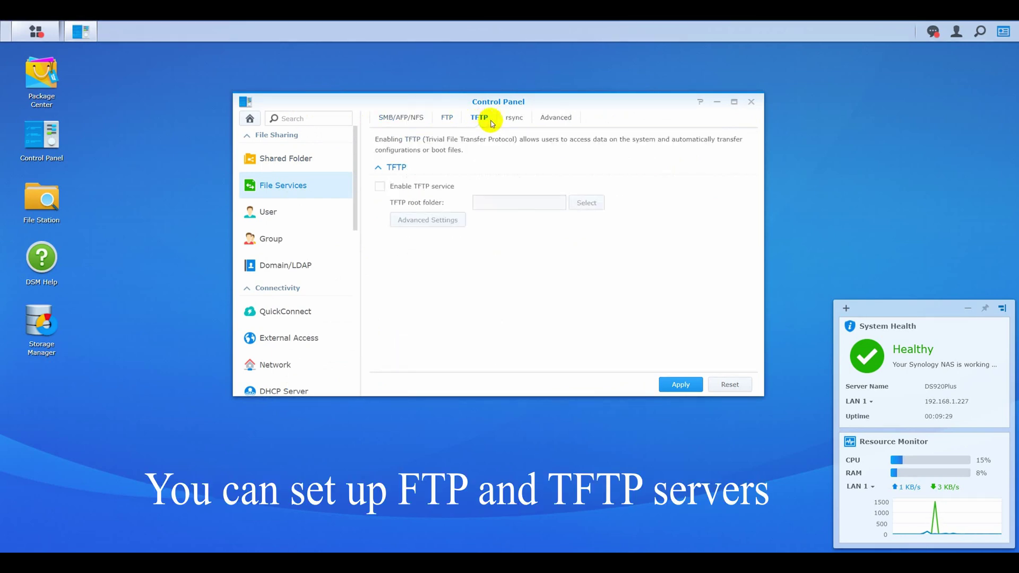
click(512, 117)
click(561, 118)
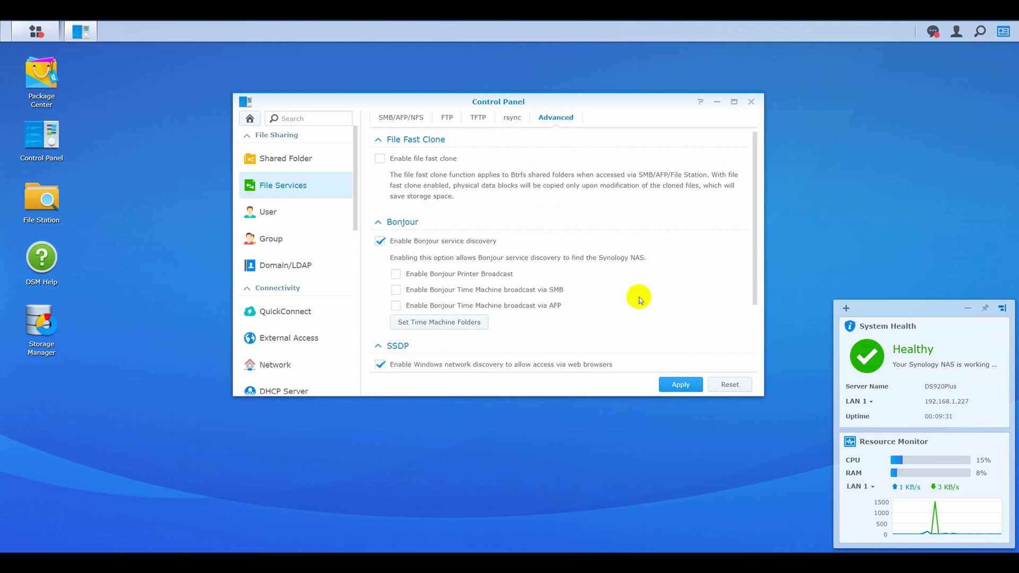
scroll(636, 282, down, 3)
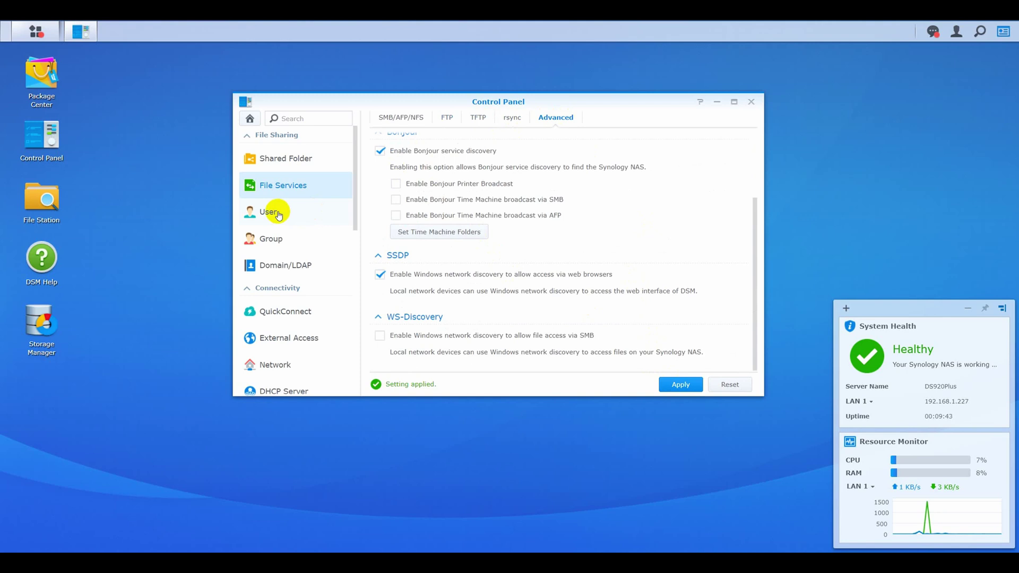
scroll(562, 233, up, 3)
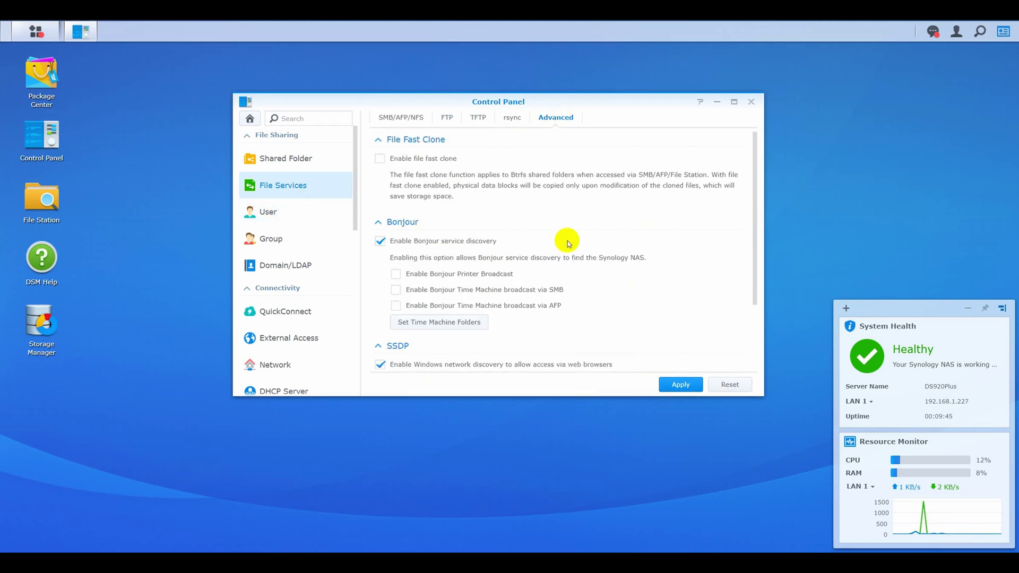
Open the guest account for editing and examine its user groups, permissions, quota and speed limits
click(268, 210)
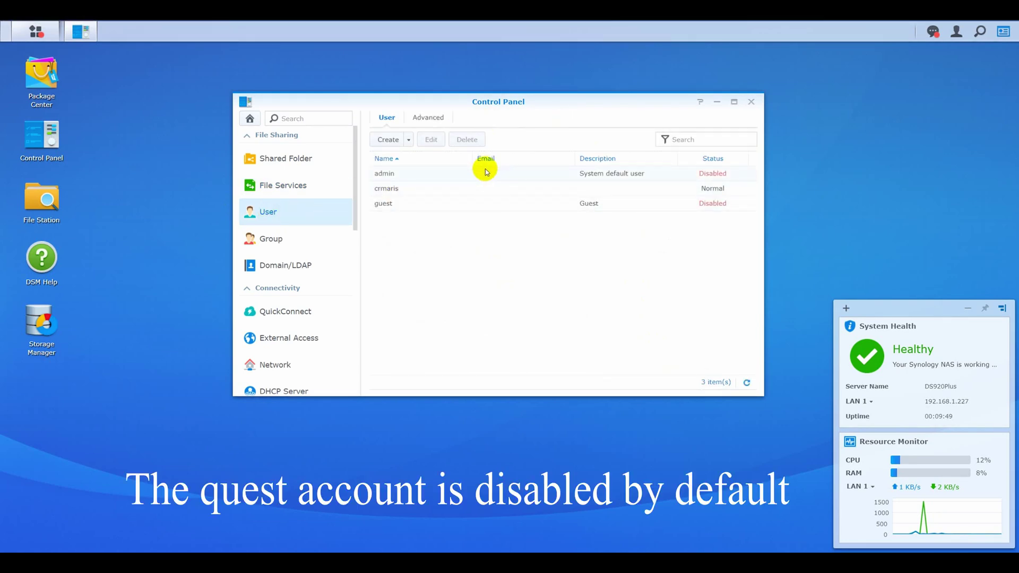
click(643, 206)
click(438, 141)
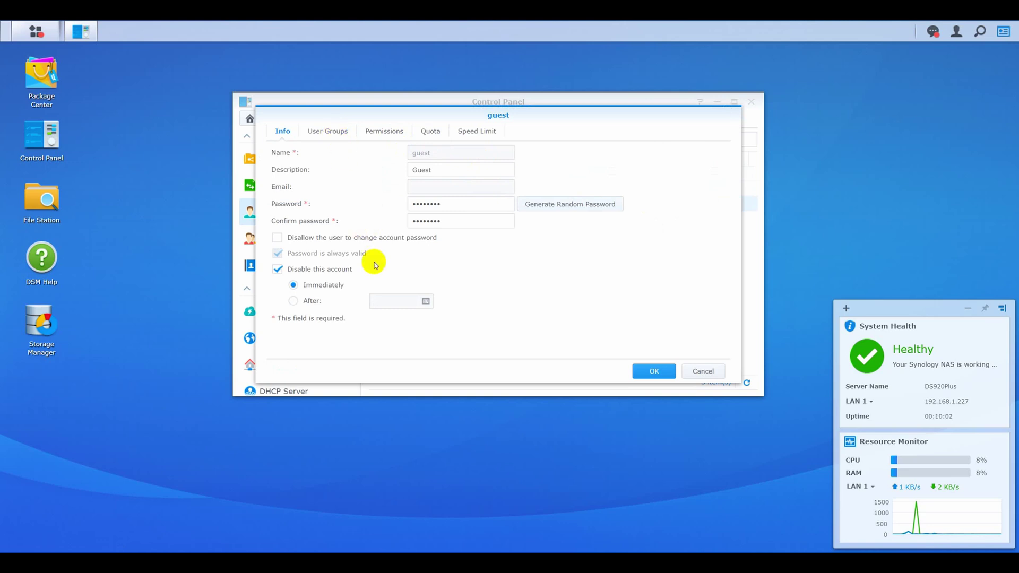
click(328, 130)
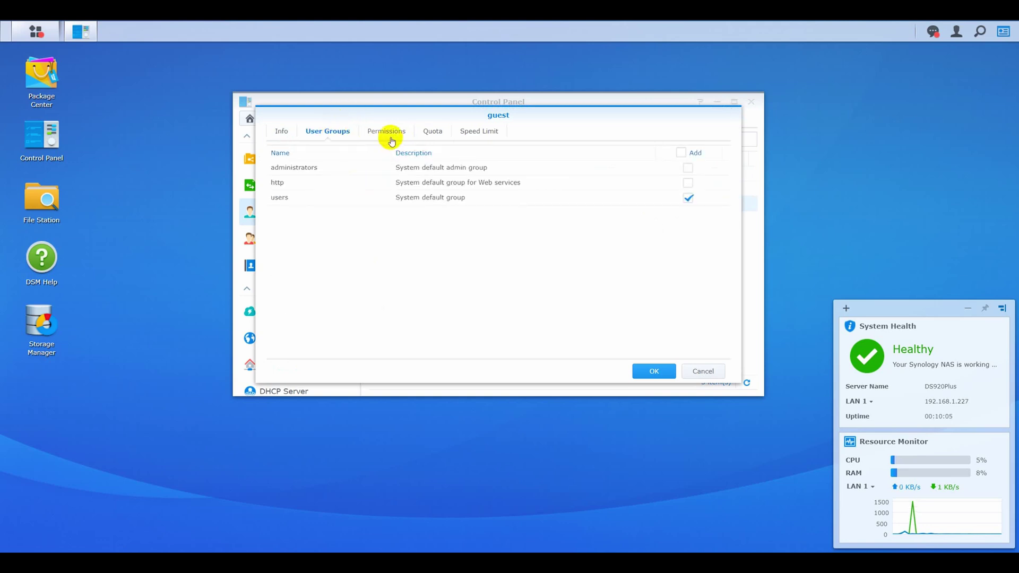
click(391, 135)
click(425, 132)
click(480, 132)
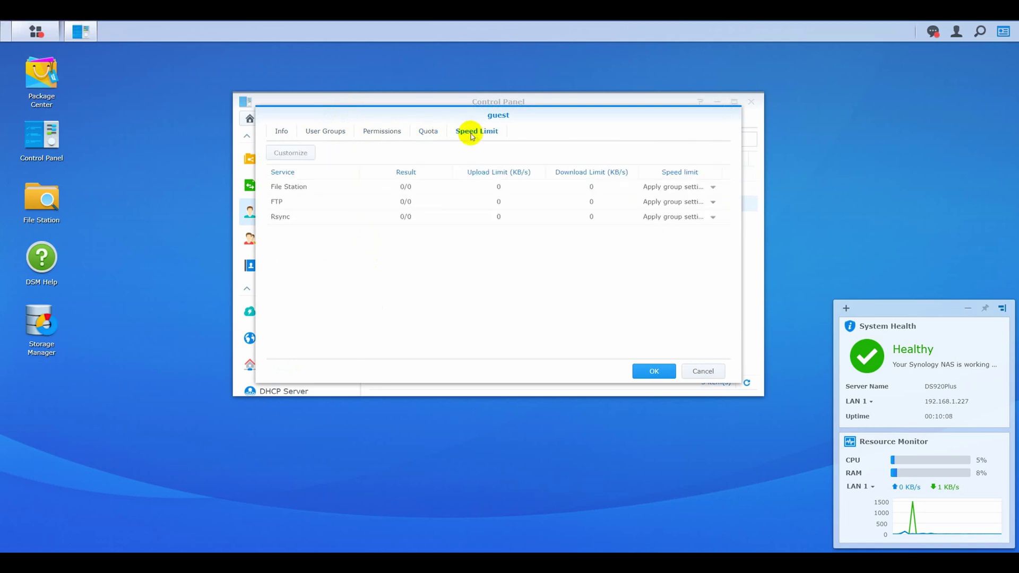
Enable the guest account by removing its disabled setting and save the account
click(287, 137)
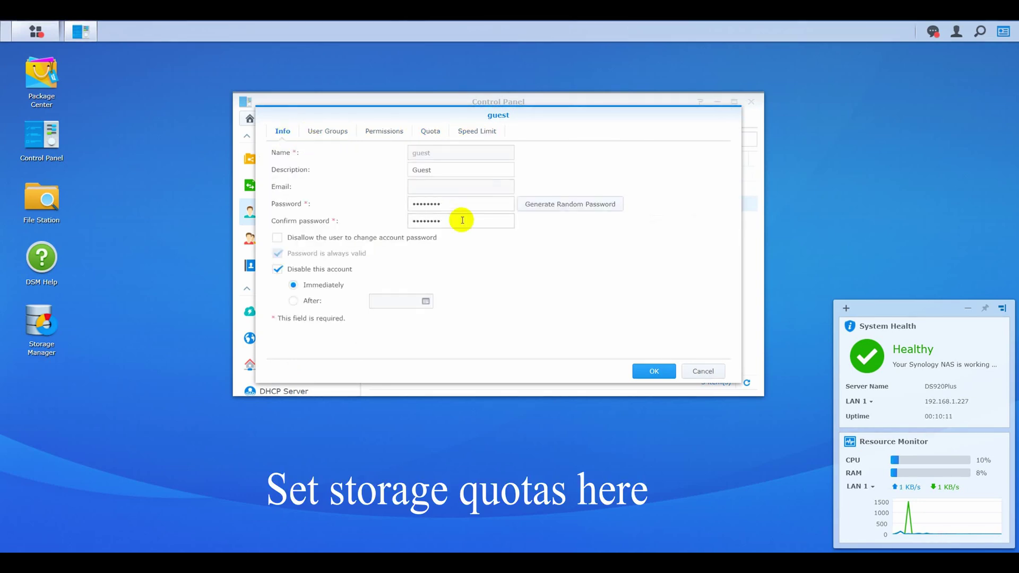
click(277, 269)
click(658, 371)
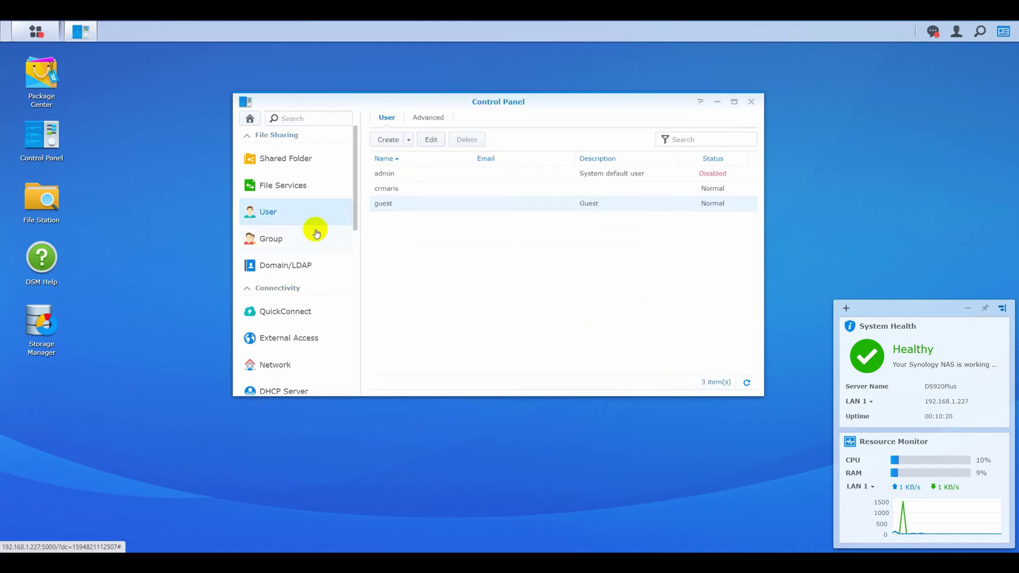
Review the advanced user settings down to User Home, the list of groups and the Domain/LDAP settings
click(424, 121)
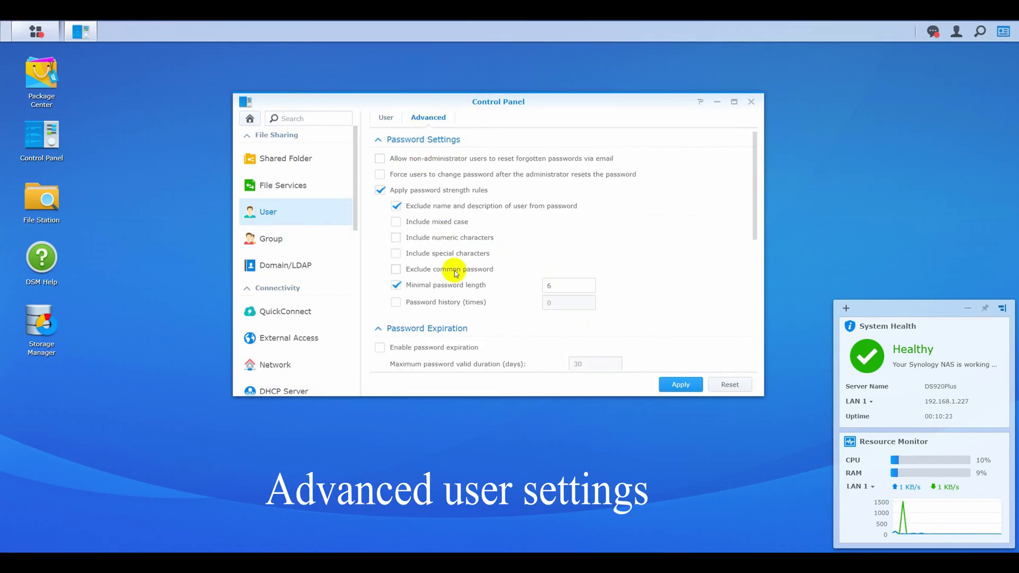
scroll(459, 281, down, 5)
scroll(461, 289, down, 2)
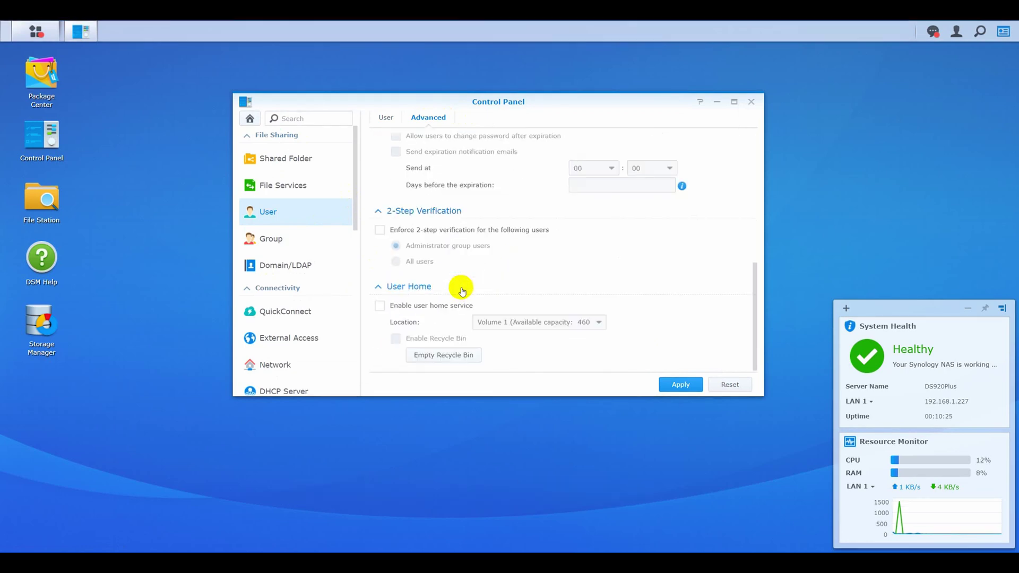
click(266, 238)
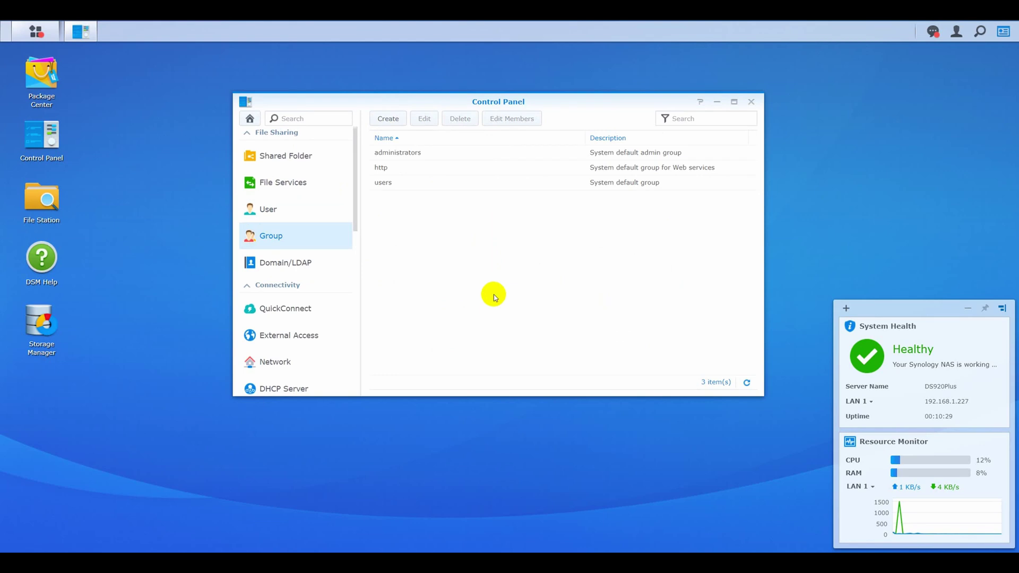
click(281, 261)
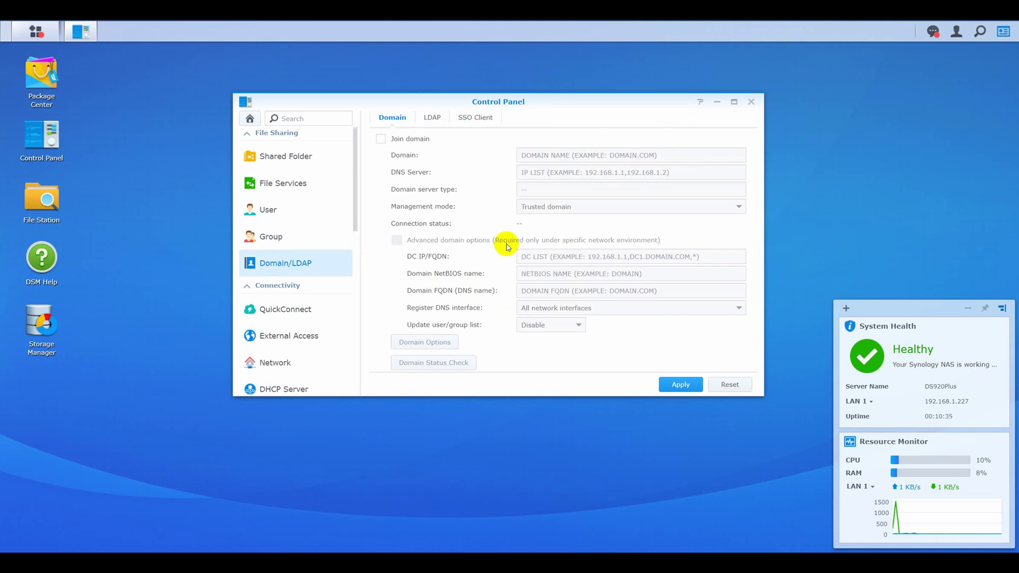
Review the LDAP and SSO Client settings and the general and advanced QuickConnect settings
click(431, 117)
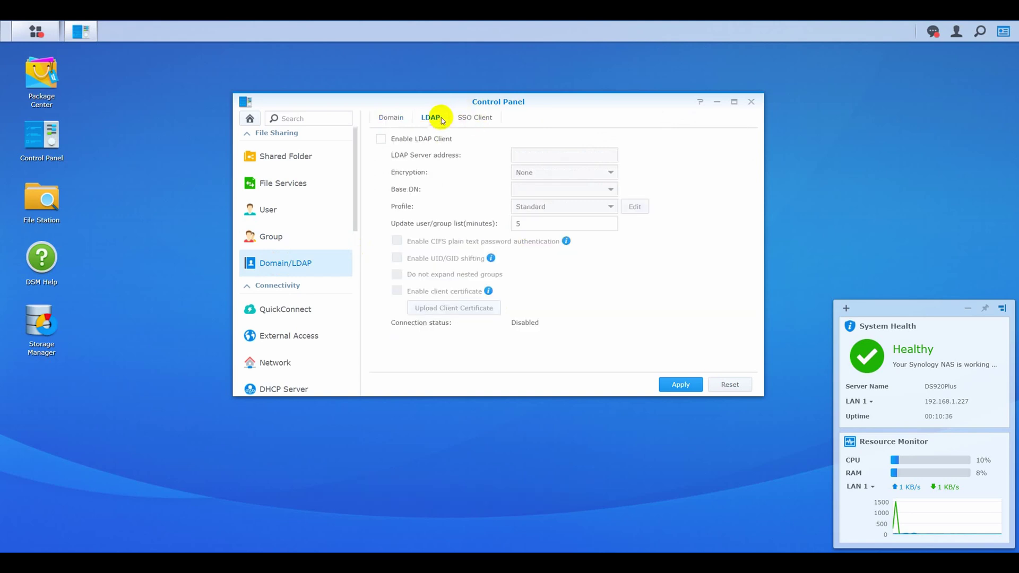
click(473, 116)
click(497, 263)
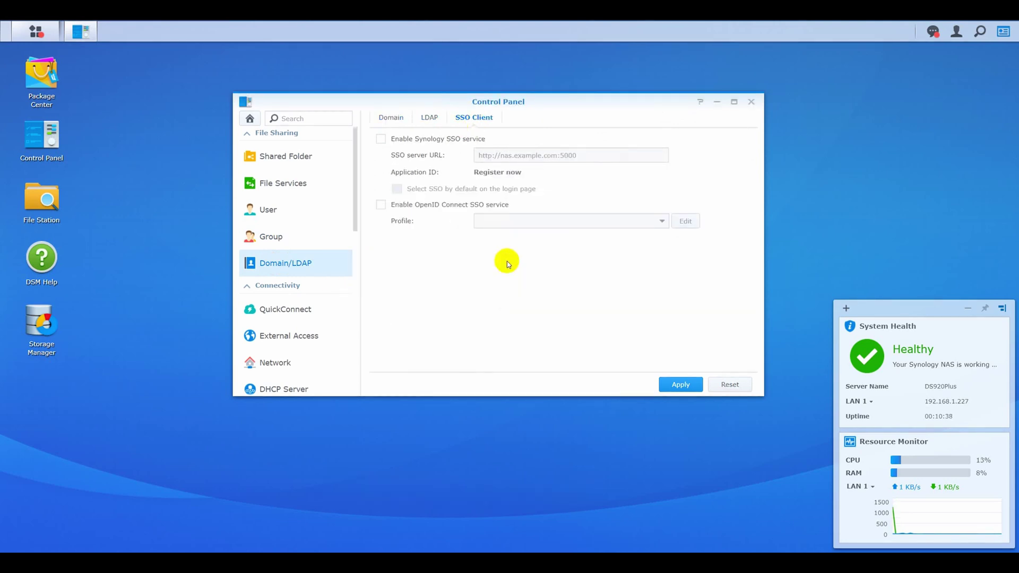
click(313, 310)
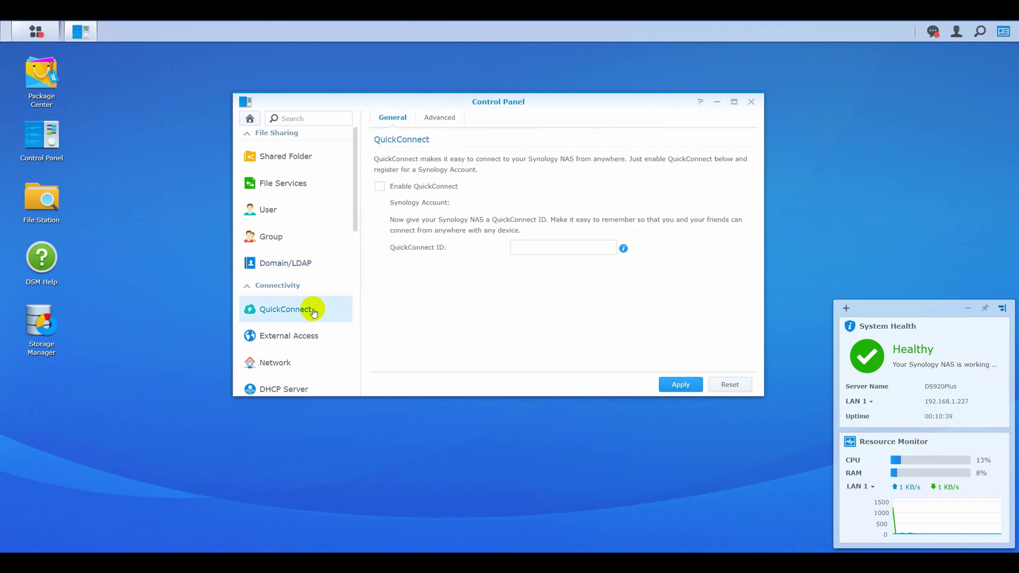
click(438, 119)
click(390, 117)
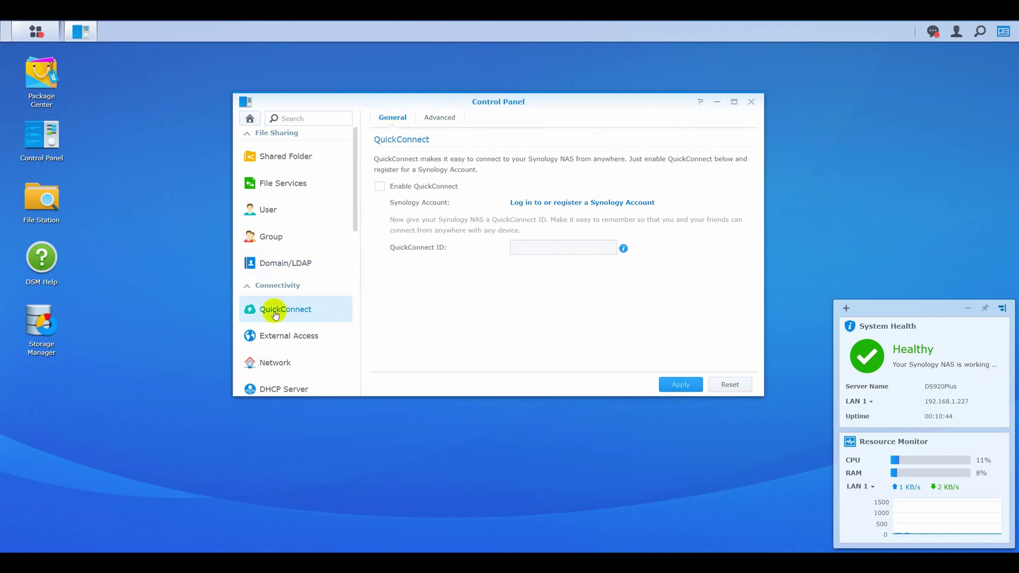
Review the external access settings for DDNS, router configuration and advanced options
click(276, 335)
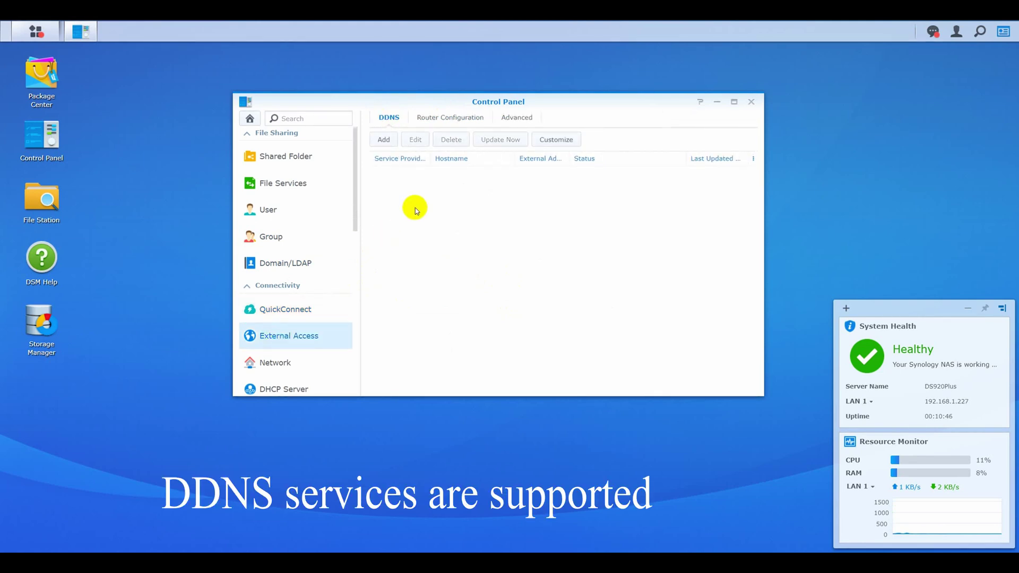
click(450, 116)
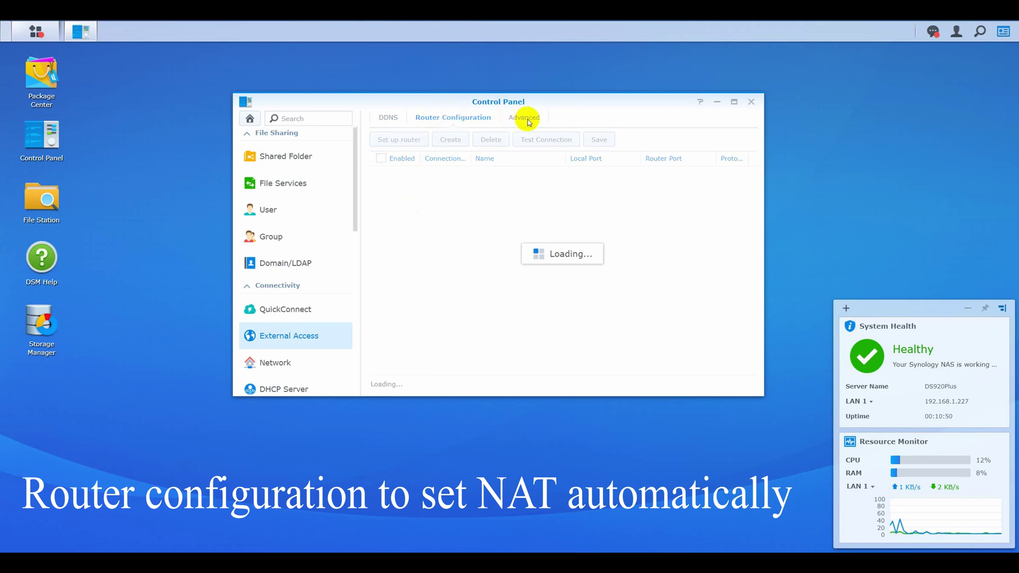
click(528, 121)
click(374, 120)
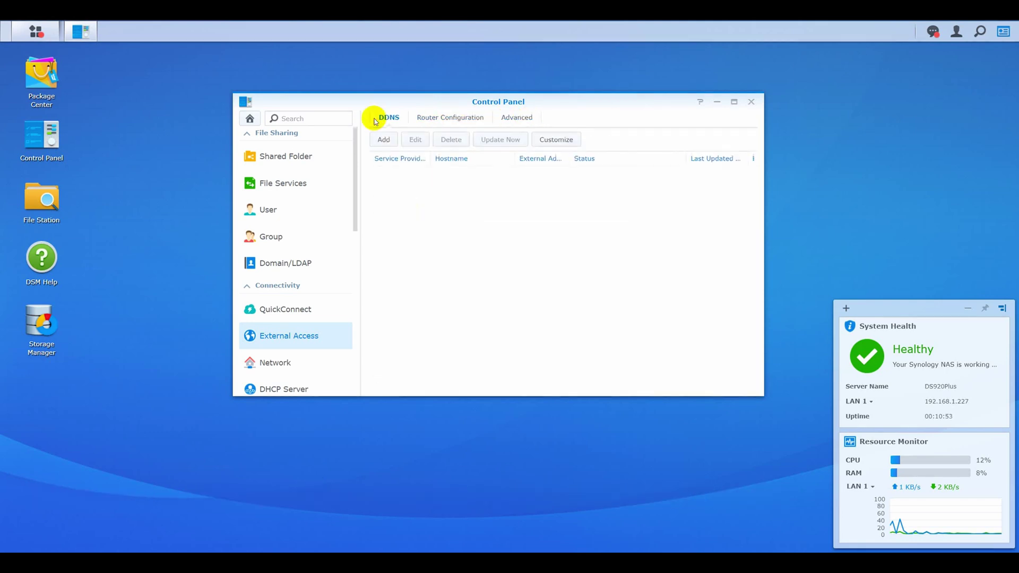
Review the network settings: general, network interfaces, traffic control, static route and DSM ports
click(269, 361)
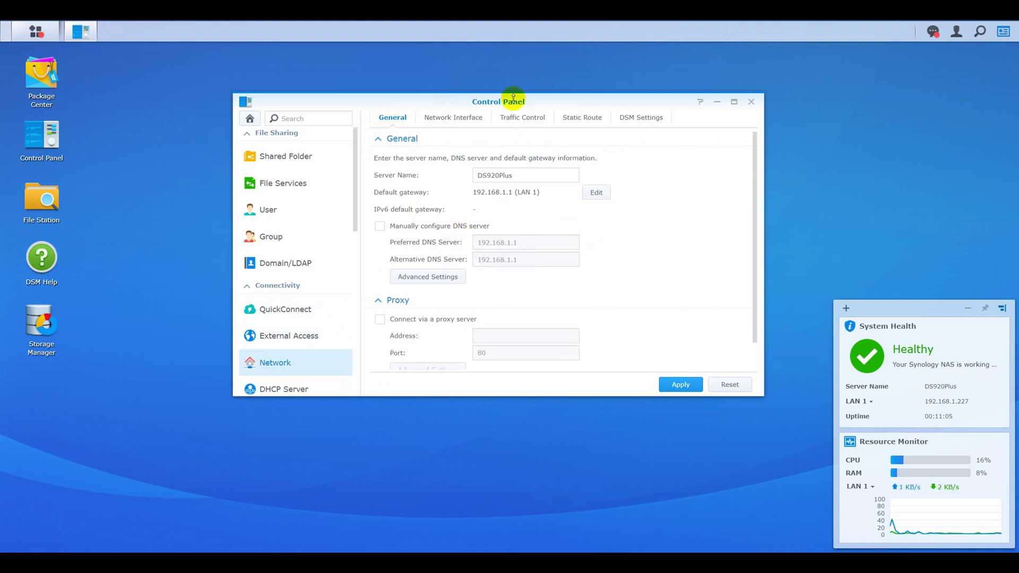
click(445, 118)
click(533, 117)
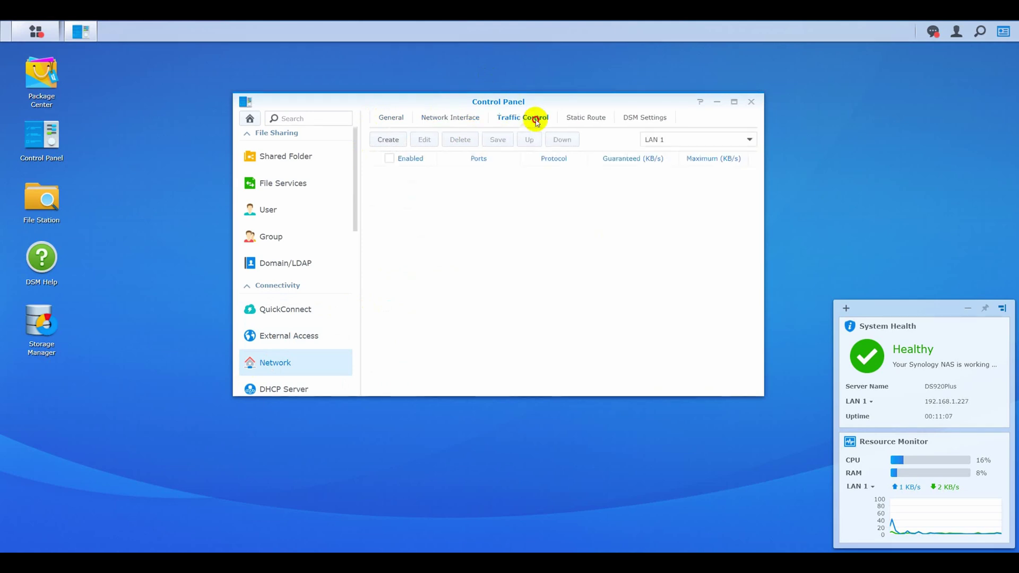
click(592, 117)
click(639, 118)
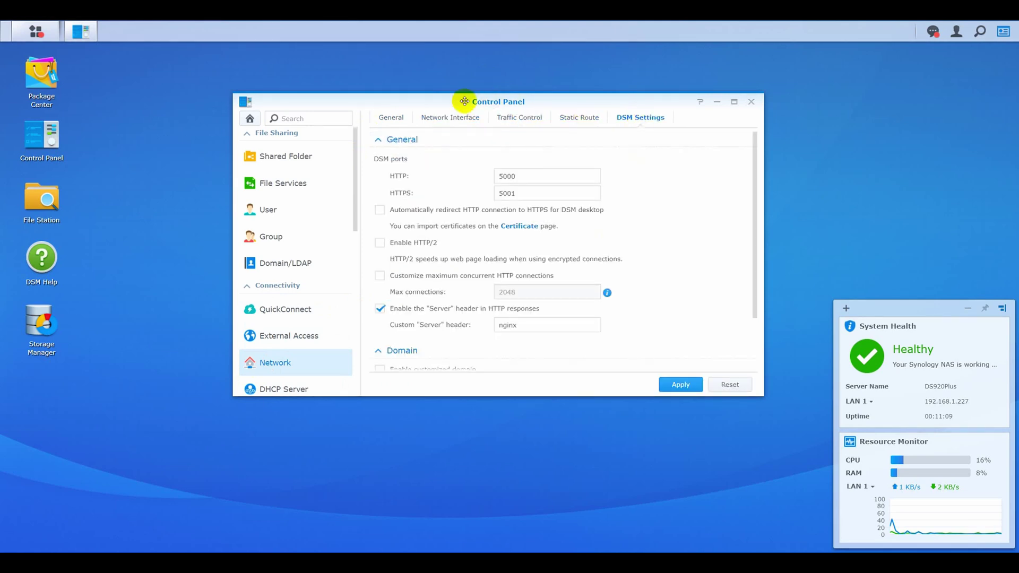
Create a network bond using IEEE 802.3ad Dynamic Link Aggregation with automatic DHCP configuration and accept disabling services on the bonded interfaces
click(452, 120)
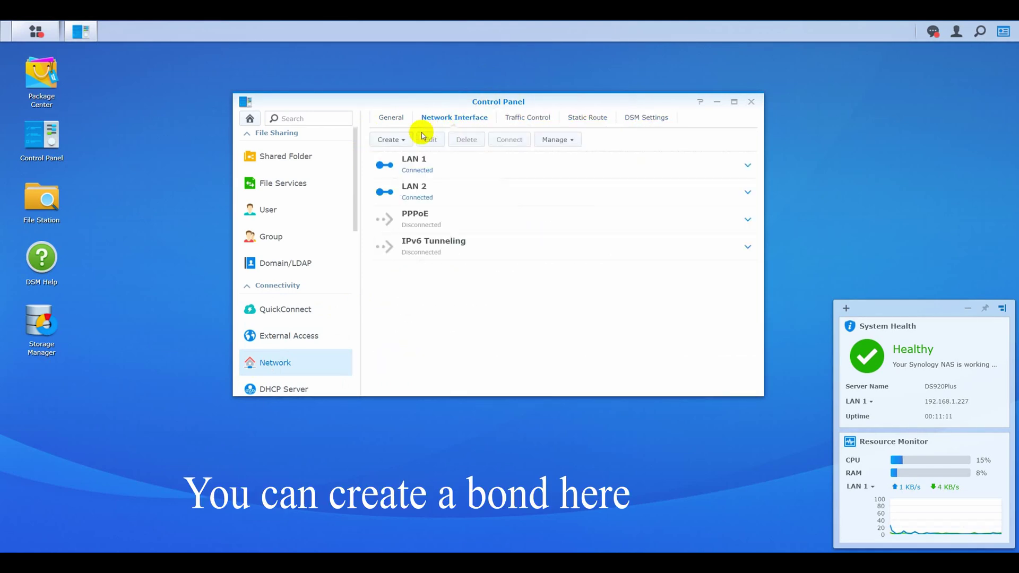
click(401, 141)
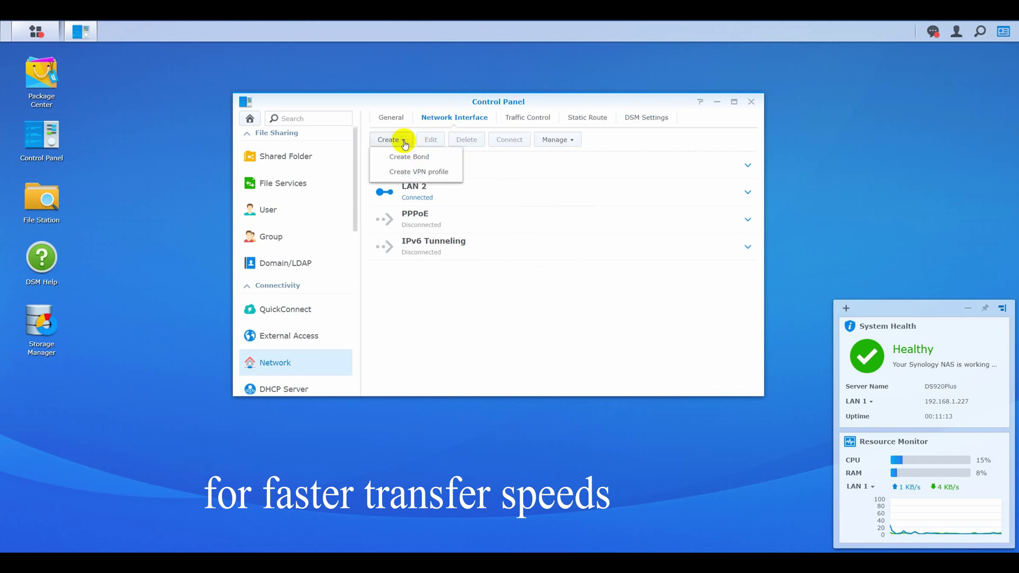
click(421, 154)
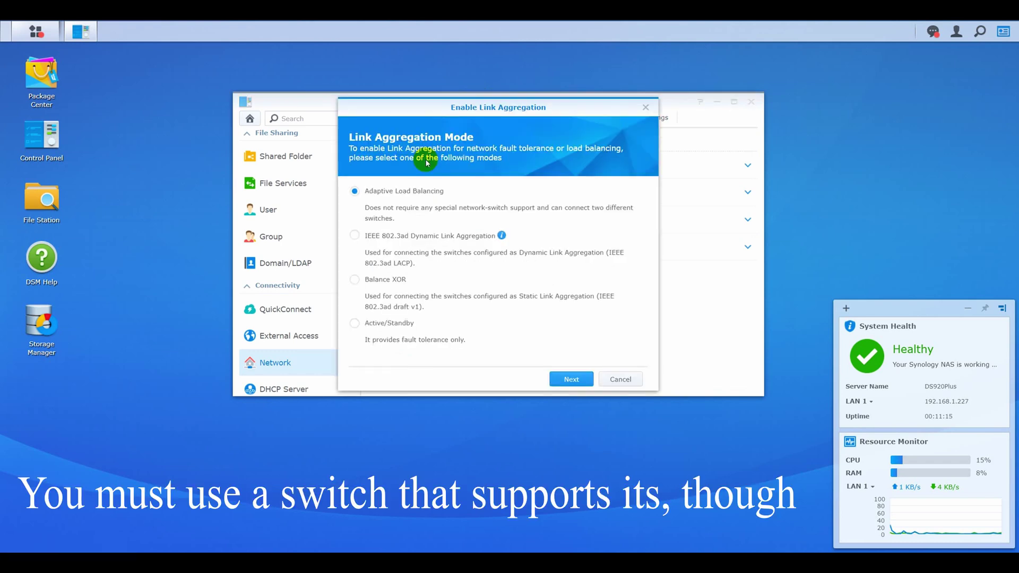
click(359, 236)
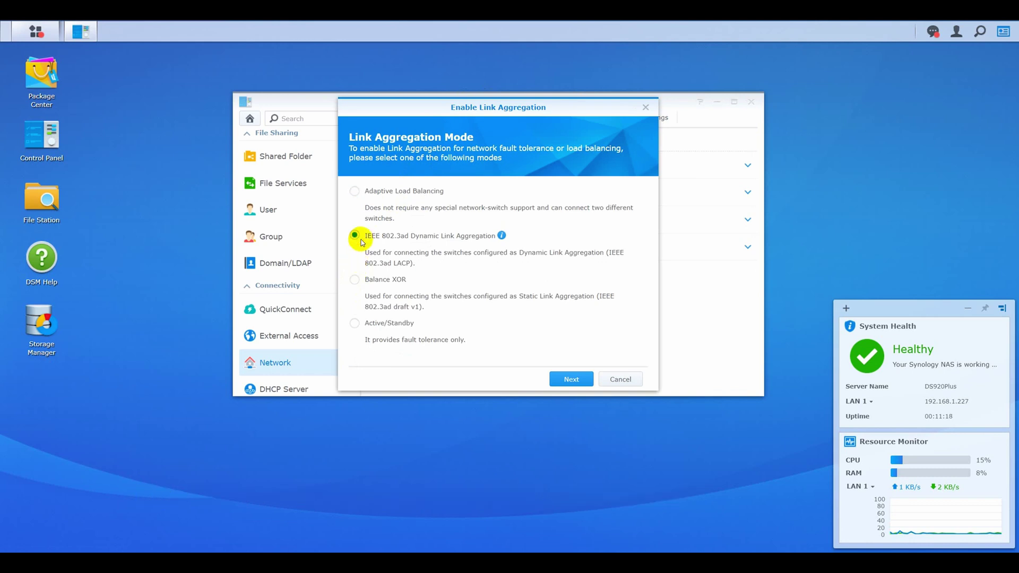
click(563, 380)
click(583, 381)
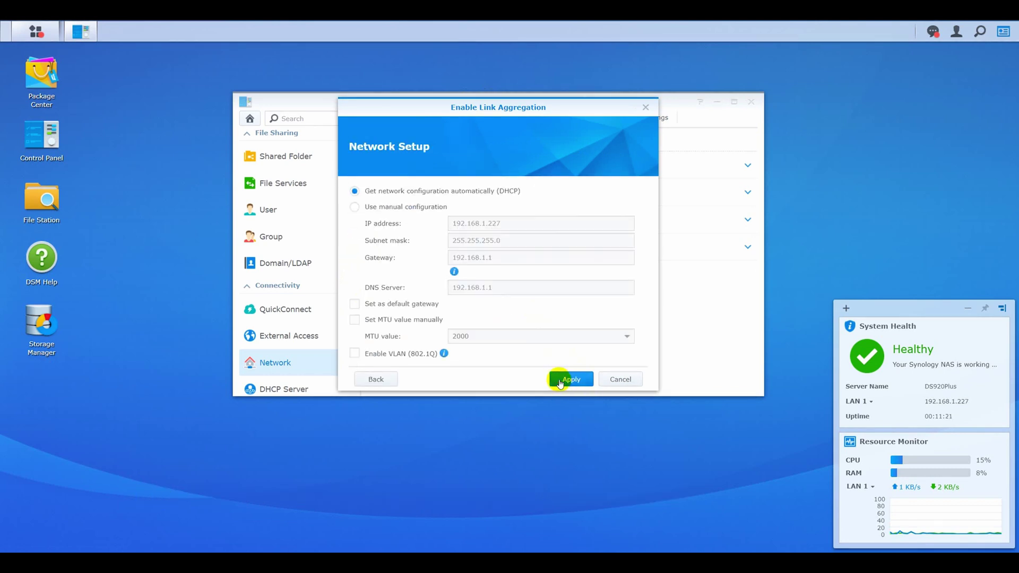
scroll(543, 287, down, 1)
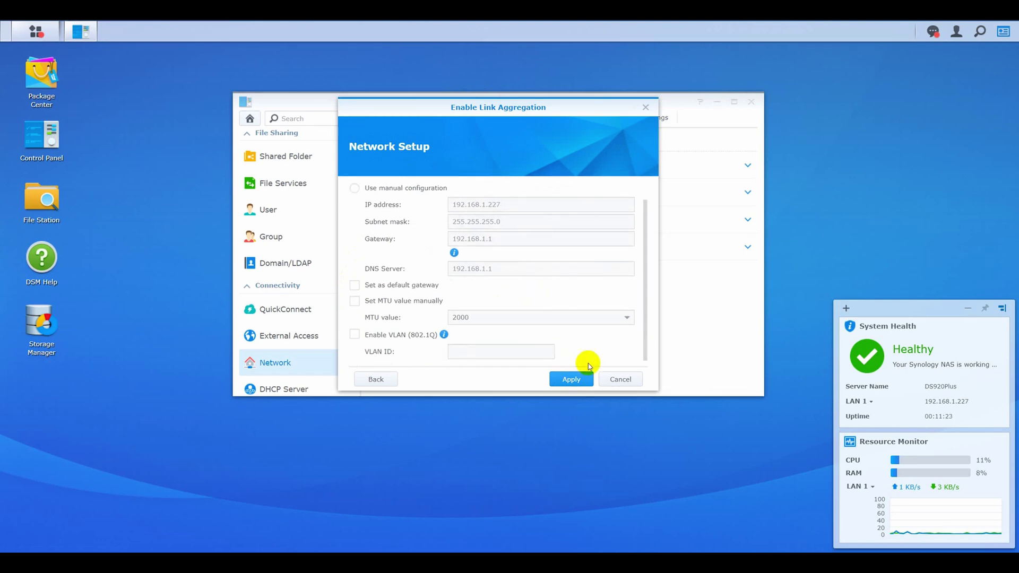
click(570, 380)
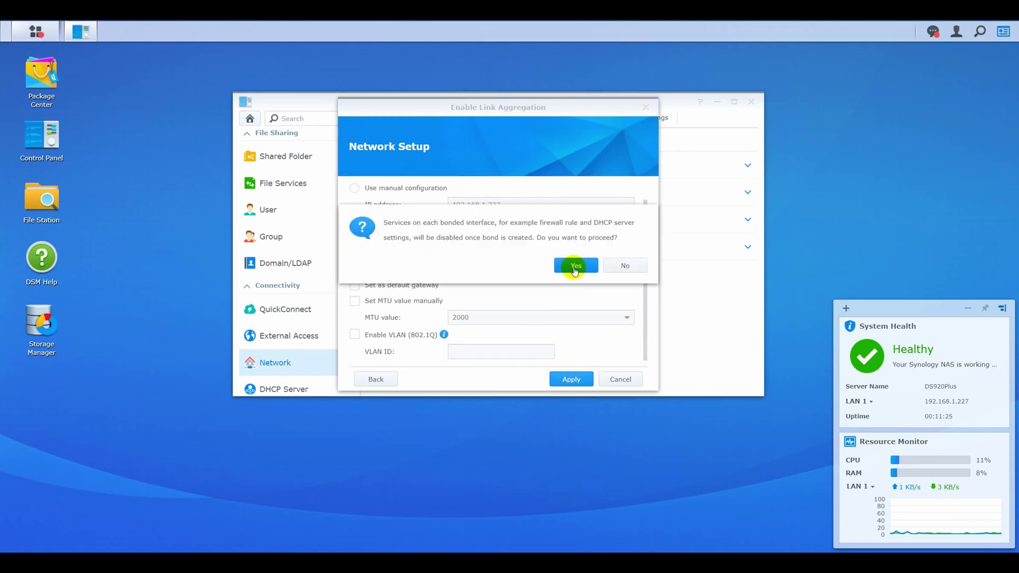
click(570, 264)
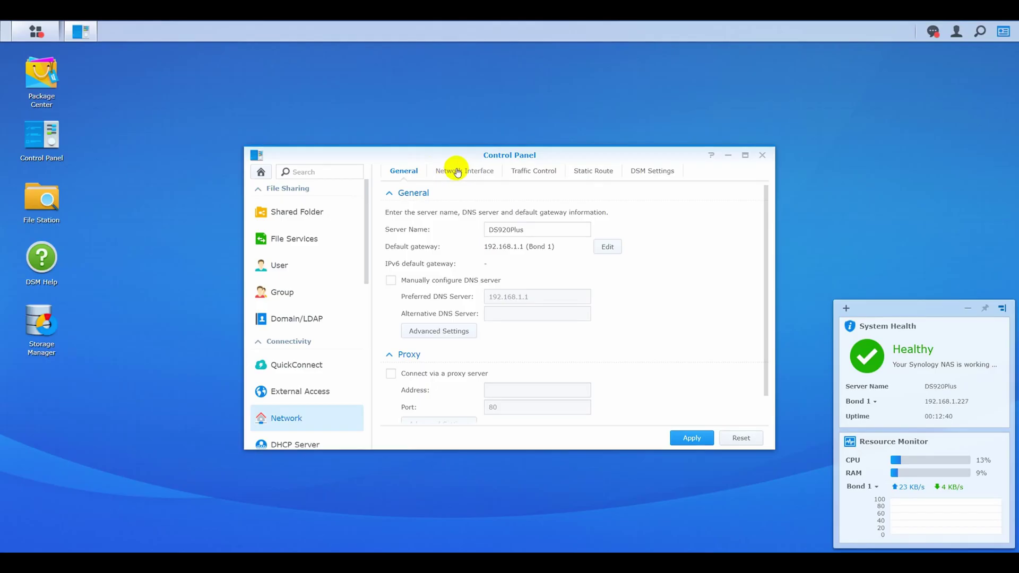
Inspect the Bond 1 connection details and review the port, LAG and traffic monitor pages on the TP-Link TL-SG3216 switch
click(454, 169)
click(757, 216)
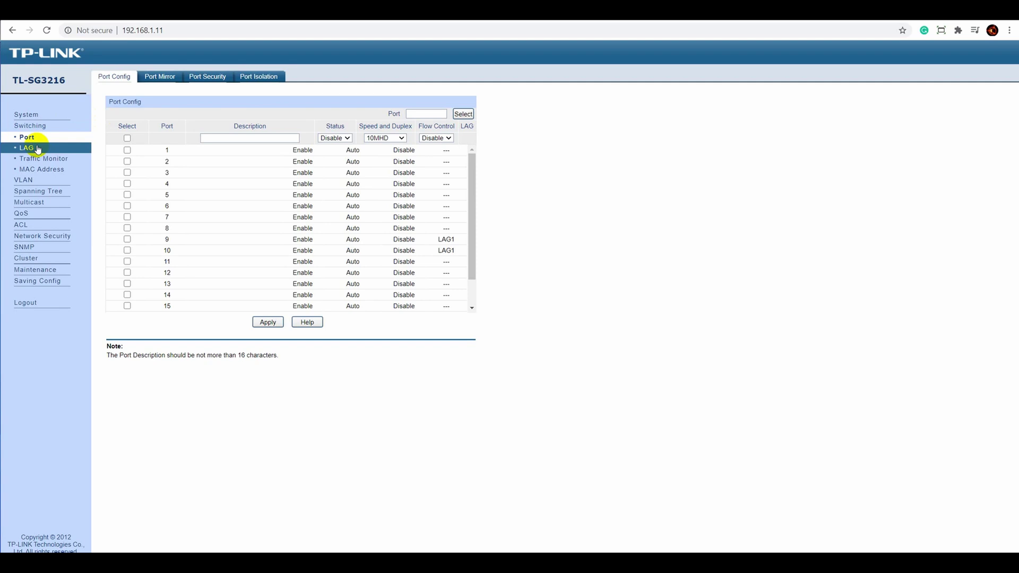
click(37, 148)
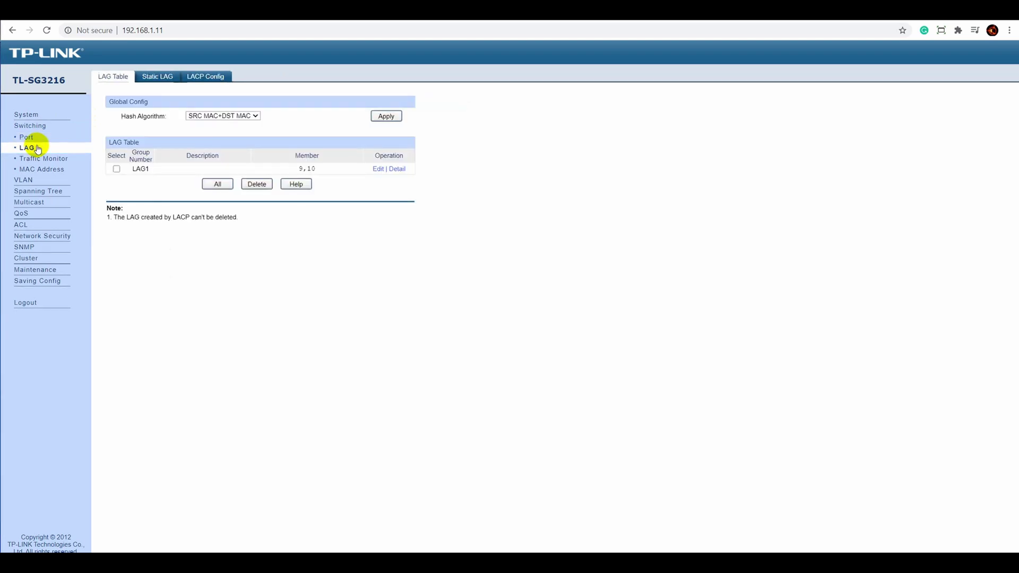
click(37, 158)
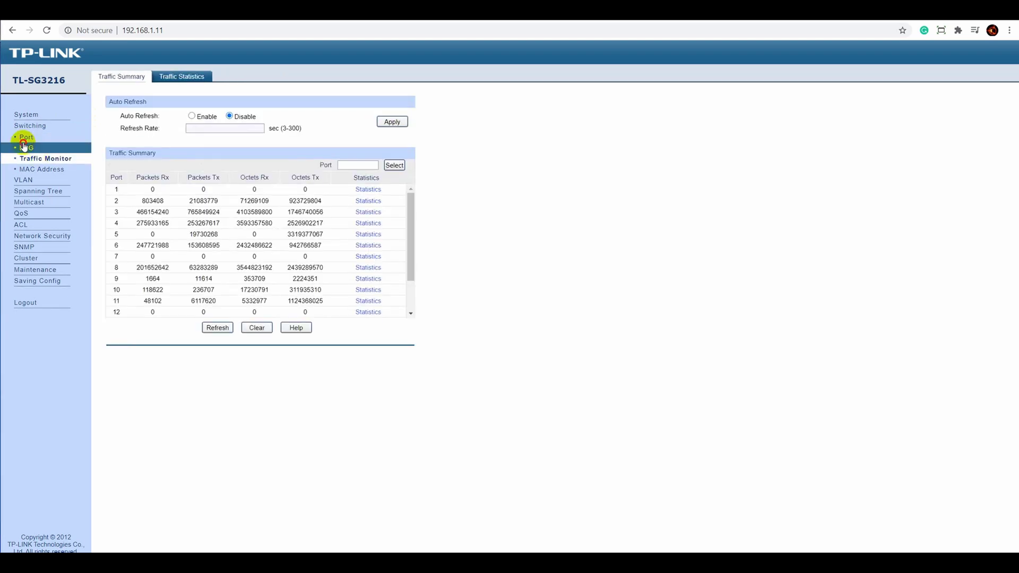
click(26, 147)
click(26, 138)
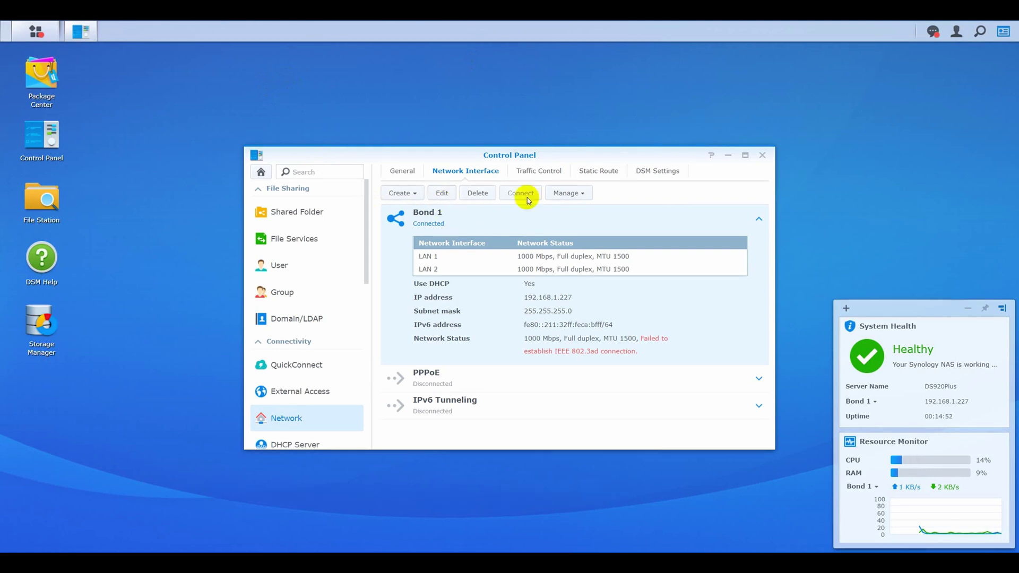
Delete Bond 1 and recreate it using IEEE 802.3ad Dynamic Link Aggregation with manual IP address 192.168.1.101 and subnet mask 255.255.255.0
click(443, 194)
click(478, 194)
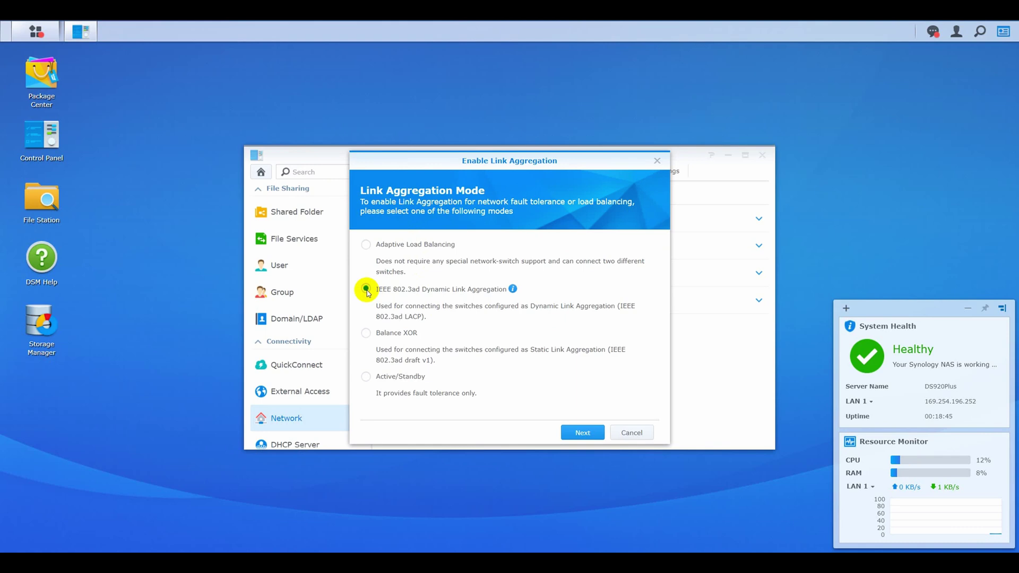
click(582, 431)
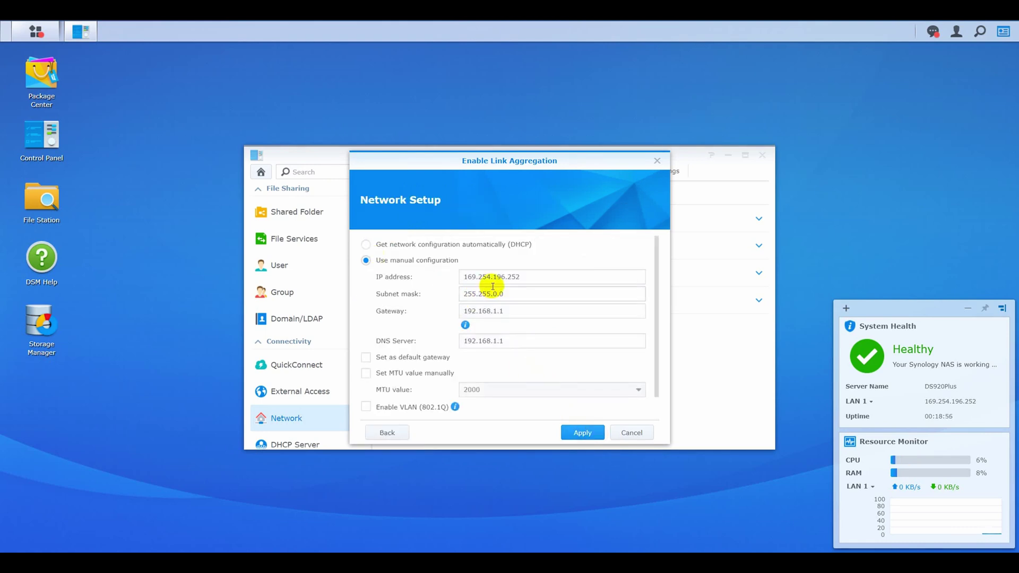
triple_click(496, 278)
text(192.168.1.101)
click(507, 294)
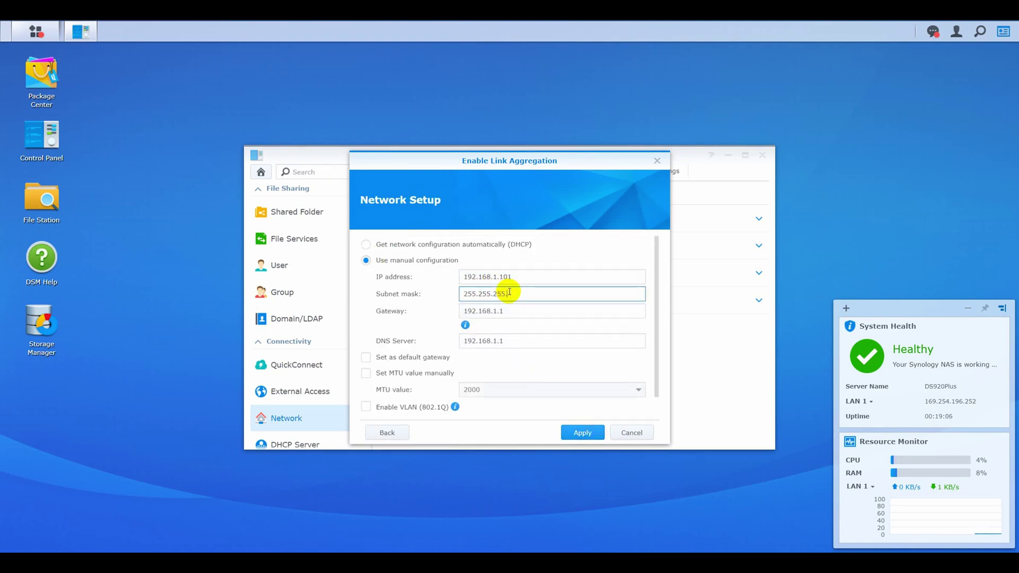
click(585, 431)
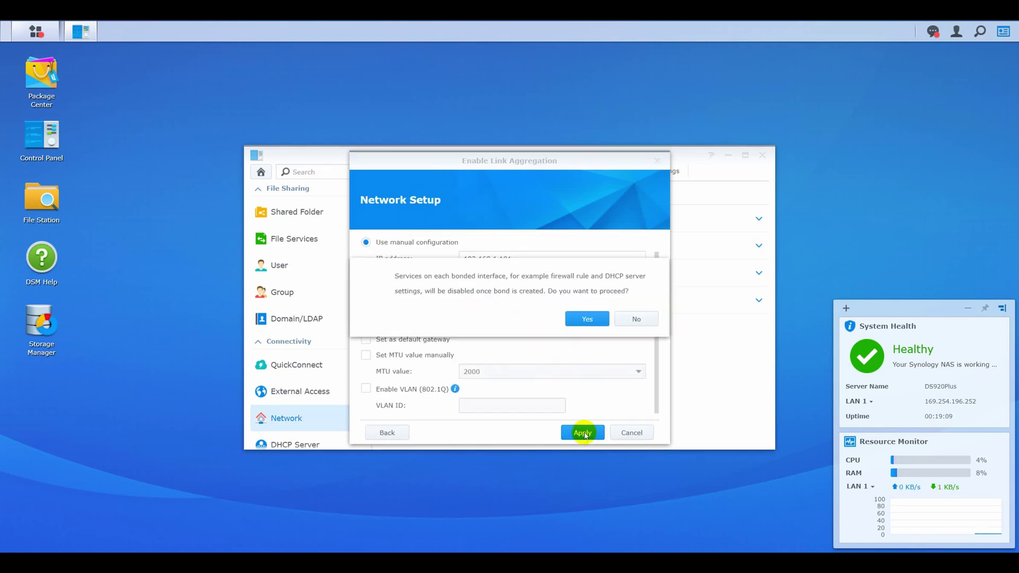
click(590, 317)
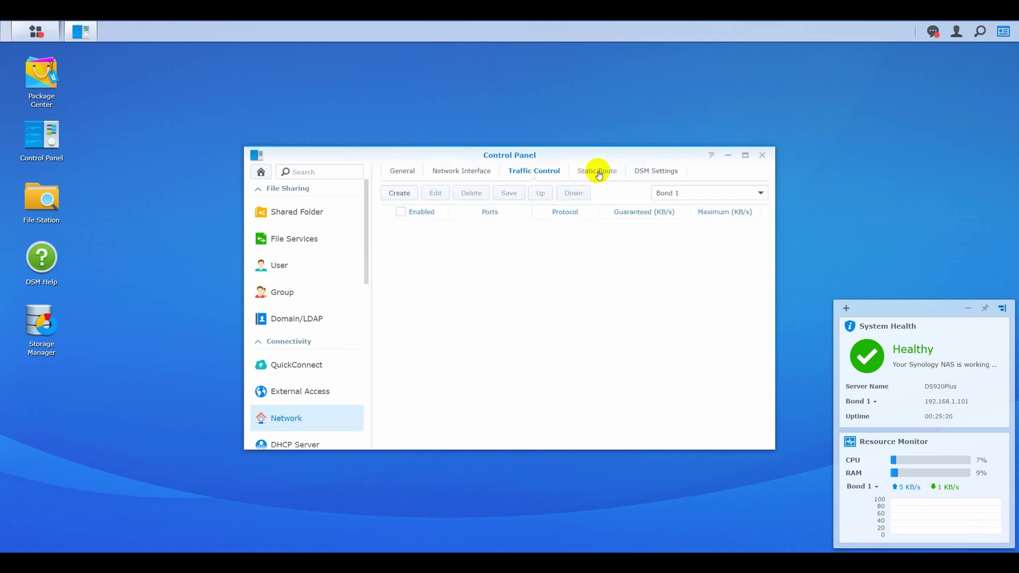
Review the static route page and the DSM settings down to the customized domain options
click(595, 171)
click(662, 172)
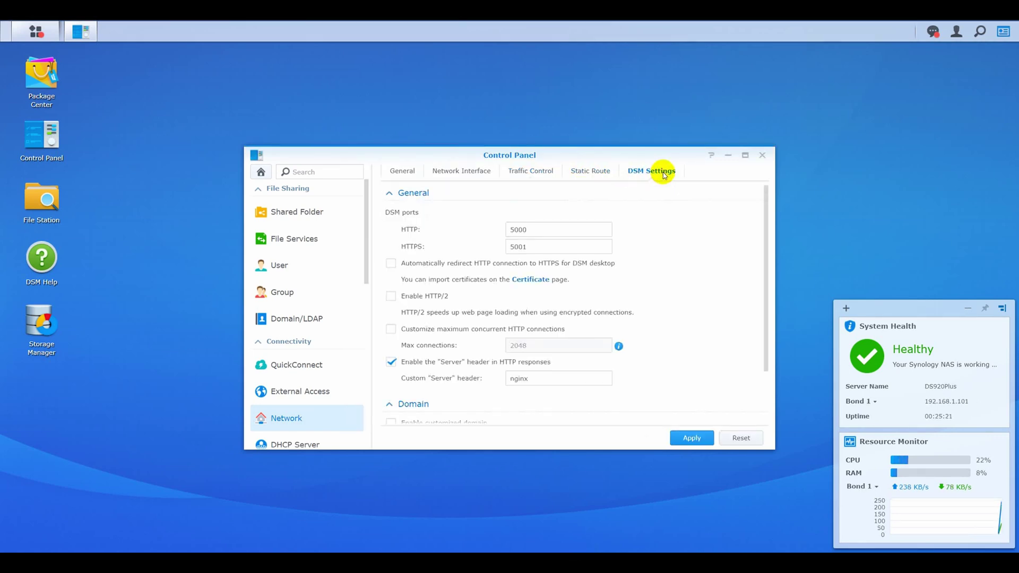
scroll(648, 346, down, 1)
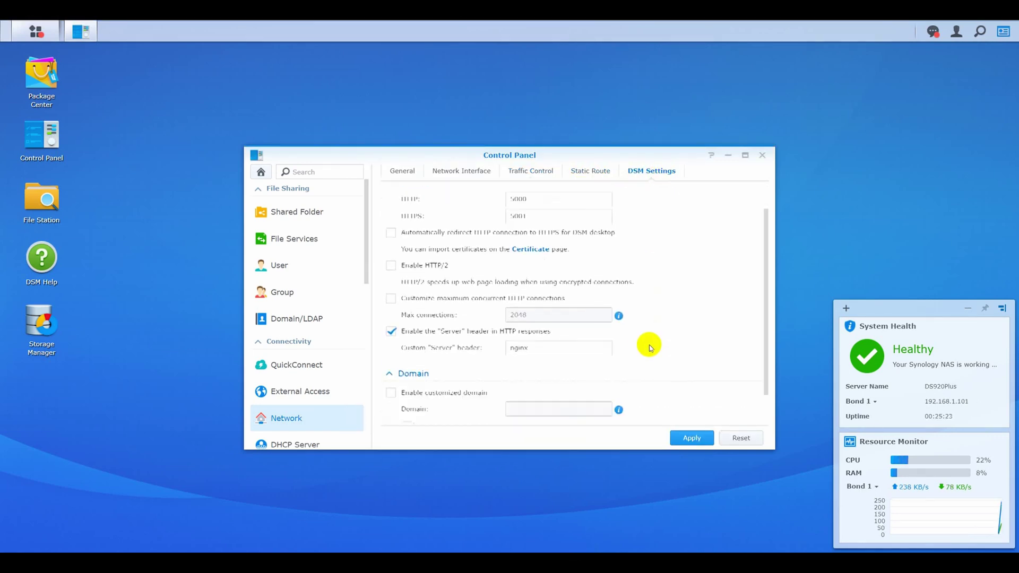
scroll(649, 346, down, 1)
scroll(336, 388, down, 3)
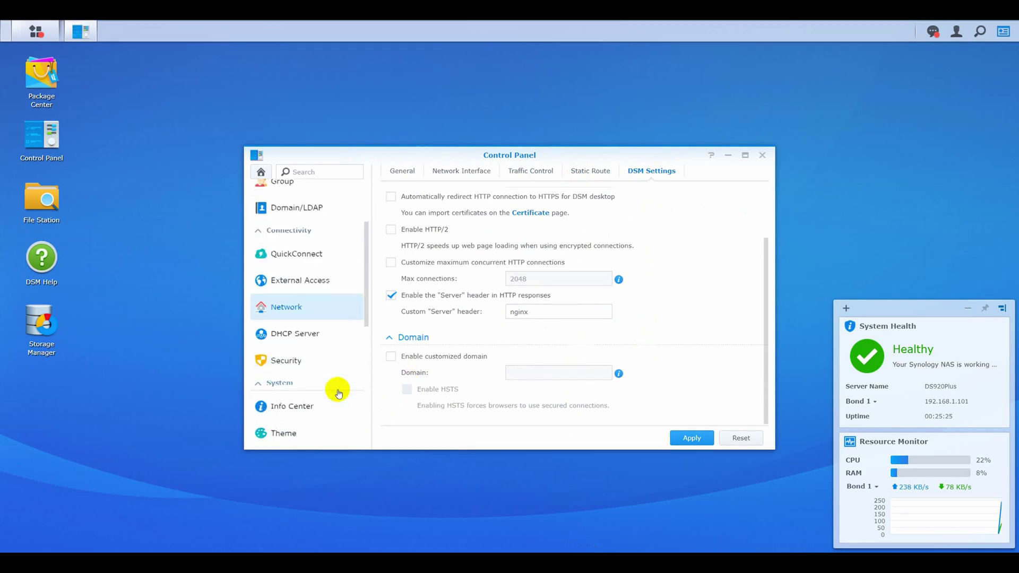
Review the DHCP server's network interface, vendor and PXE settings
click(286, 334)
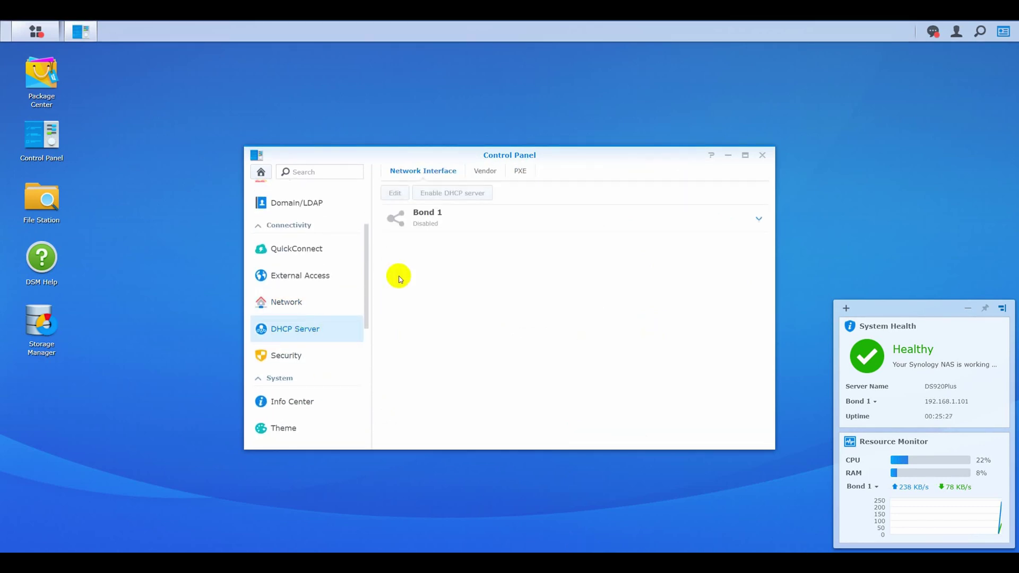
click(483, 171)
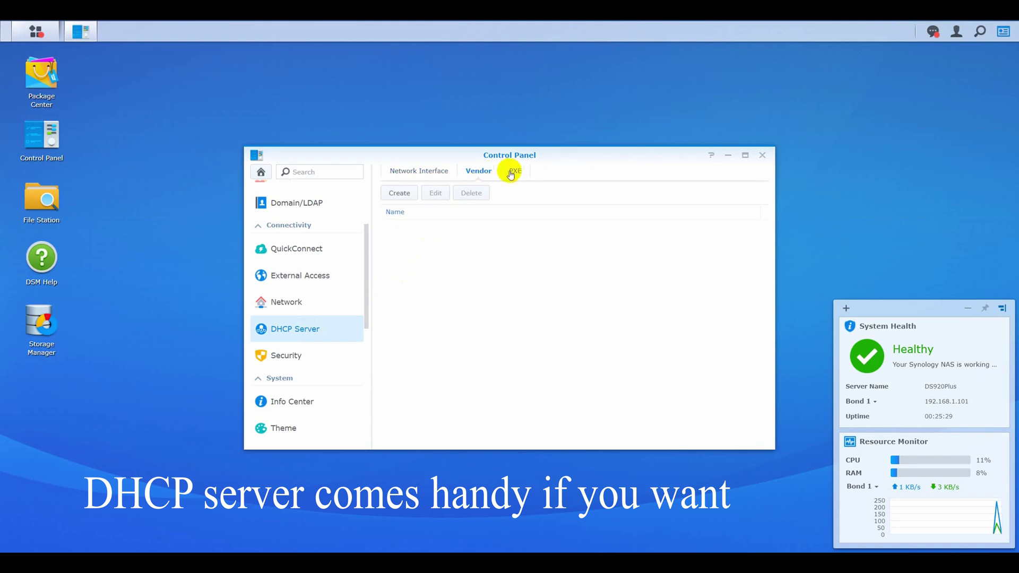
click(514, 171)
click(417, 171)
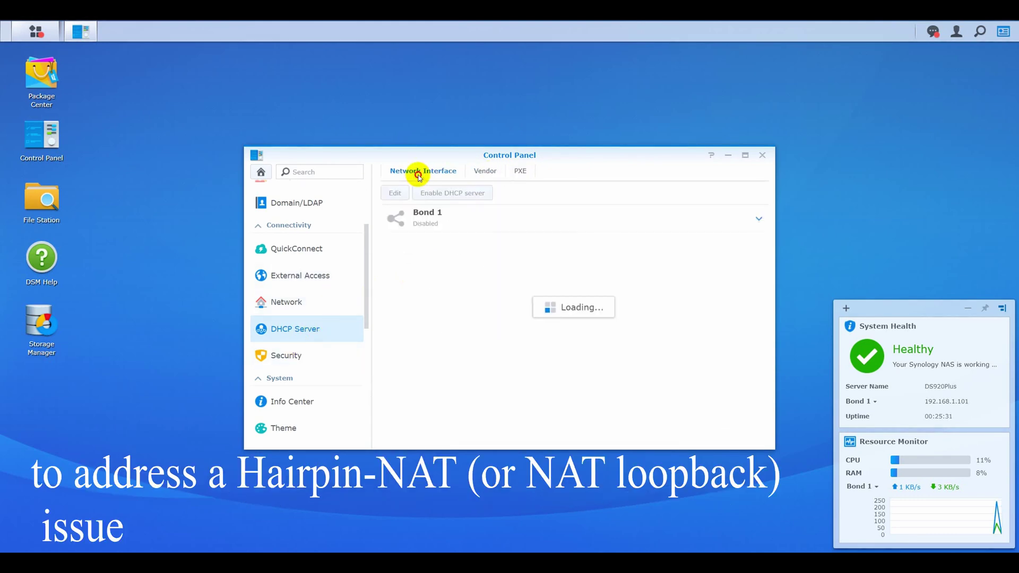
Review the Security settings, including the account, certificate and advanced pages
click(287, 355)
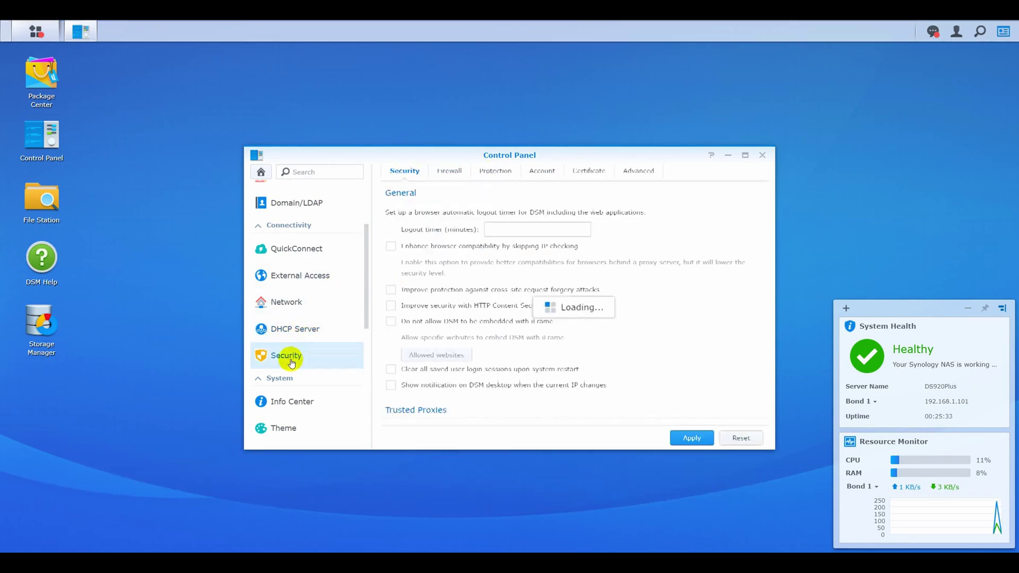
click(504, 305)
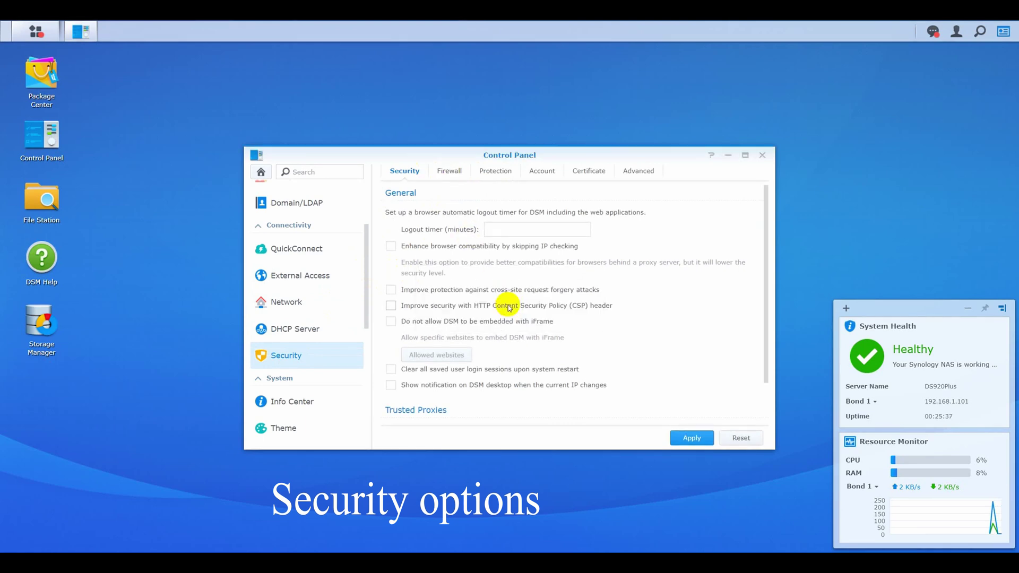
click(546, 171)
click(588, 172)
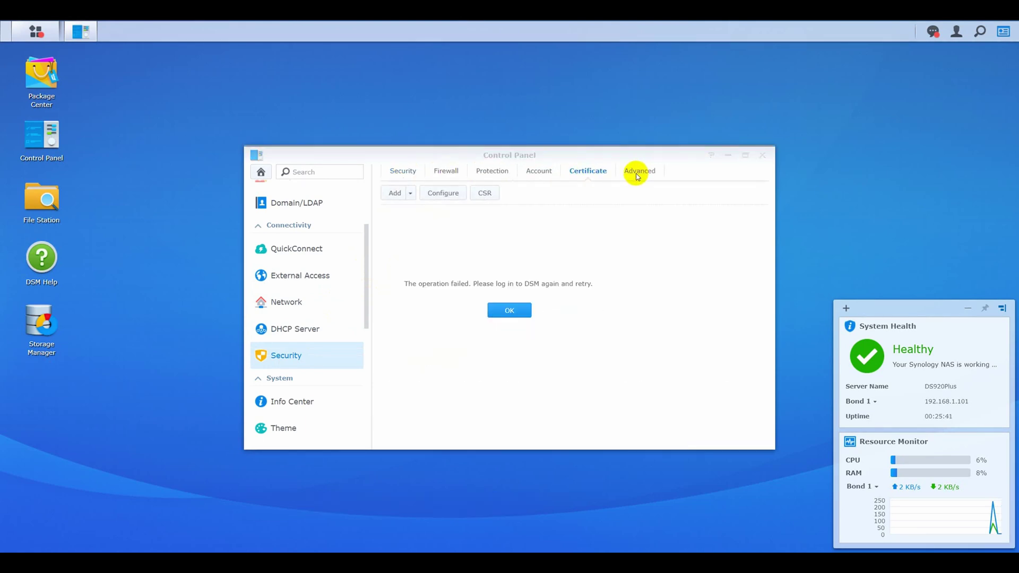
key(Return)
click(639, 172)
click(581, 170)
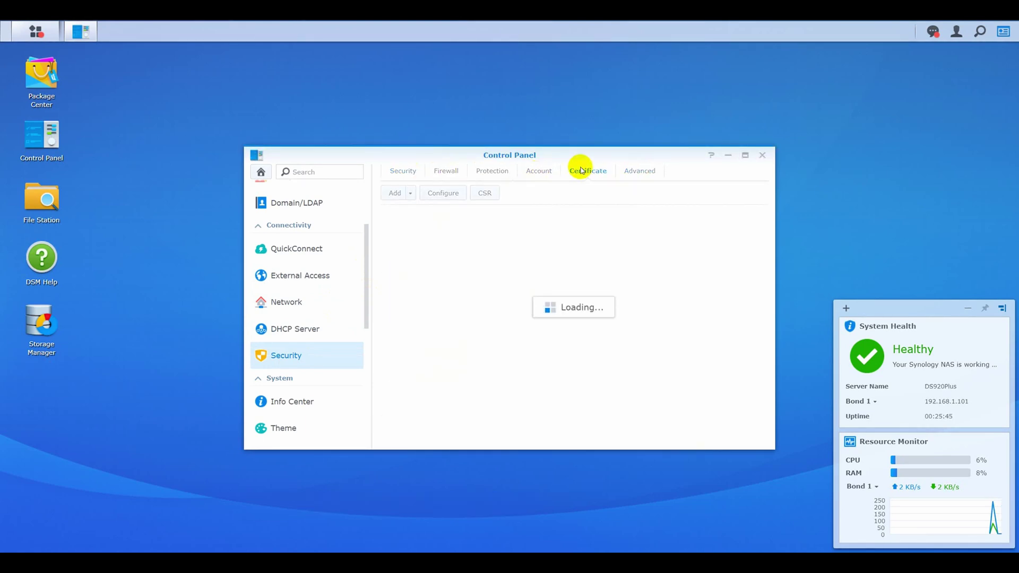
click(509, 311)
Review the Info Center's general, network, storage, service, device analytics and Synology Account pages
scroll(292, 382, down, 3)
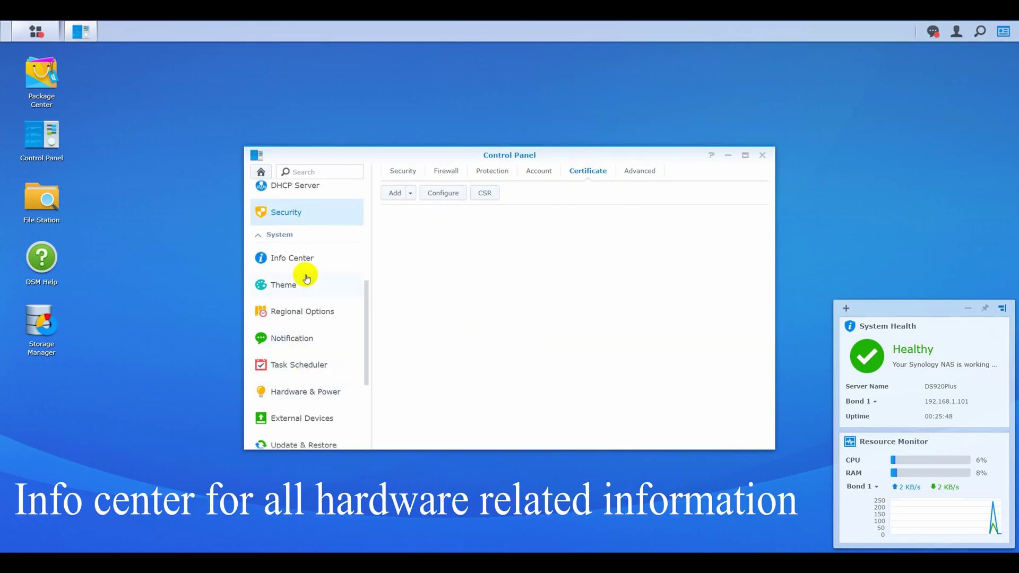
click(289, 258)
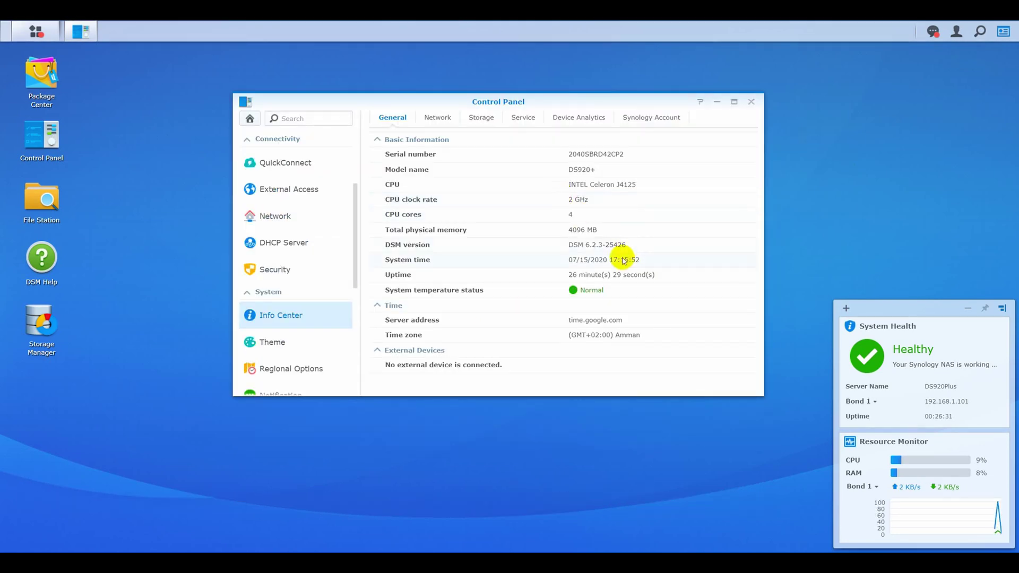
mouse_move(575, 295)
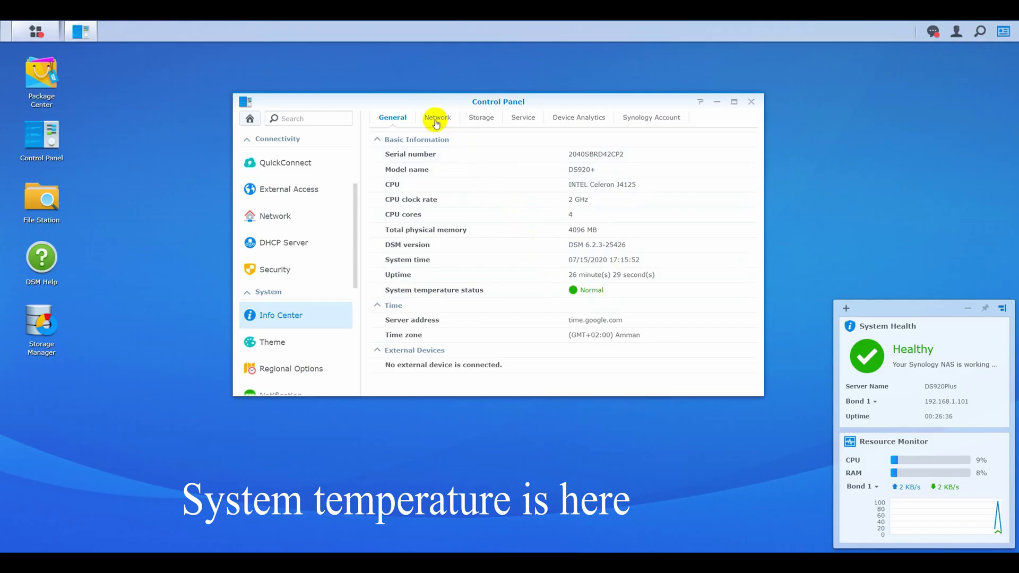
click(434, 117)
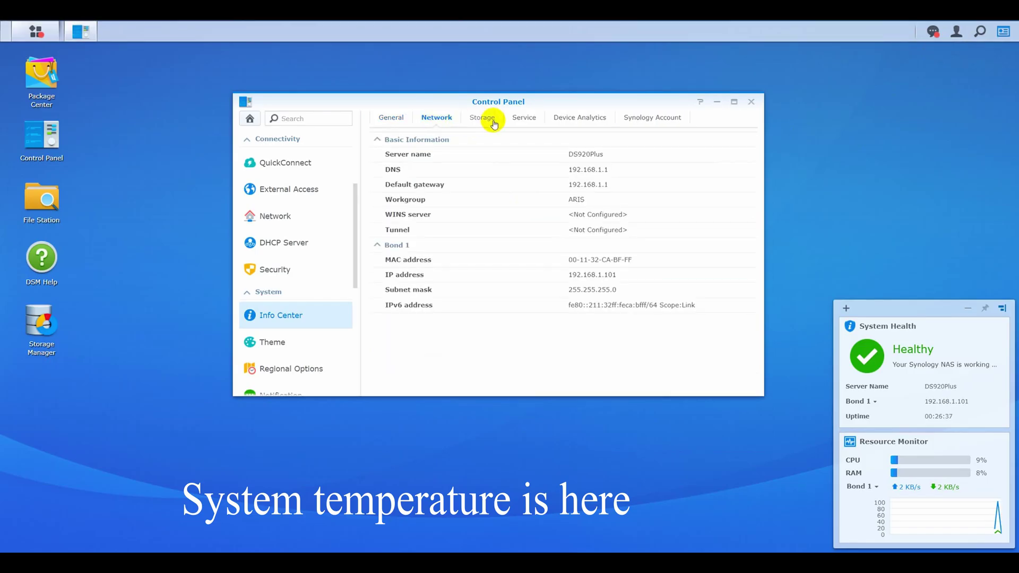
click(493, 122)
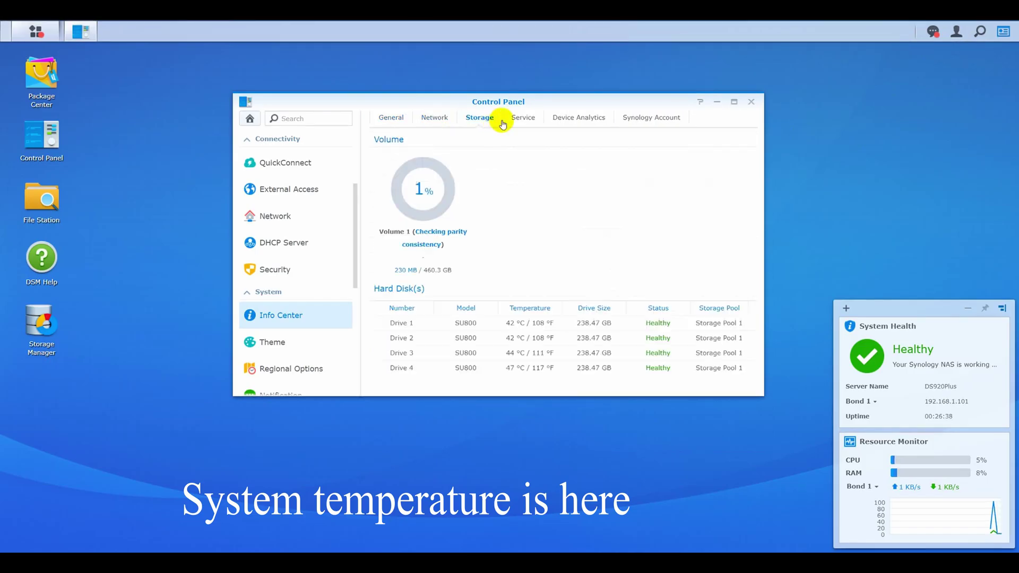
click(528, 123)
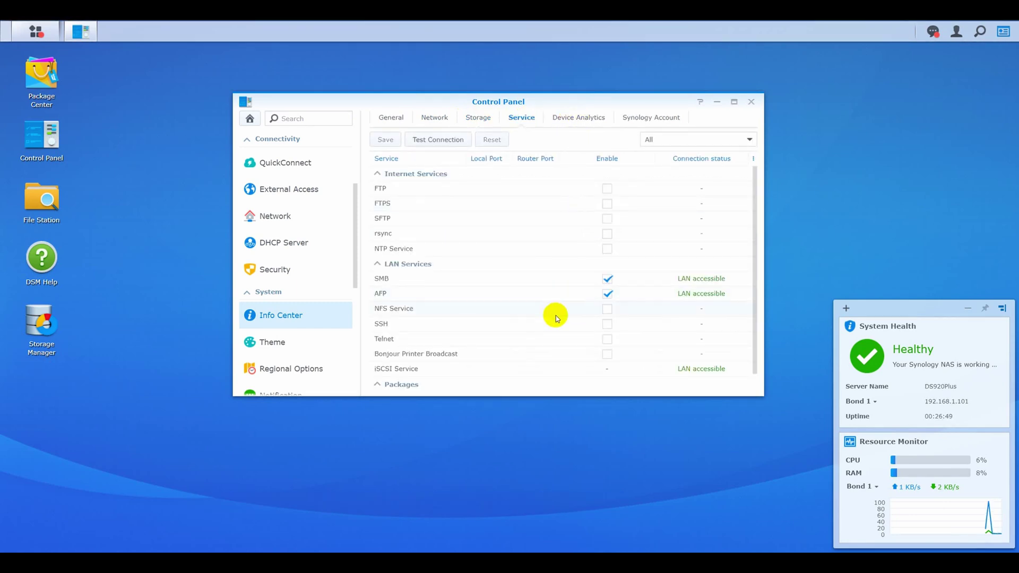
click(592, 117)
click(646, 118)
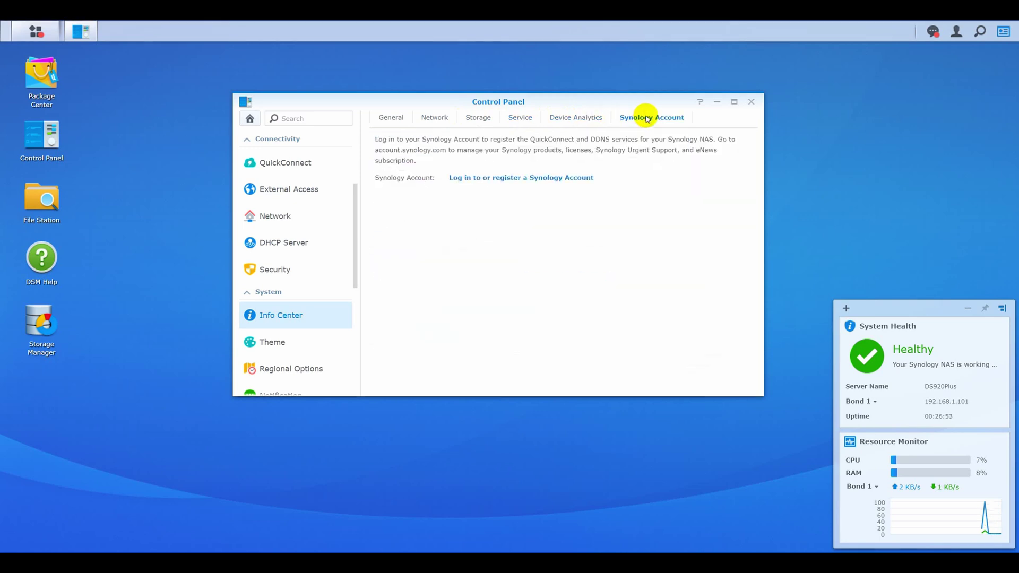
Review the login style options and the preview images of the Light desktop theme
click(272, 341)
scroll(409, 274, down, 2)
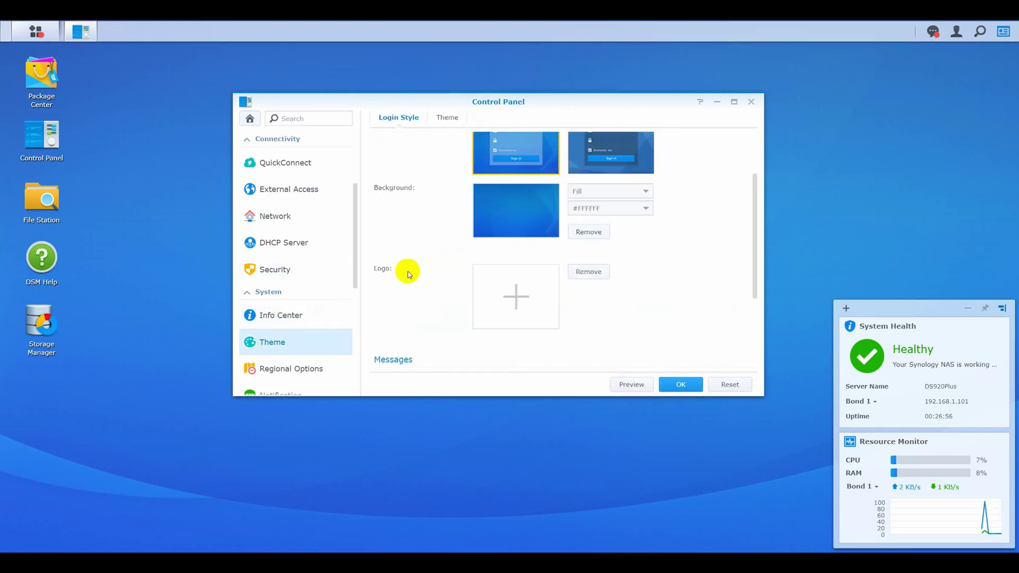
scroll(408, 271, down, 2)
scroll(408, 271, up, 4)
click(446, 118)
scroll(274, 308, down, 2)
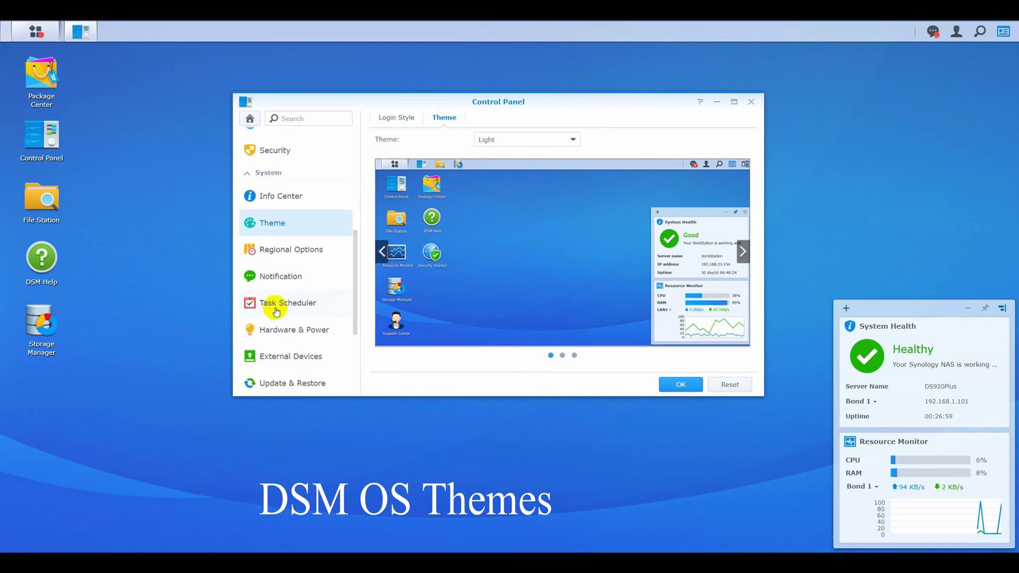
click(564, 356)
click(574, 356)
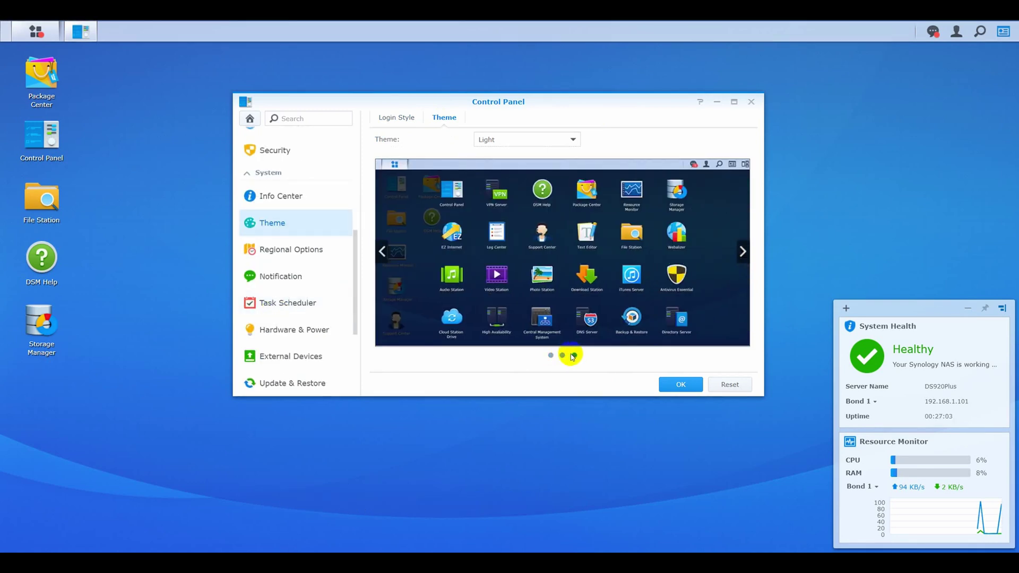
Preview the Dark desktop theme's images and leave for the Regional Options without saving the theme change
click(546, 138)
click(488, 170)
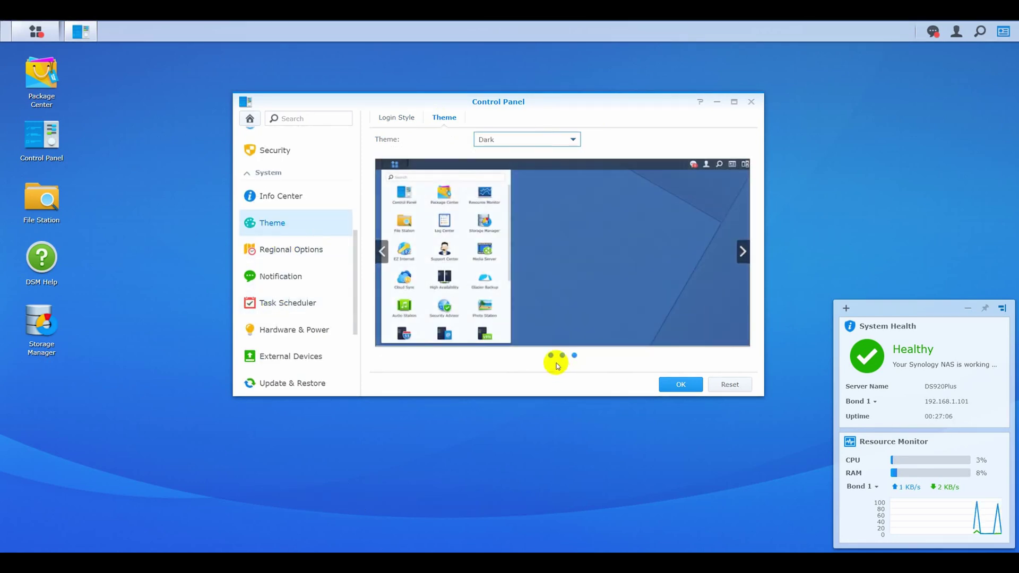
click(551, 356)
click(562, 355)
click(273, 250)
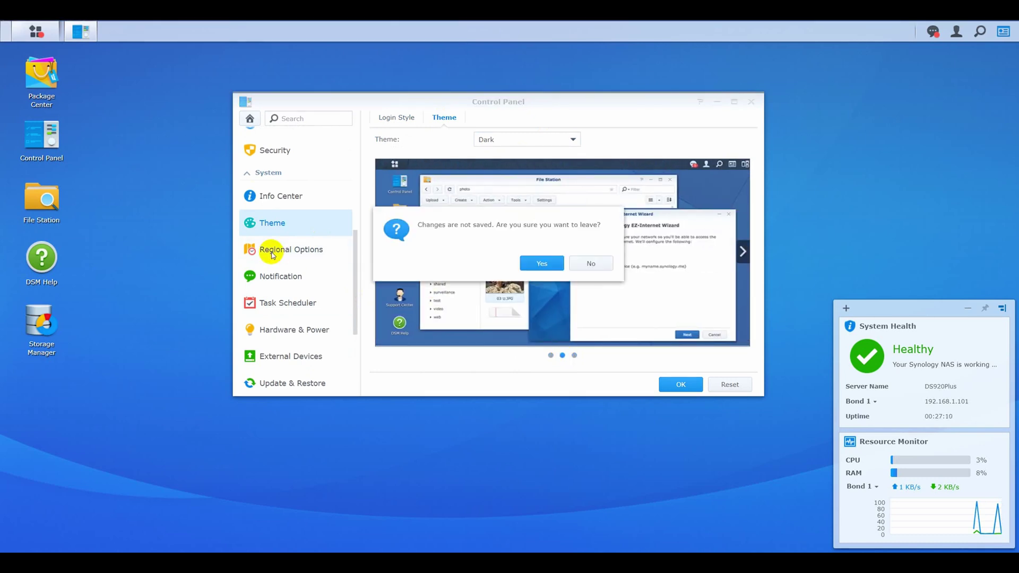
click(542, 262)
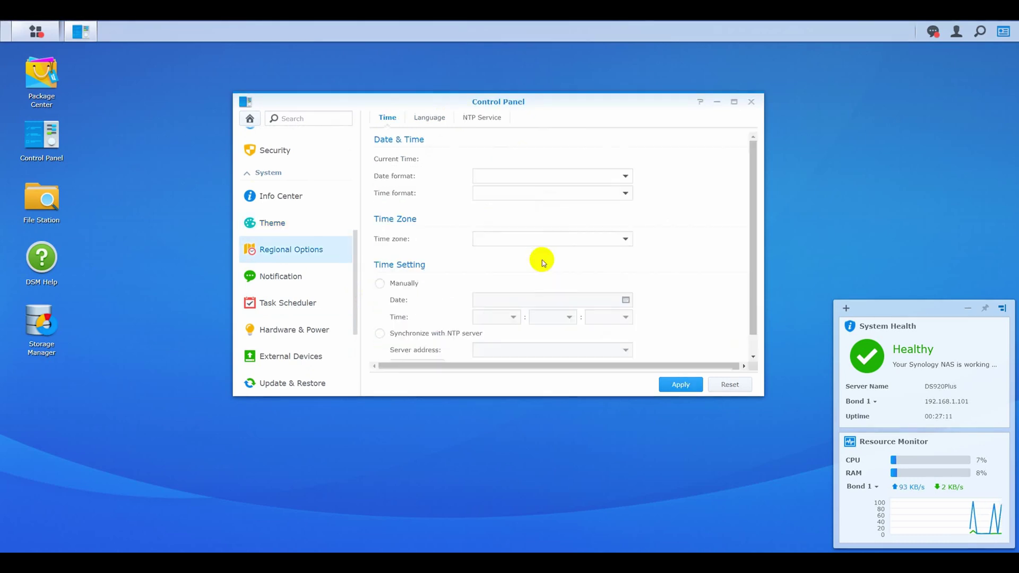
Review the regional language and NTP service settings, followed by the Notification and Task Scheduler pages
click(429, 118)
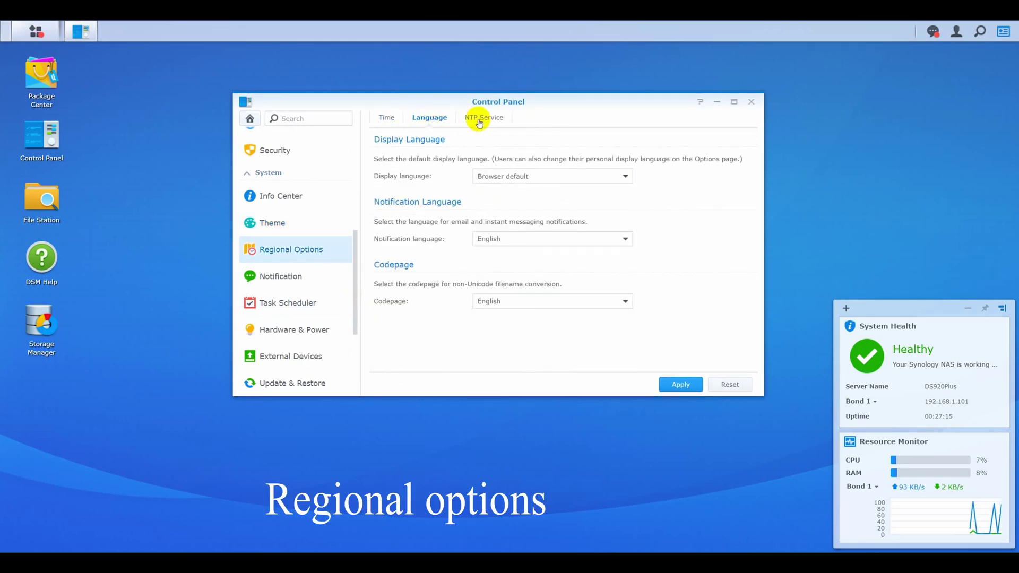
click(477, 117)
click(277, 278)
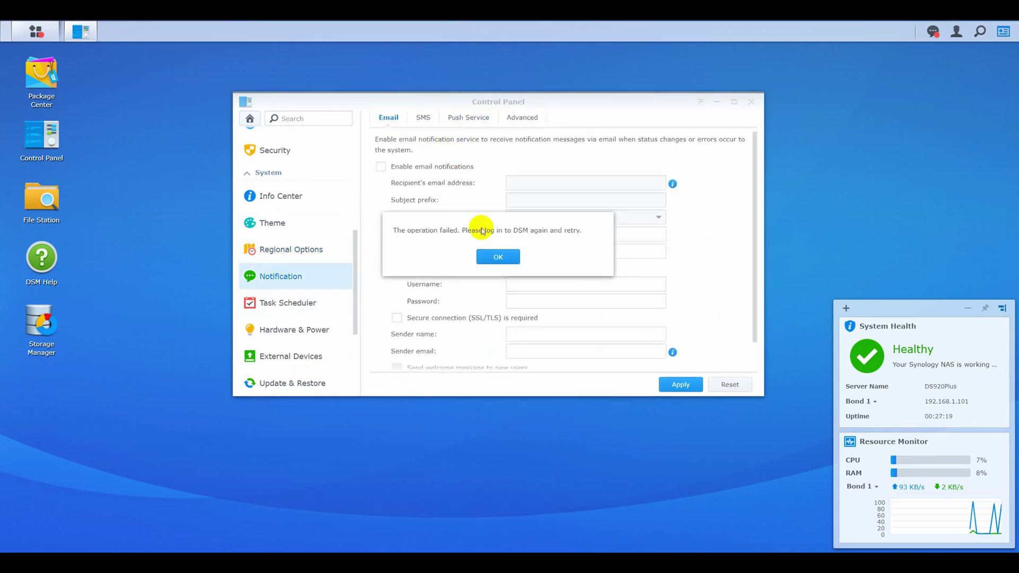
click(513, 259)
click(290, 301)
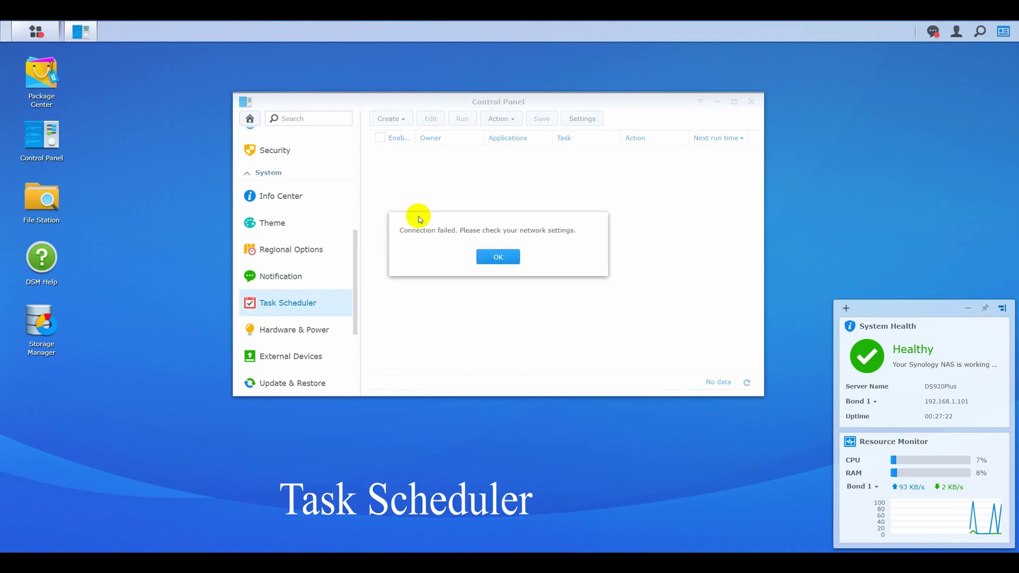
click(498, 258)
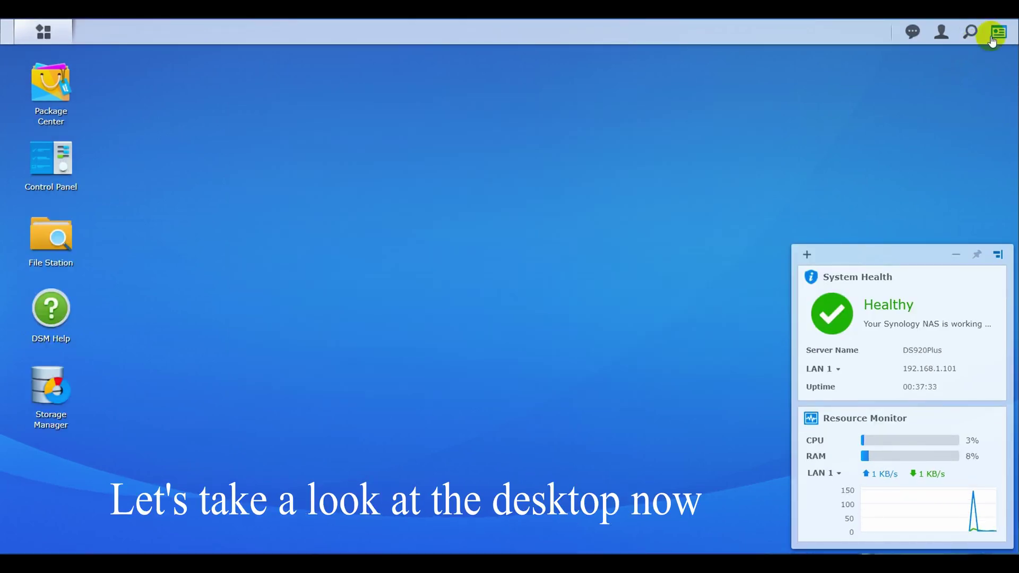
Add the Storage widget to the desktop widget panel and extend the panel upward to fit all three widgets
click(999, 34)
click(998, 34)
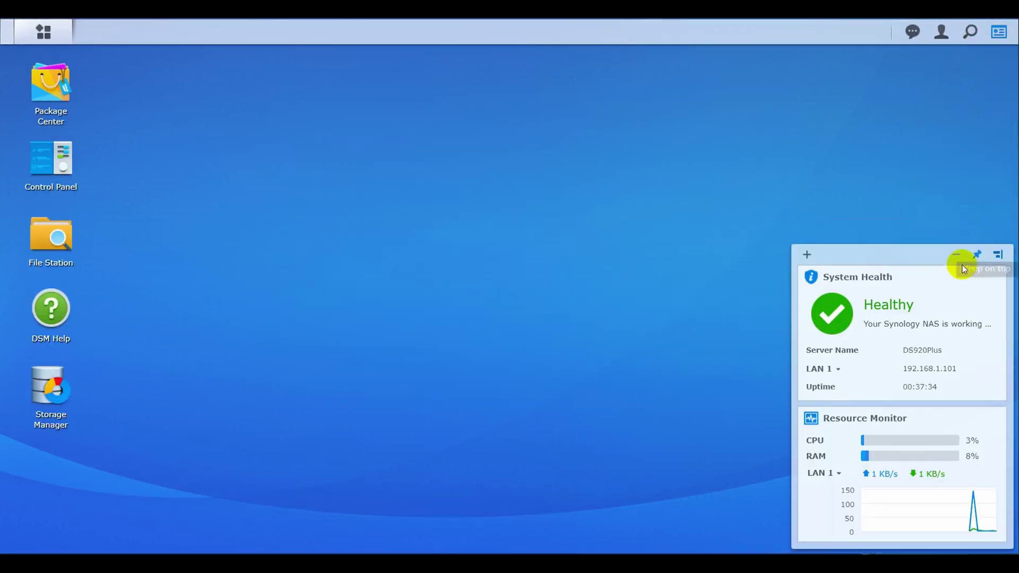
click(806, 256)
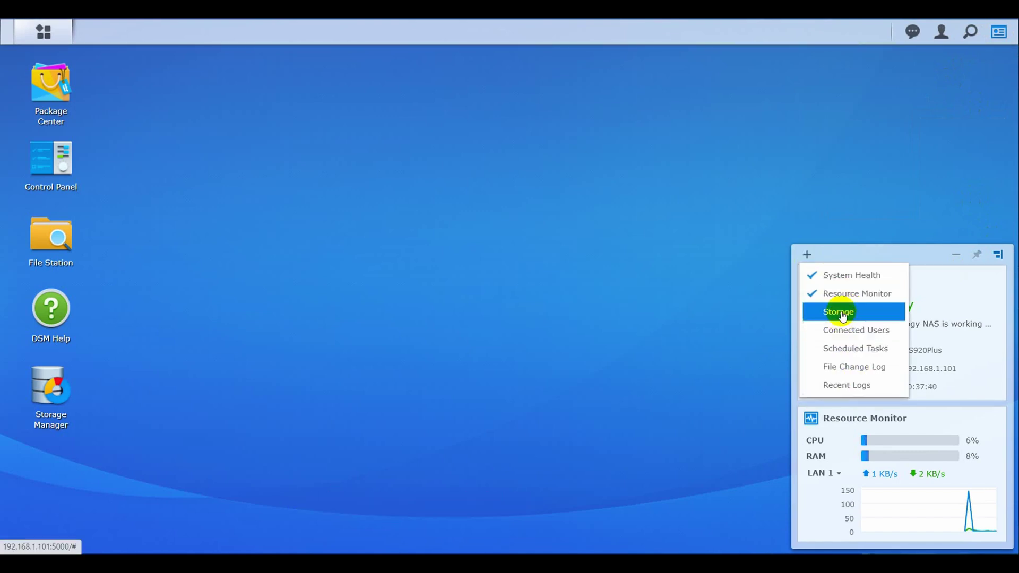
click(882, 209)
drag(896, 246, 905, 150)
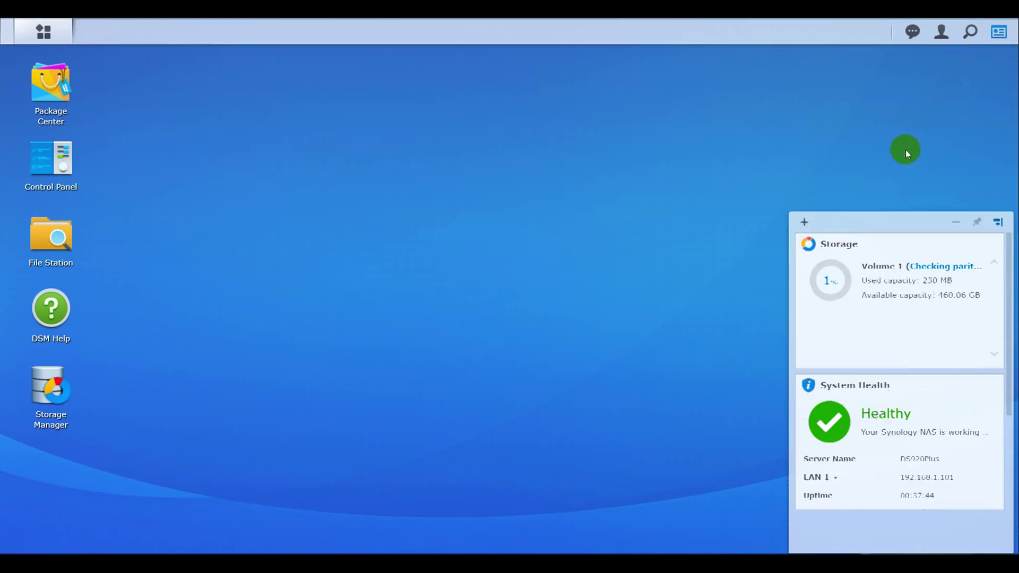
Check the desktop search and review the signed-in user's Personal settings, including the email account and other options
click(968, 33)
click(968, 33)
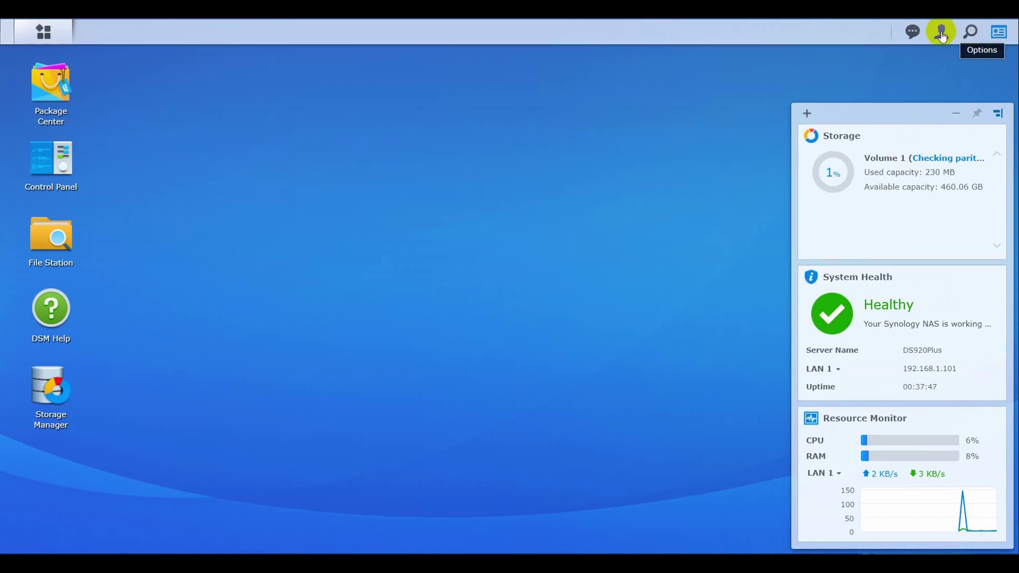
click(941, 34)
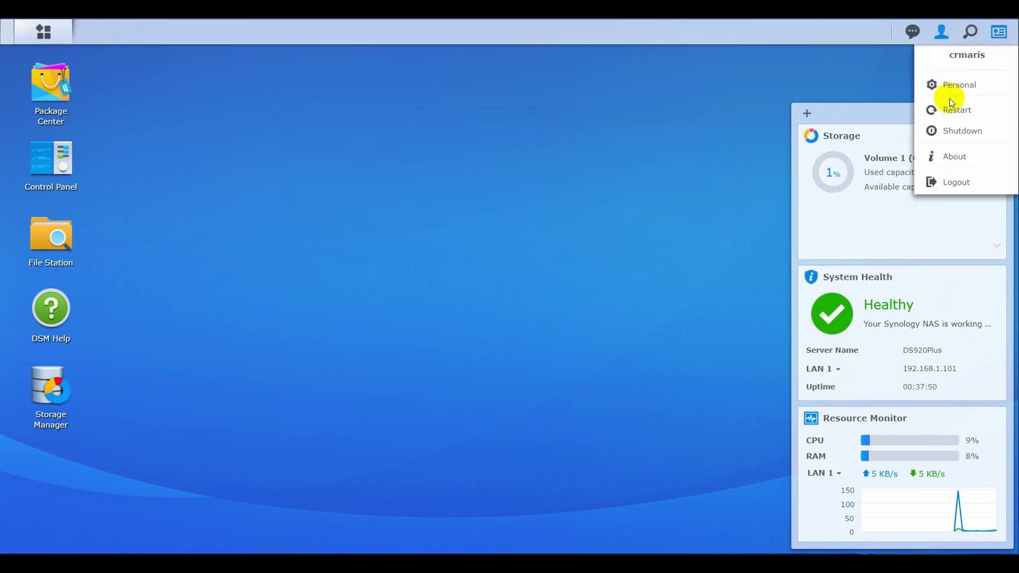
click(957, 87)
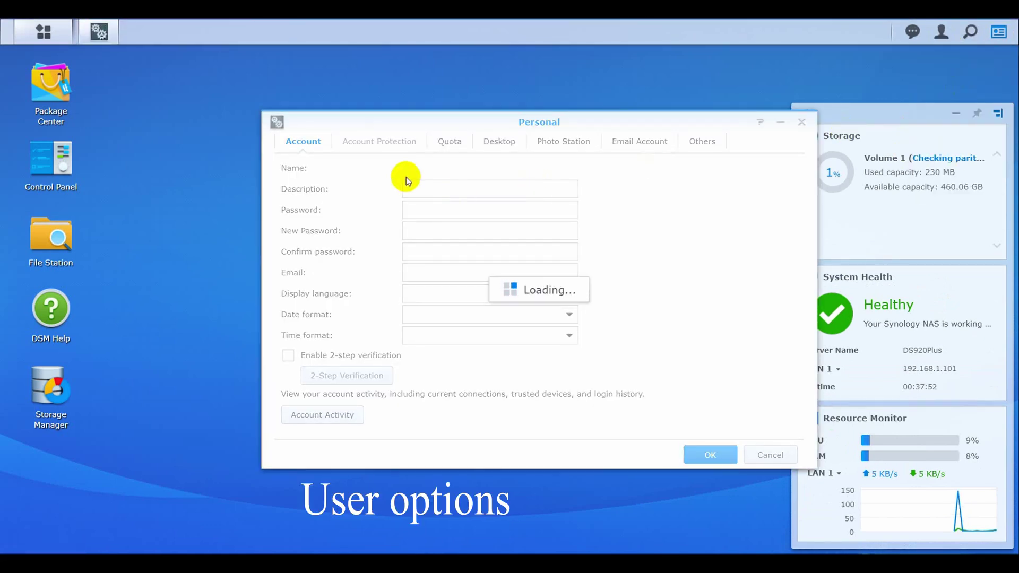
click(370, 141)
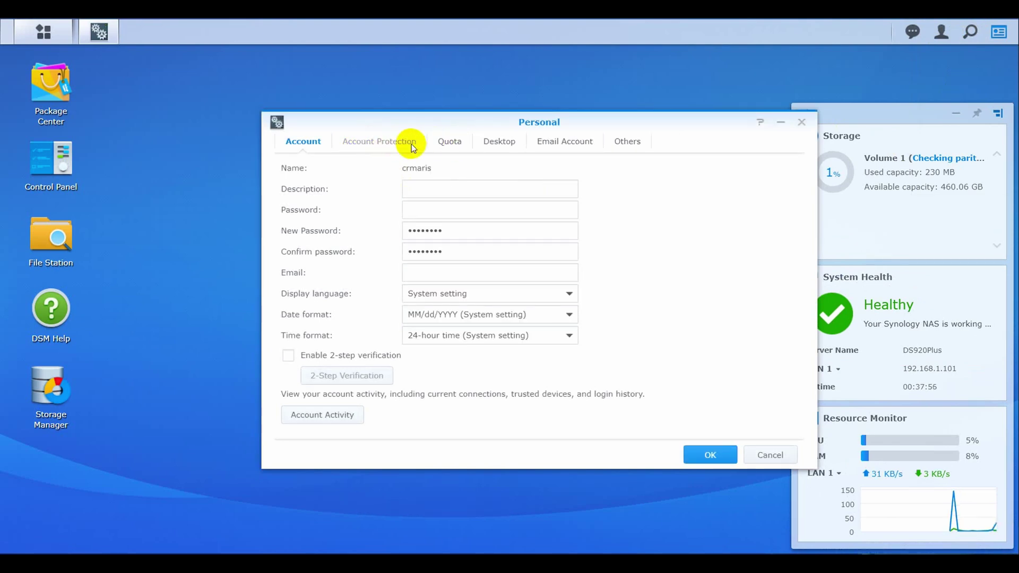
click(476, 142)
click(468, 142)
click(563, 141)
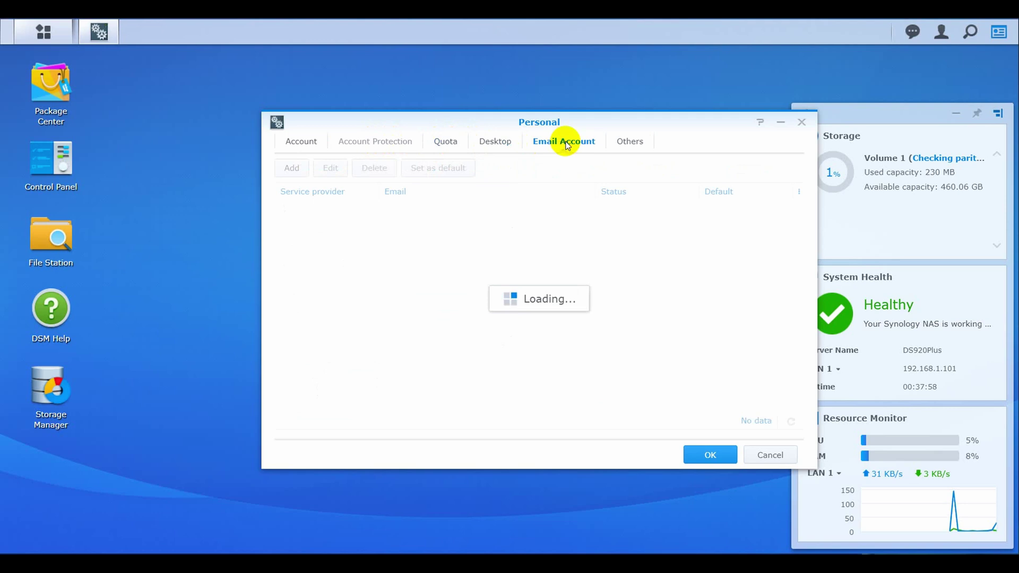
click(633, 146)
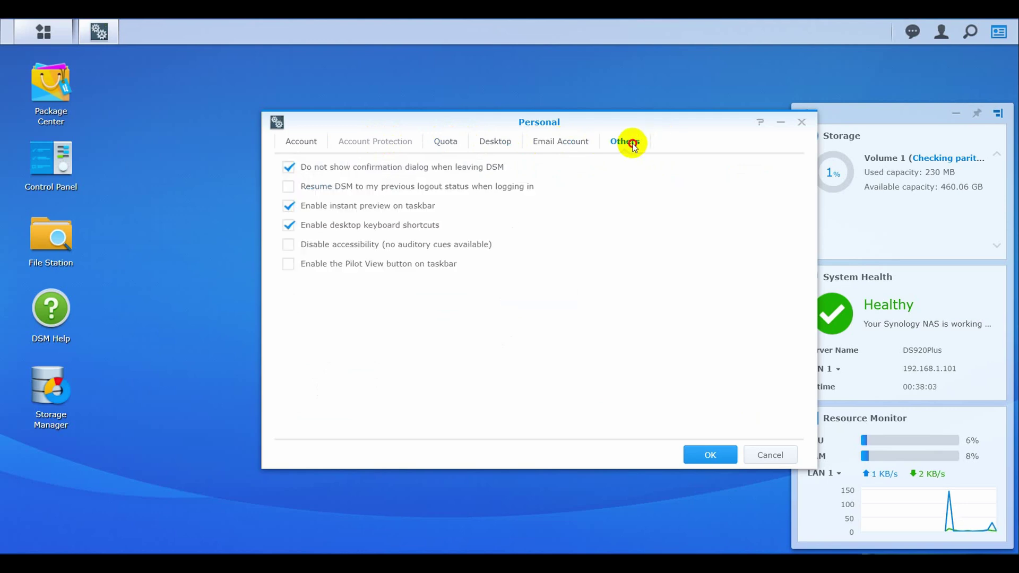
click(805, 124)
View the system notifications and inspect File Station's folder creation options, closing File Station when done
click(914, 33)
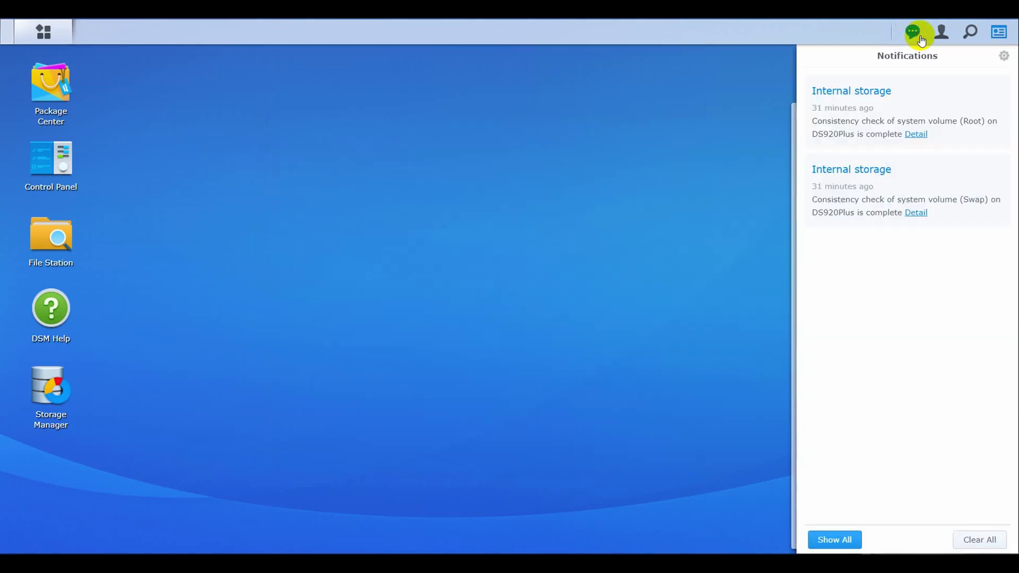
click(920, 38)
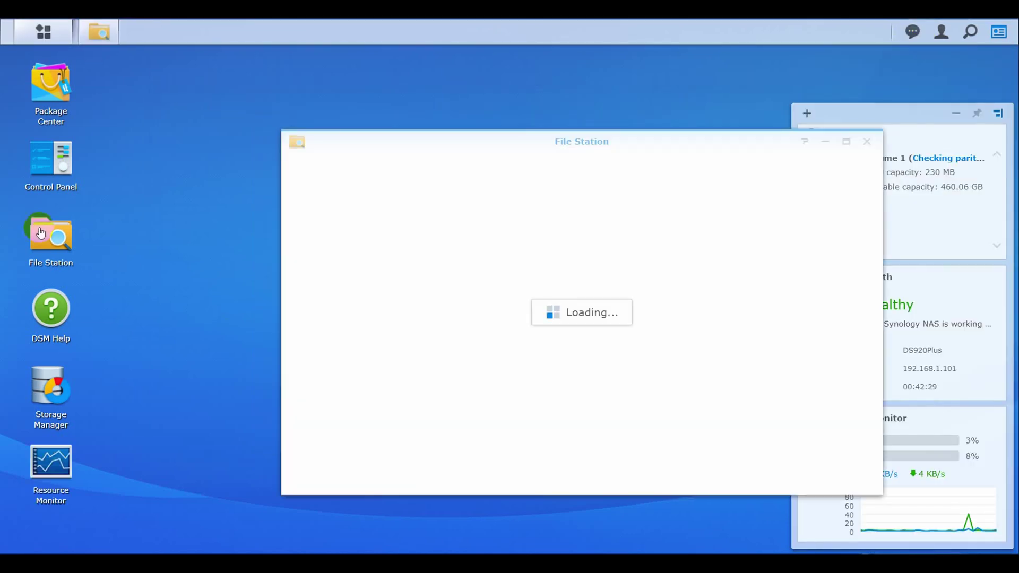
drag(716, 140, 571, 84)
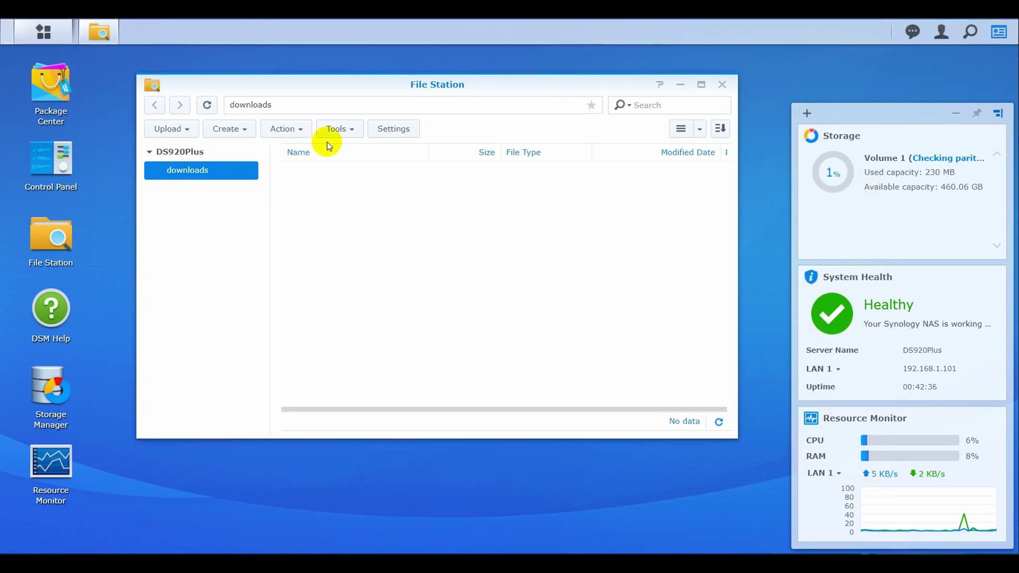
click(250, 132)
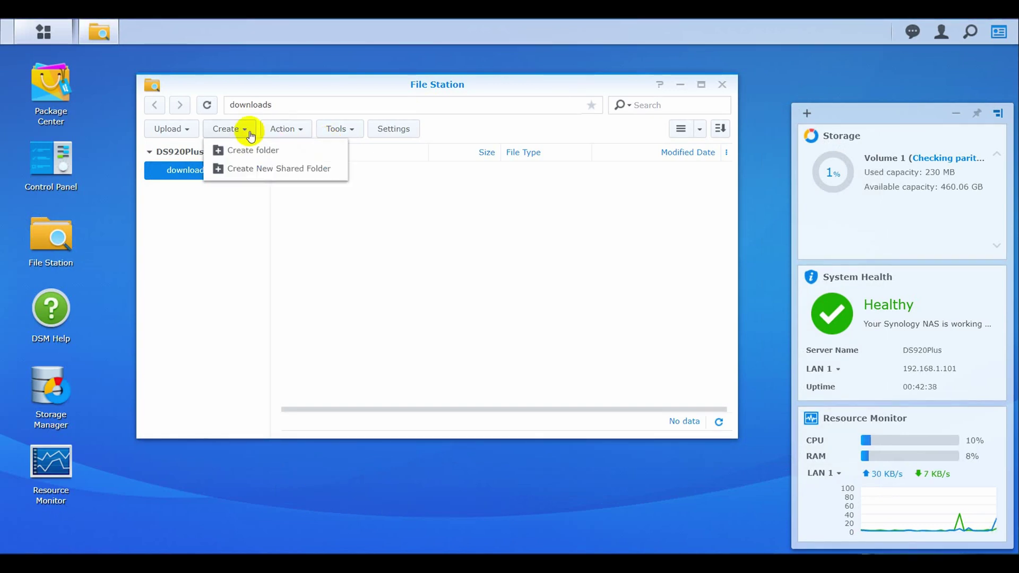
click(721, 84)
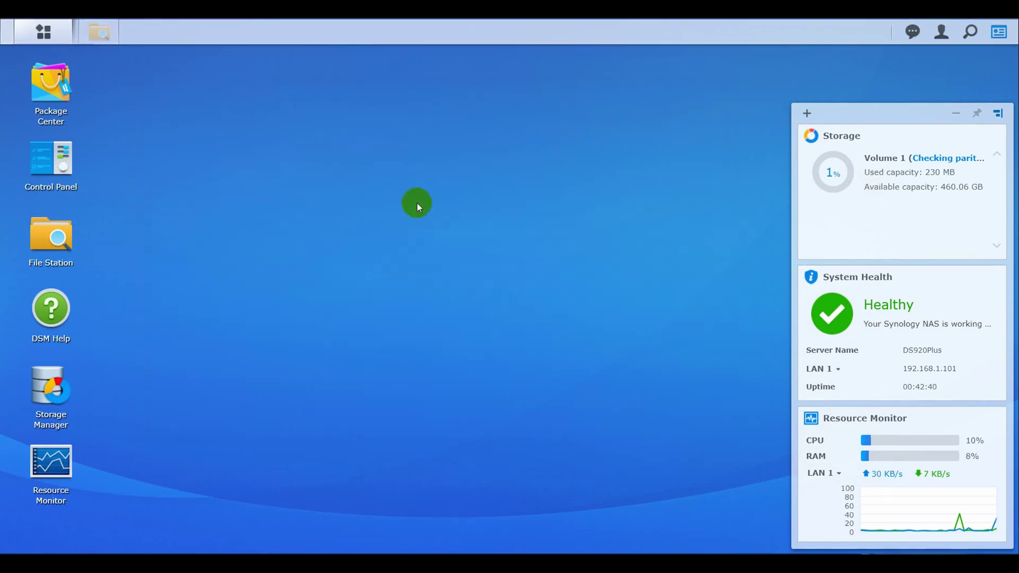
Review the Get Started With DSM topics in DSM Help, expanding Store files to Synology NAS, and close the help
click(51, 311)
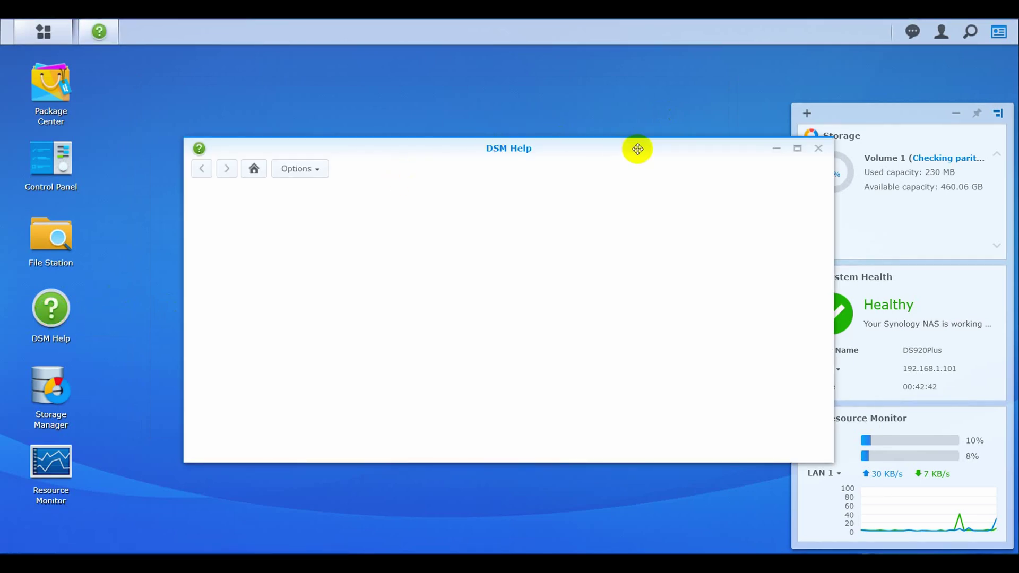
drag(637, 149, 592, 106)
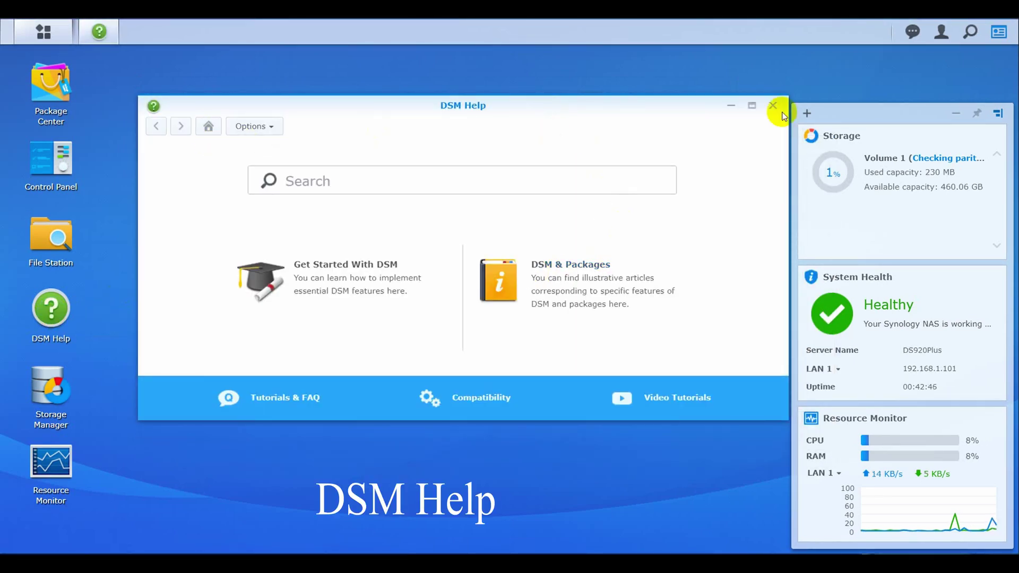
click(348, 265)
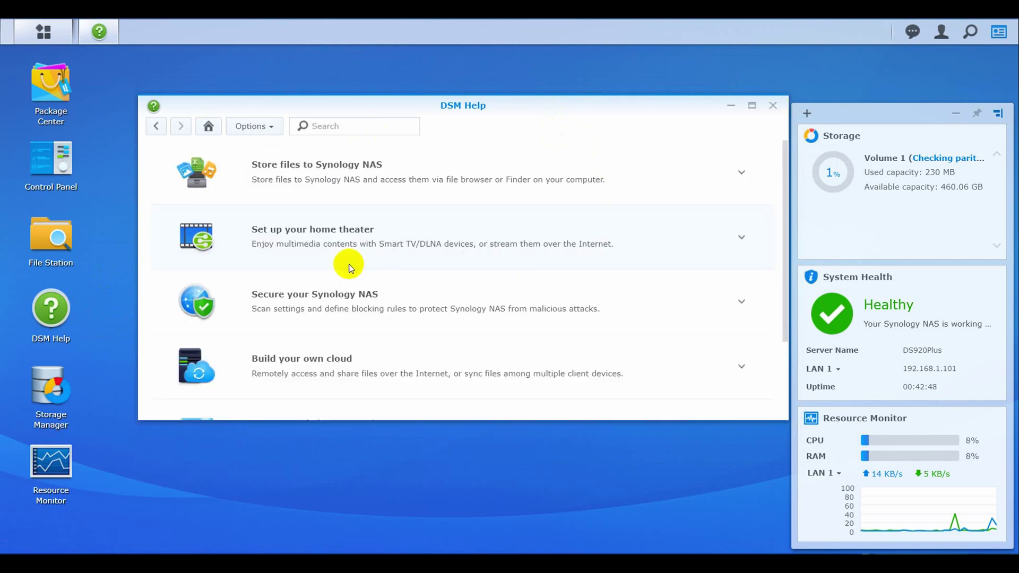
click(741, 174)
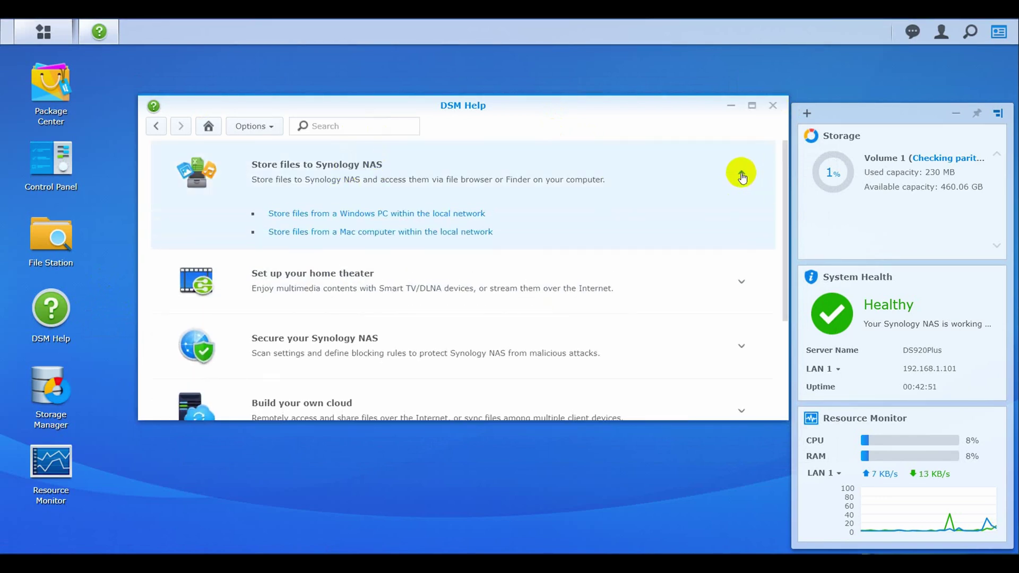
click(772, 105)
Open Resource Monitor and examine the CPU, memory, network, volume and iSCSI performance charts
click(58, 459)
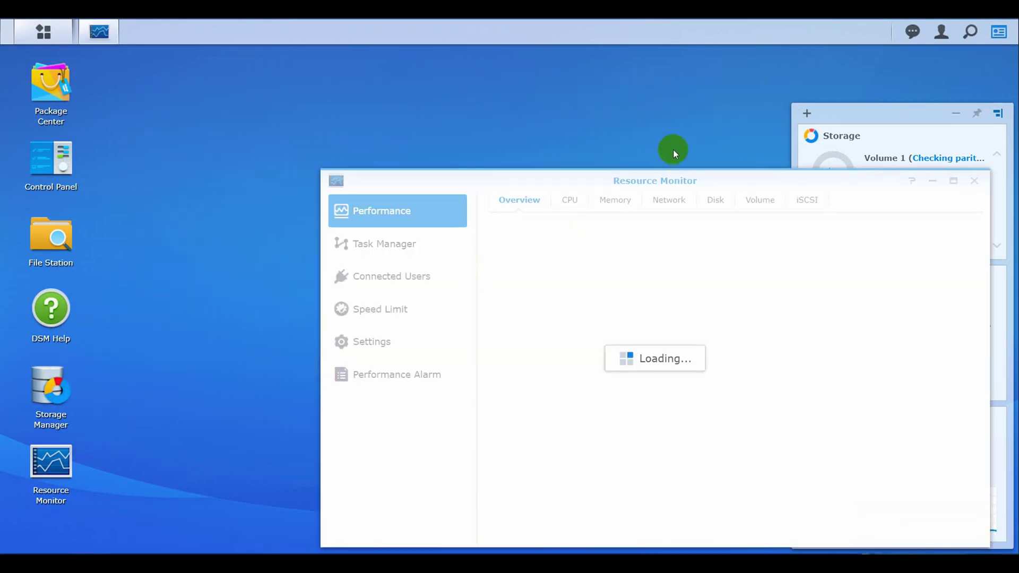
drag(682, 178, 537, 99)
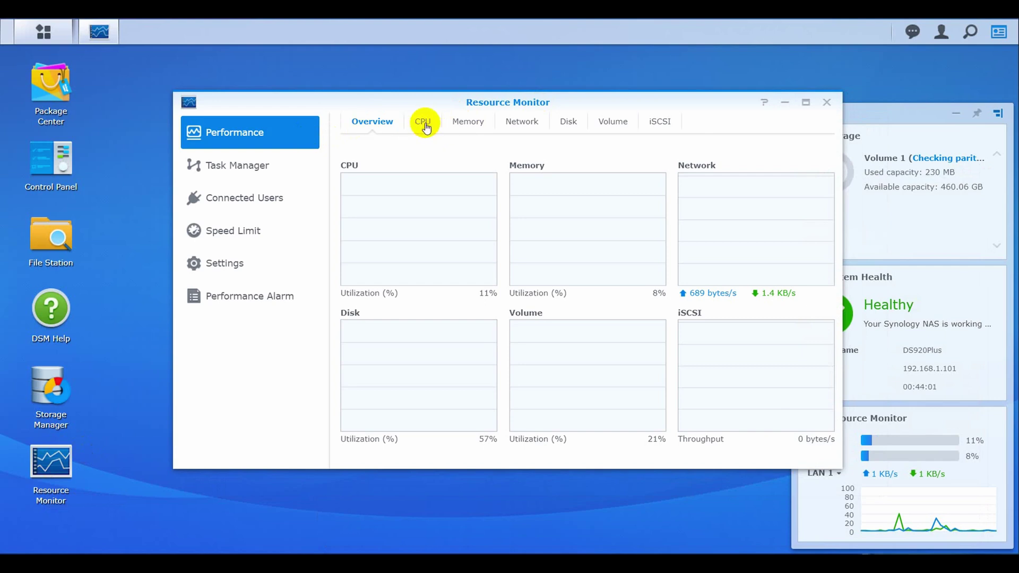
click(424, 126)
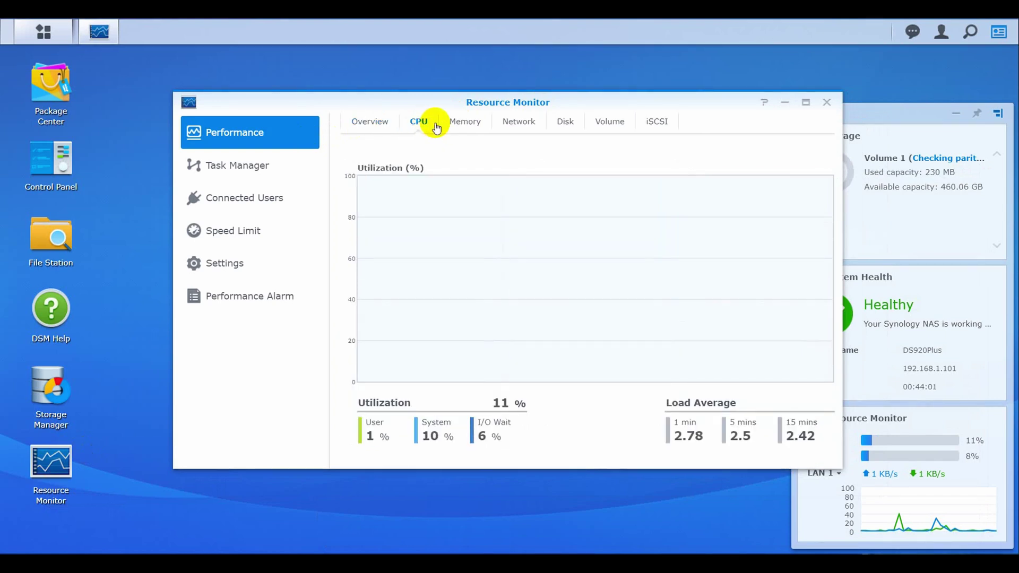
click(478, 123)
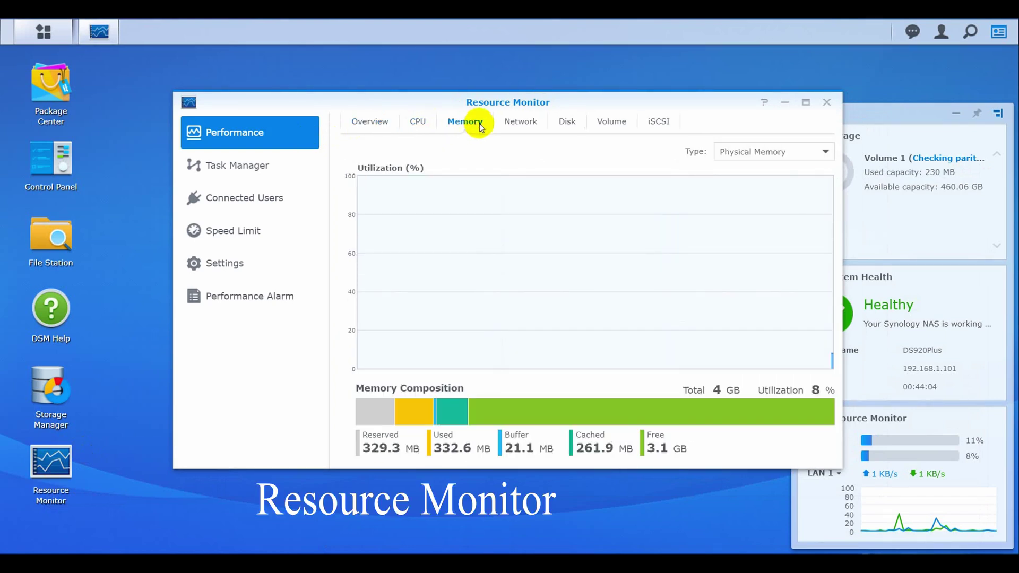
click(521, 123)
click(592, 128)
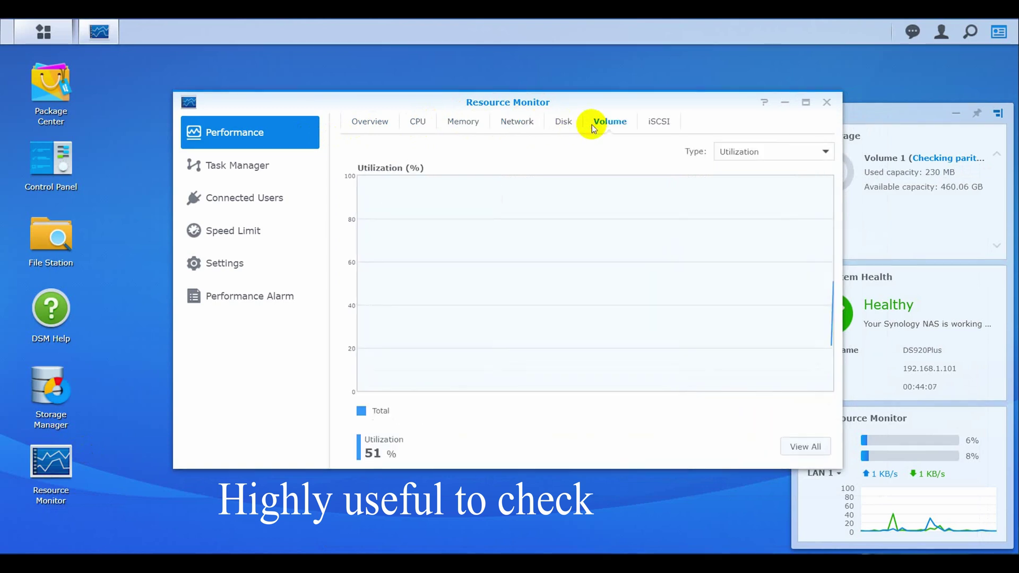
click(660, 124)
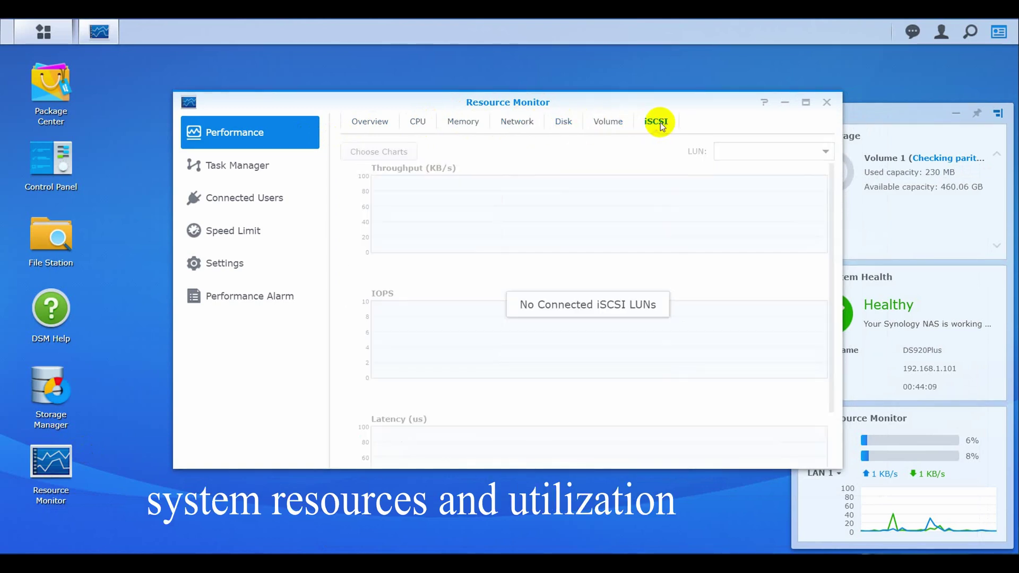
View the volume performance charts by IOPS and Transfer Rate, returning to the performance overview
click(610, 123)
click(806, 154)
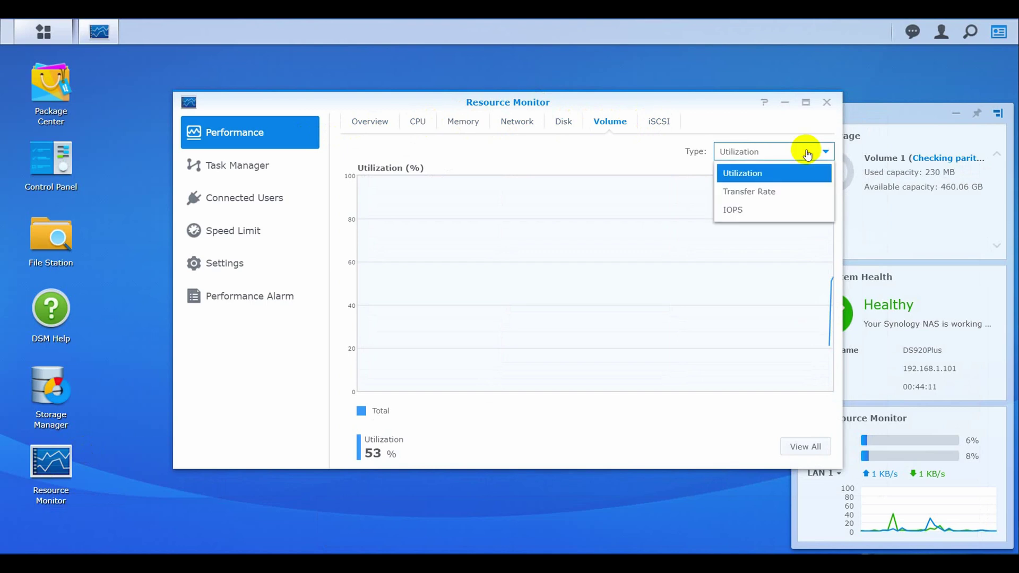
click(754, 209)
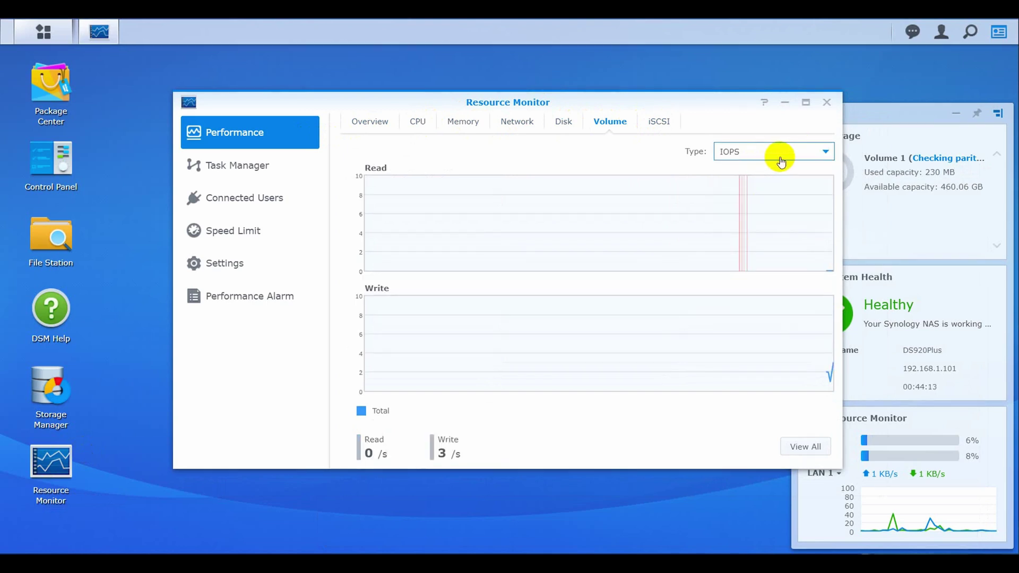
click(817, 151)
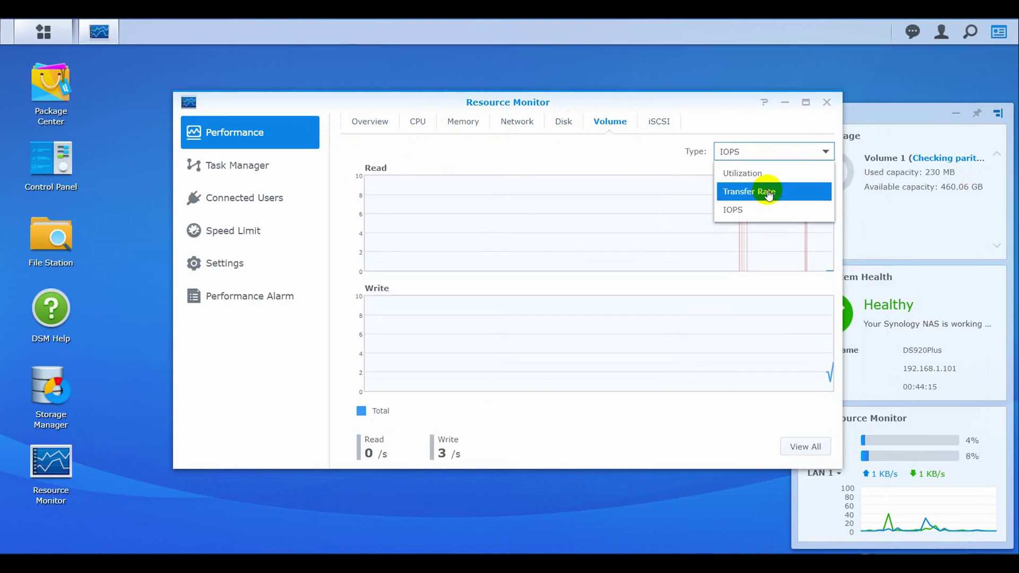
click(768, 192)
click(369, 130)
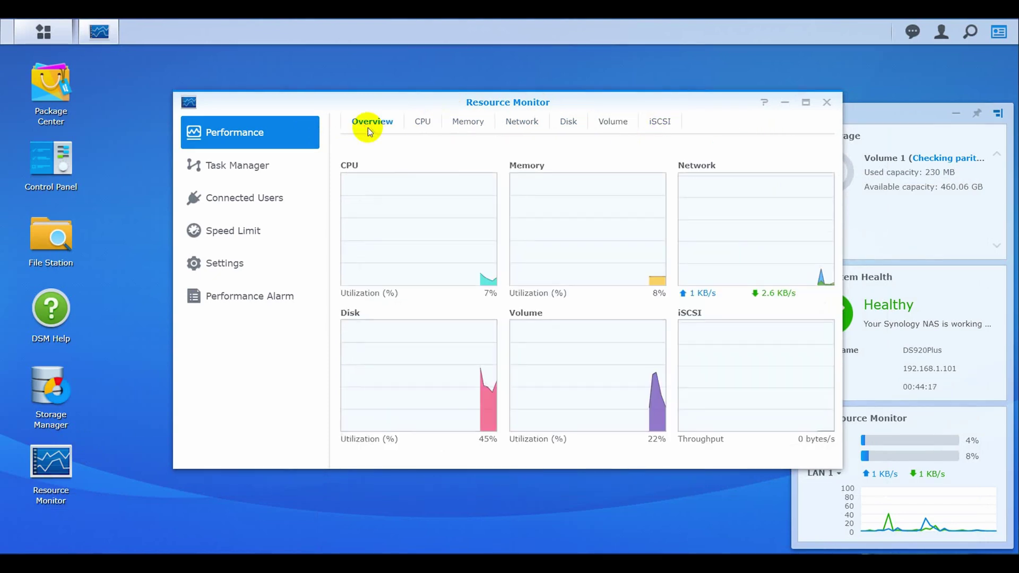
Review Resource Monitor's running services and processes, connected users, speed limits, settings and performance alarms, closing the monitor when done
click(237, 166)
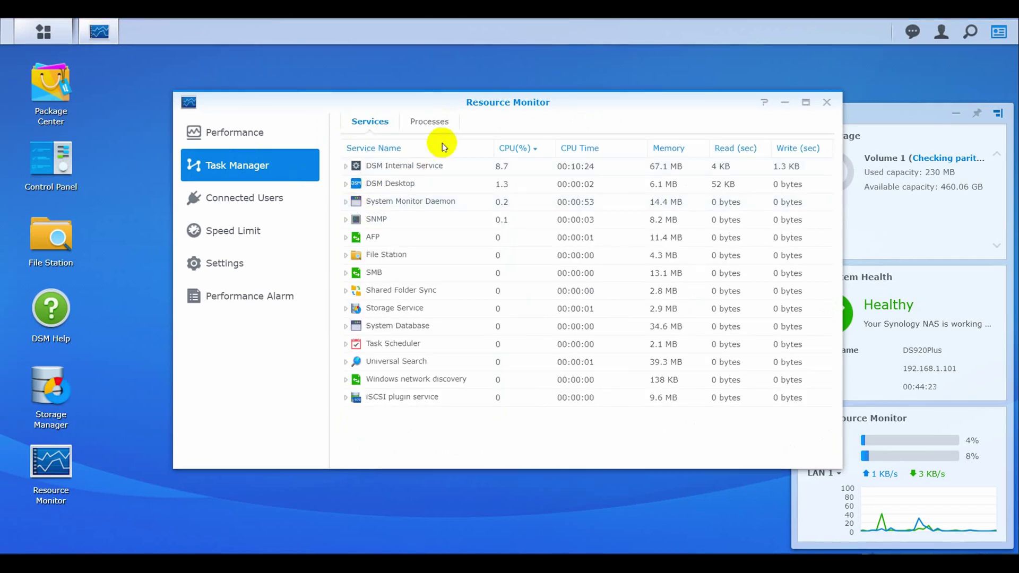
click(430, 119)
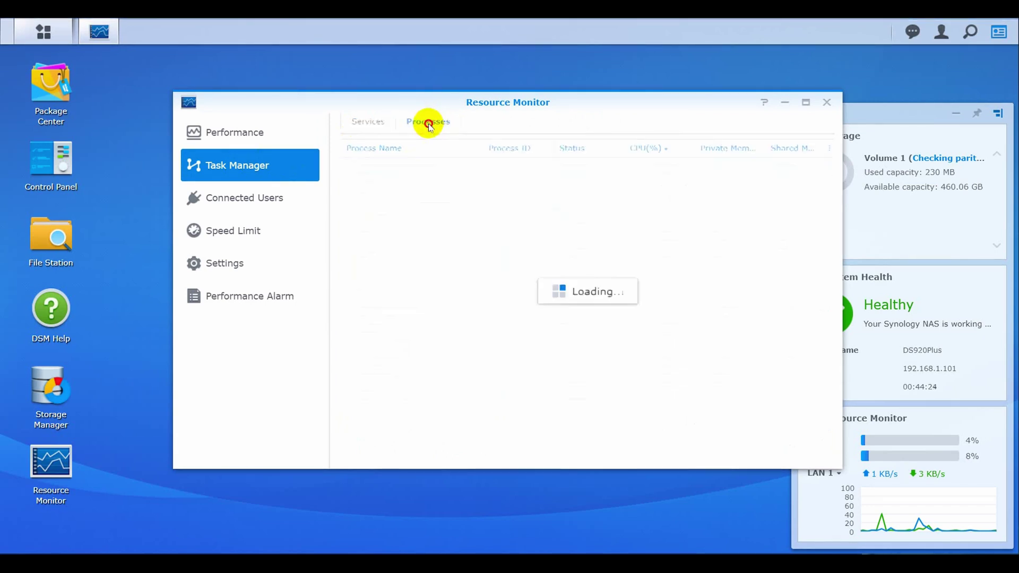
click(369, 124)
click(235, 201)
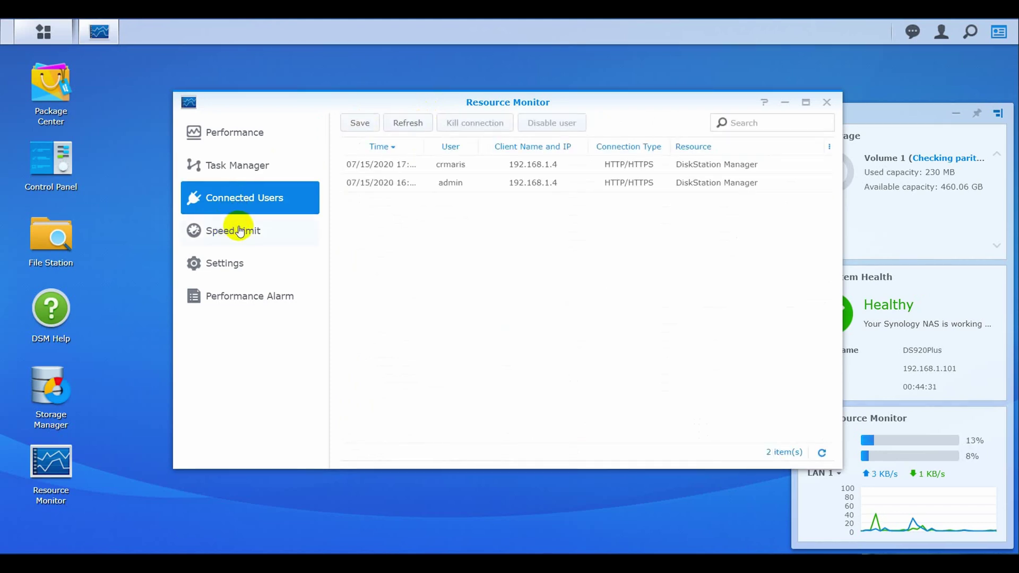
click(239, 230)
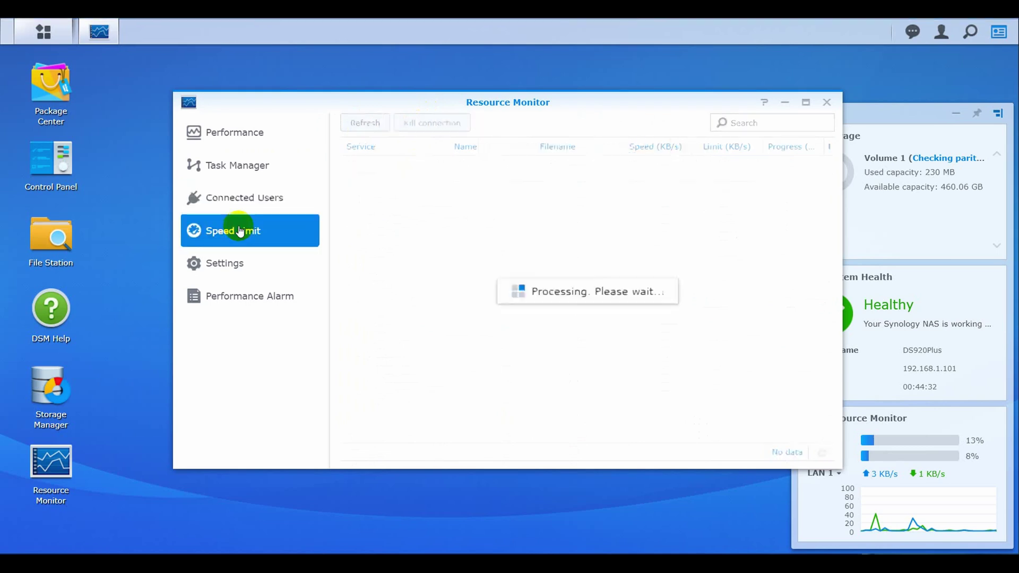
click(225, 269)
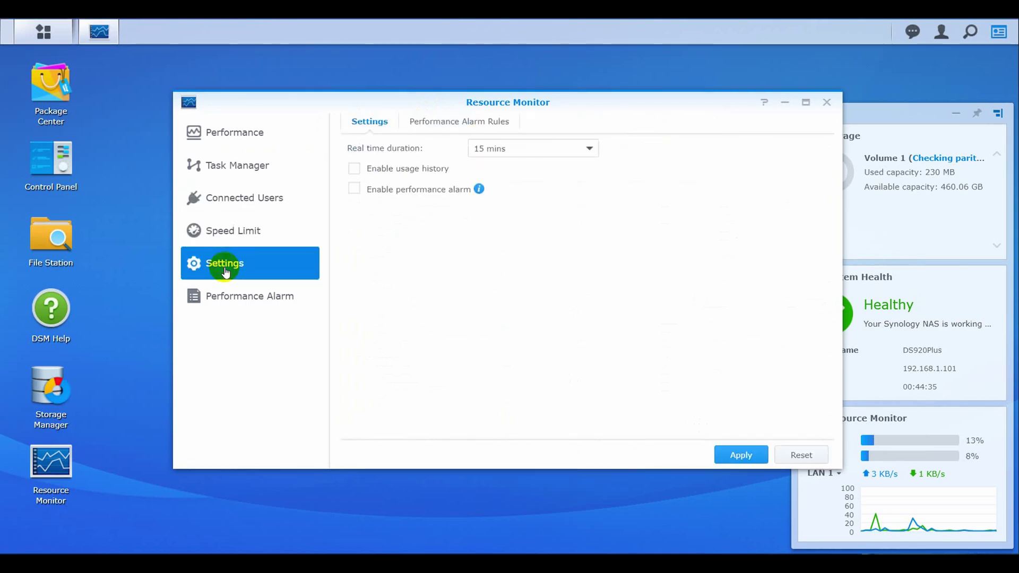
click(238, 294)
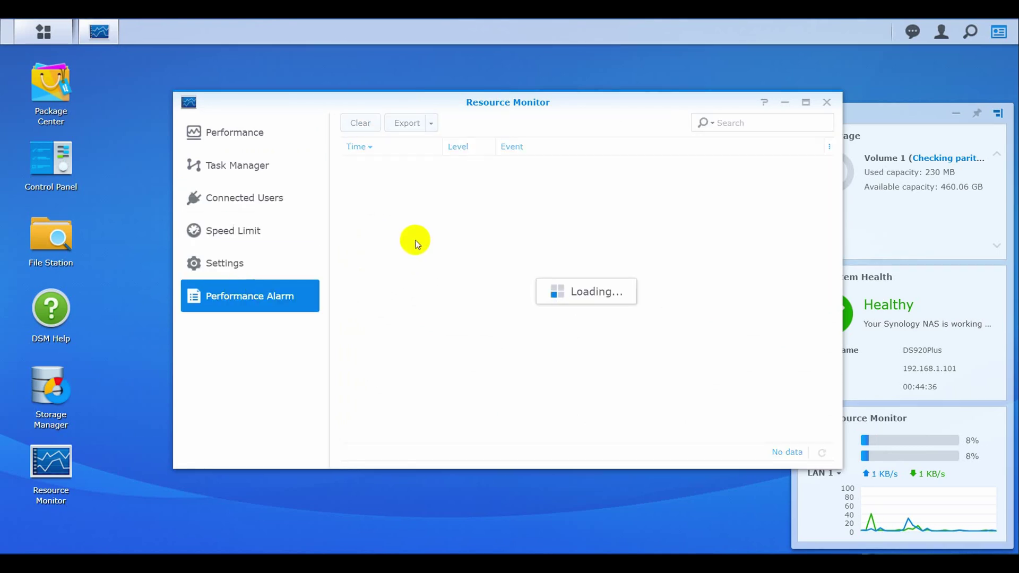
click(826, 104)
Open Log Center, permanently dismiss the Advanced Functions message and move the window clear of the desktop widgets
click(44, 32)
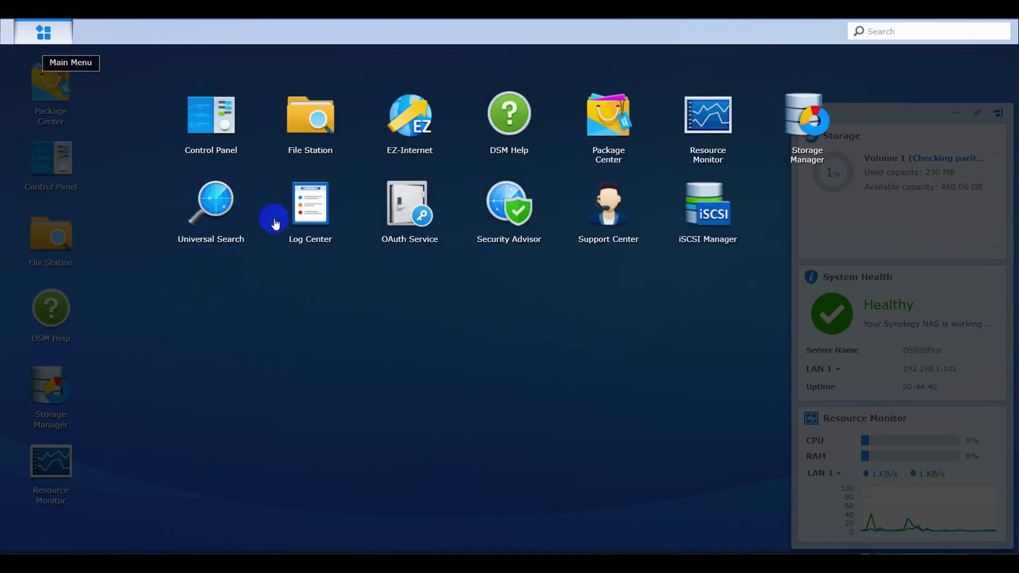
click(316, 208)
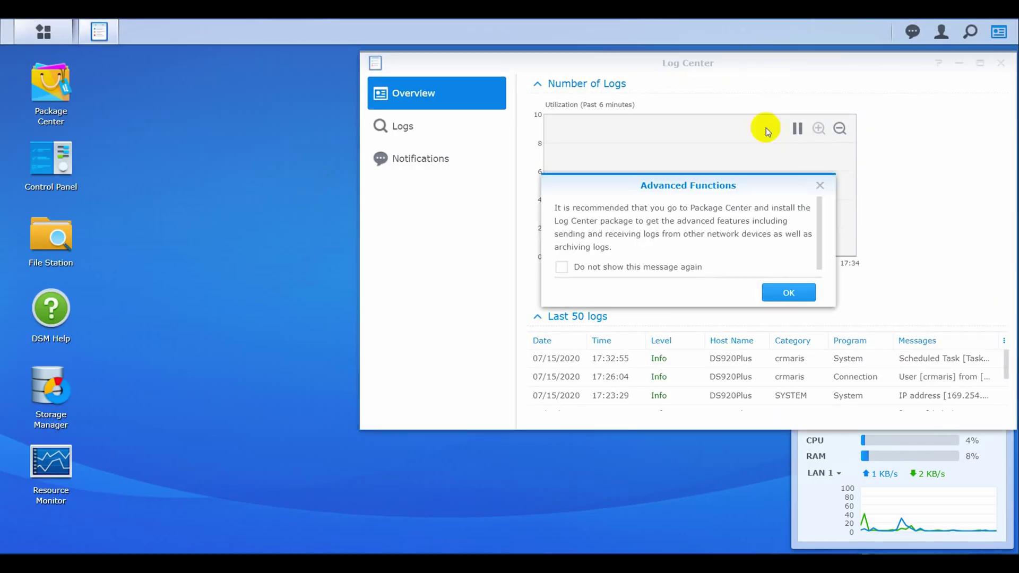
click(561, 267)
click(788, 293)
drag(876, 58, 659, 55)
Examine the detailed system logs filtered by Drives, File Transfer and Connection, finishing with the General category
click(190, 139)
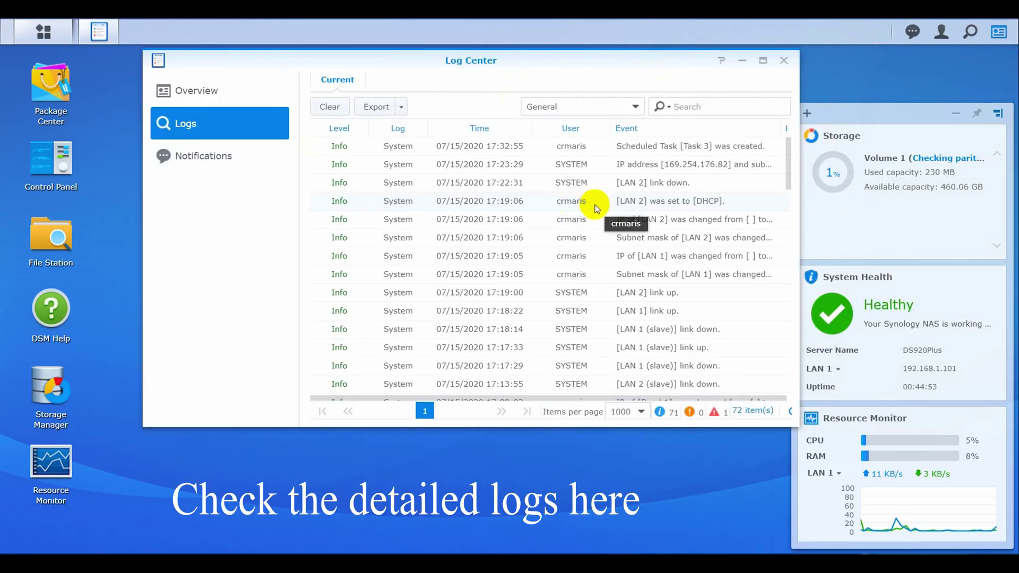
click(636, 106)
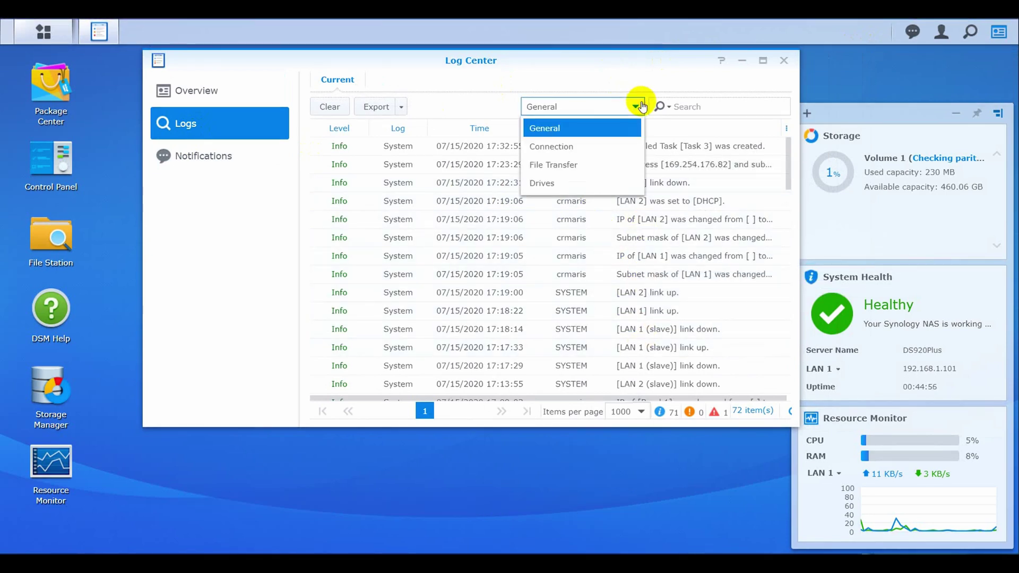
click(570, 186)
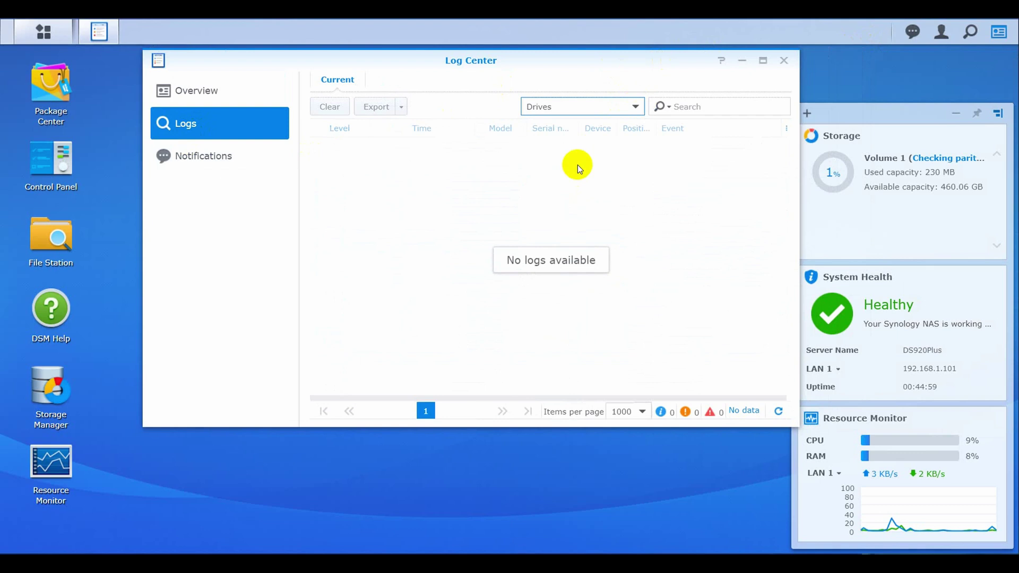
click(610, 106)
click(568, 166)
click(597, 108)
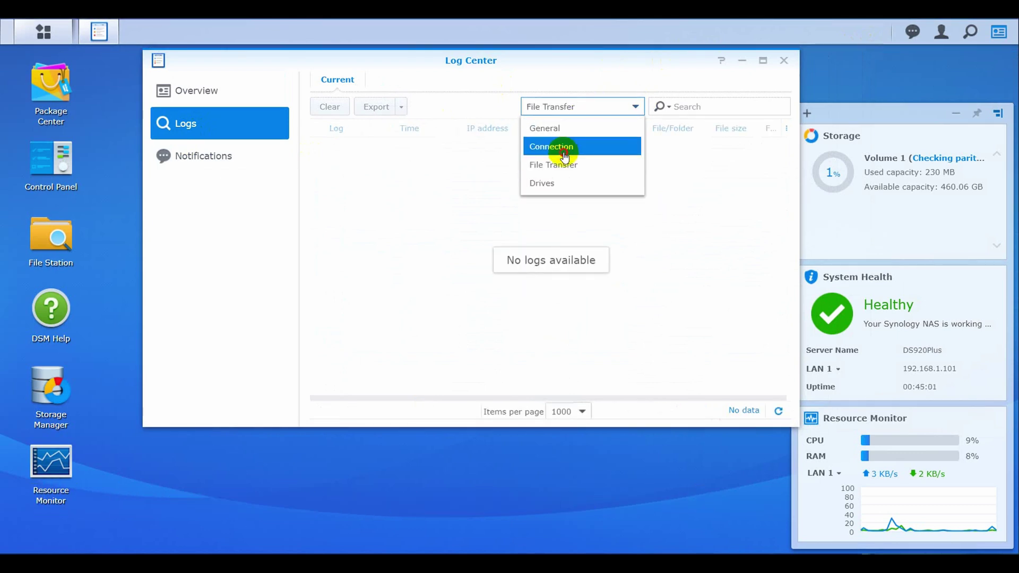
click(557, 148)
click(587, 107)
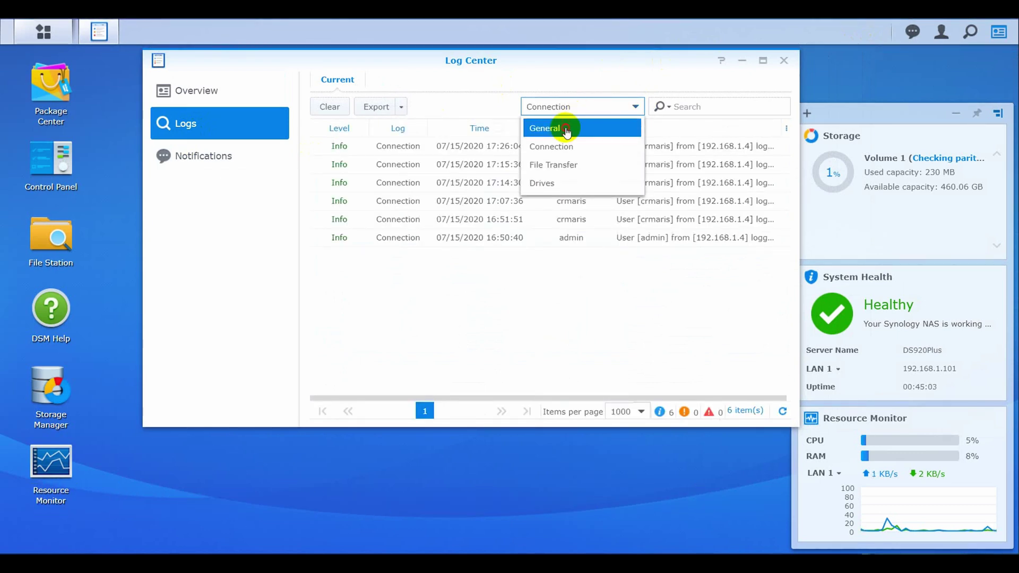
click(564, 128)
Check Log Center's notification rules and log overview, closing Log Center when done
click(196, 159)
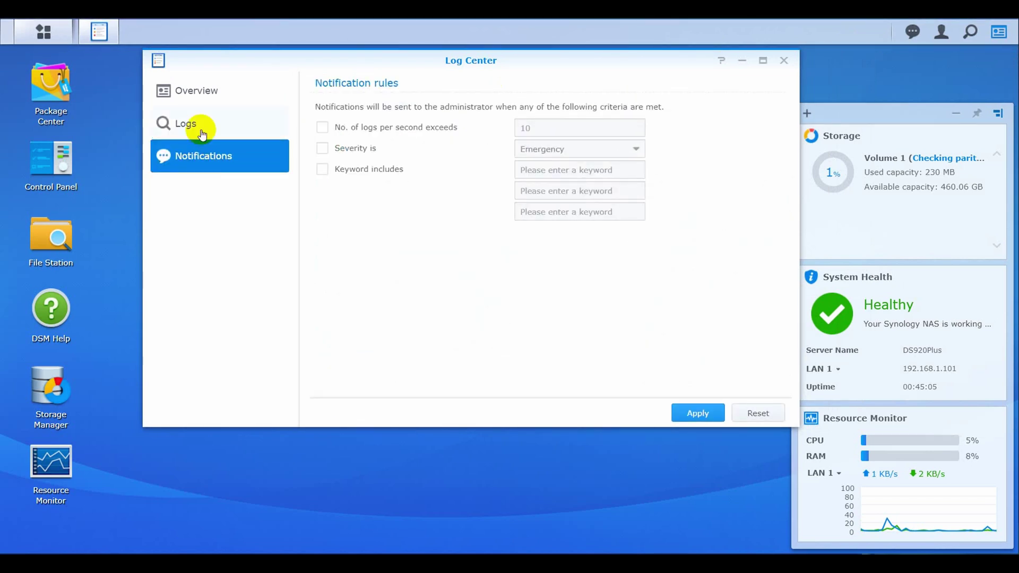
click(211, 91)
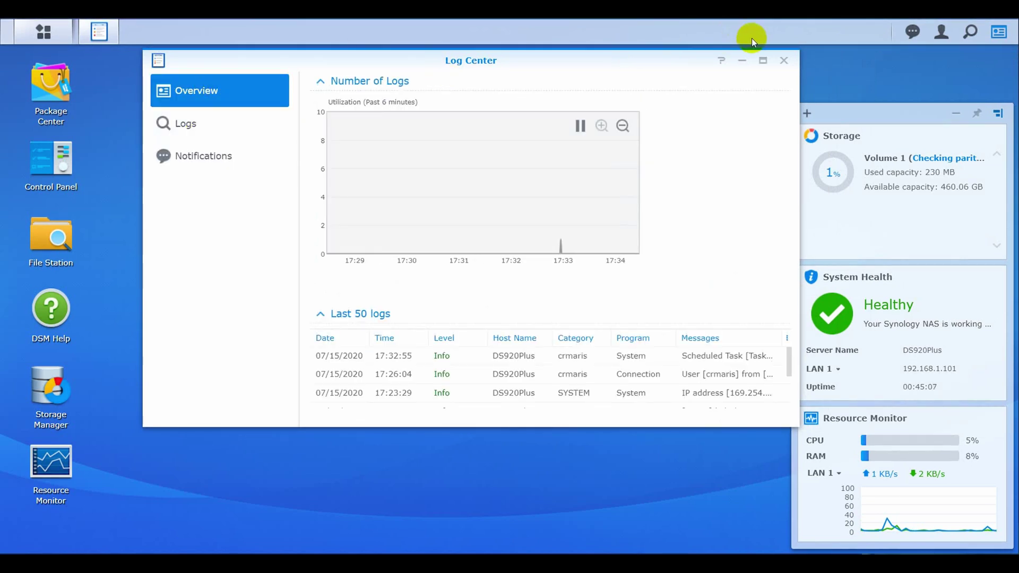
click(783, 60)
Open Support Center and review its Support Services options for remote access, system log tools and log generation
click(47, 33)
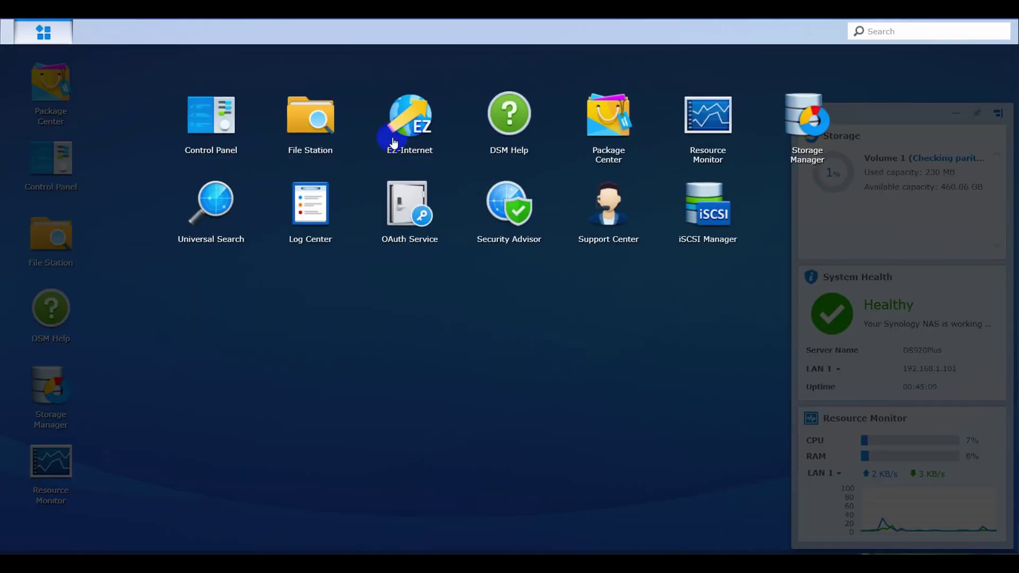
click(626, 214)
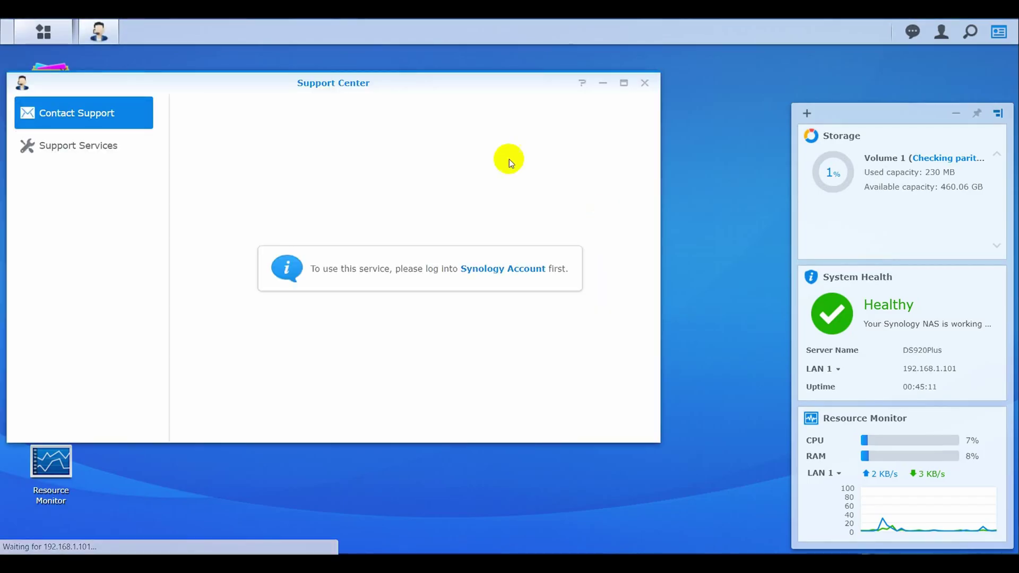
drag(402, 87, 579, 77)
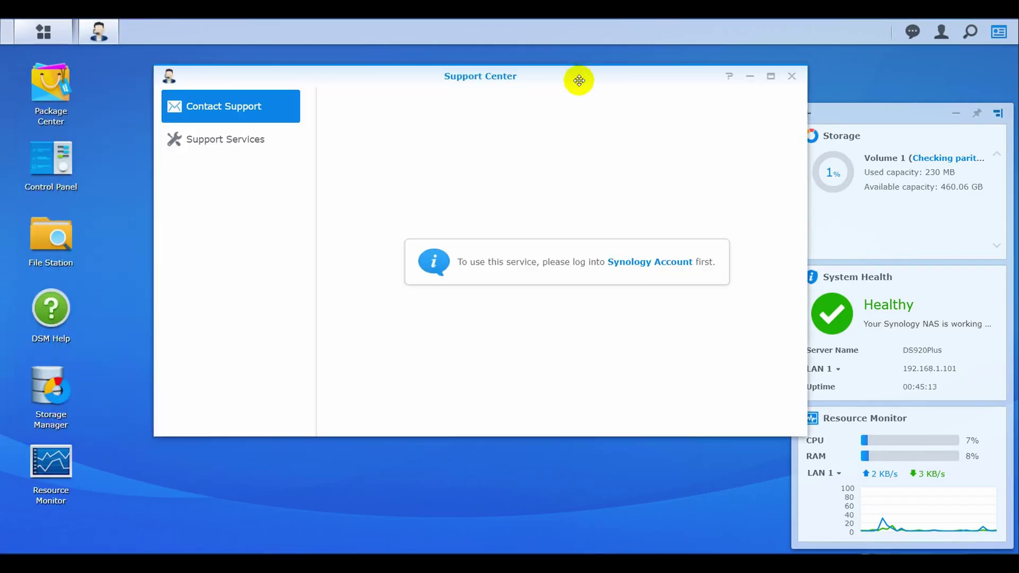
click(227, 144)
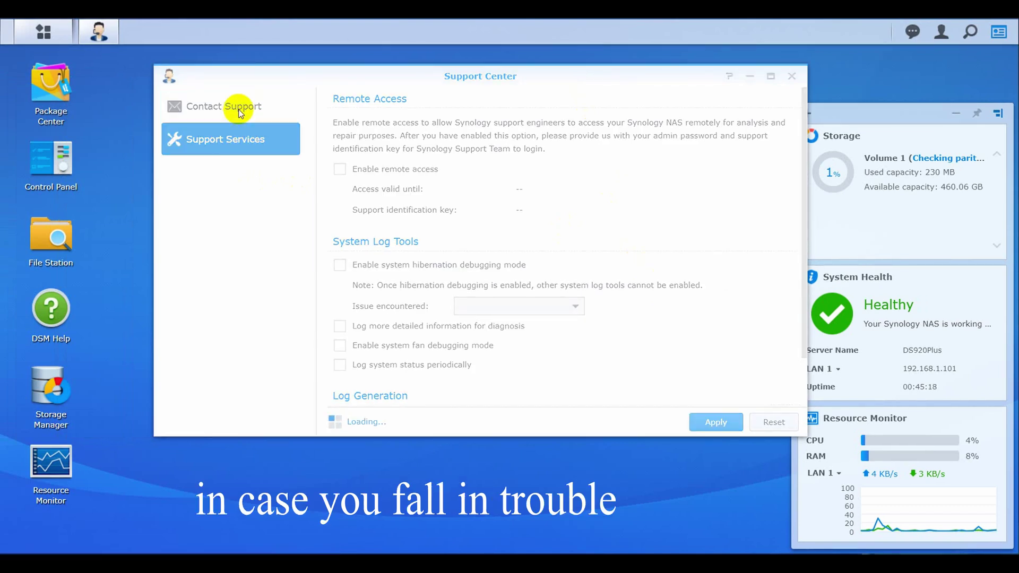
scroll(568, 287, down, 3)
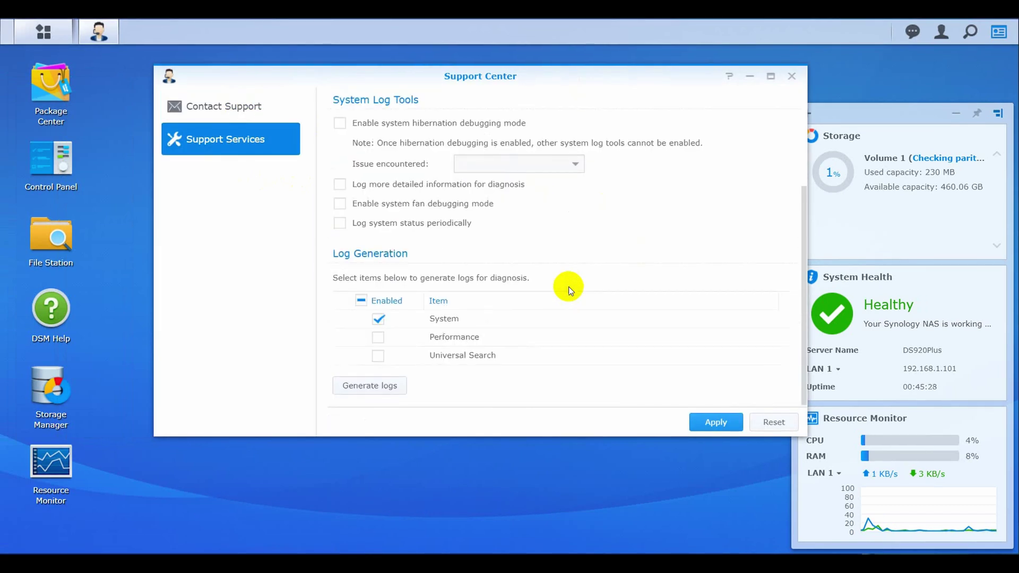
scroll(569, 287, up, 5)
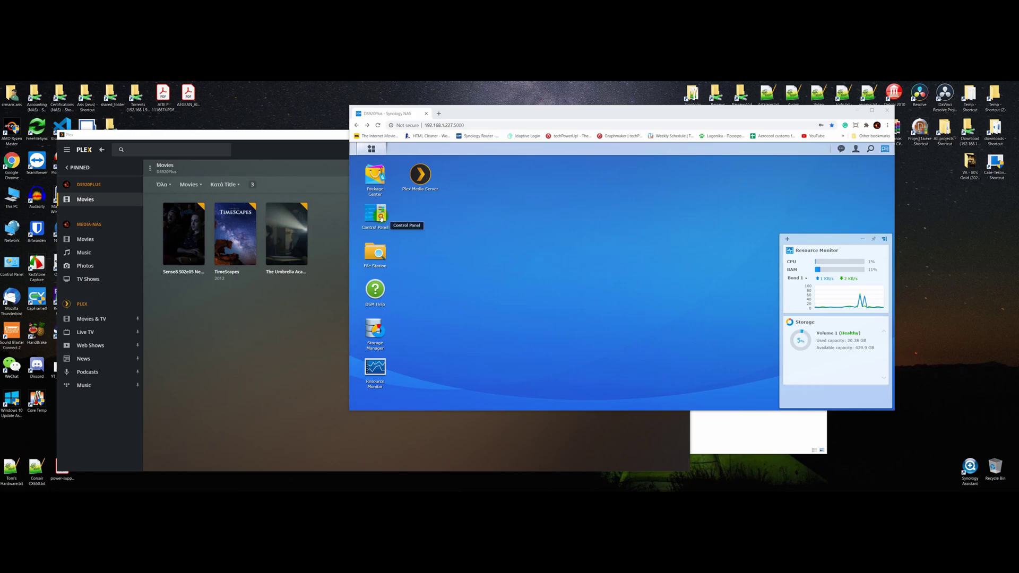
Give the local user plex Read/Write permission on the downloads1 shared folder and save the change
click(380, 217)
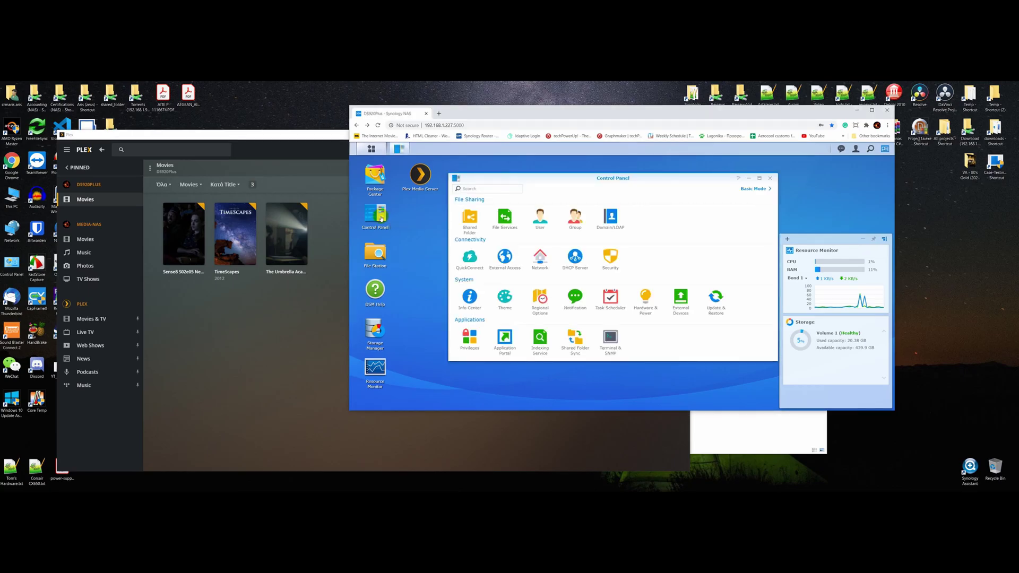
click(464, 211)
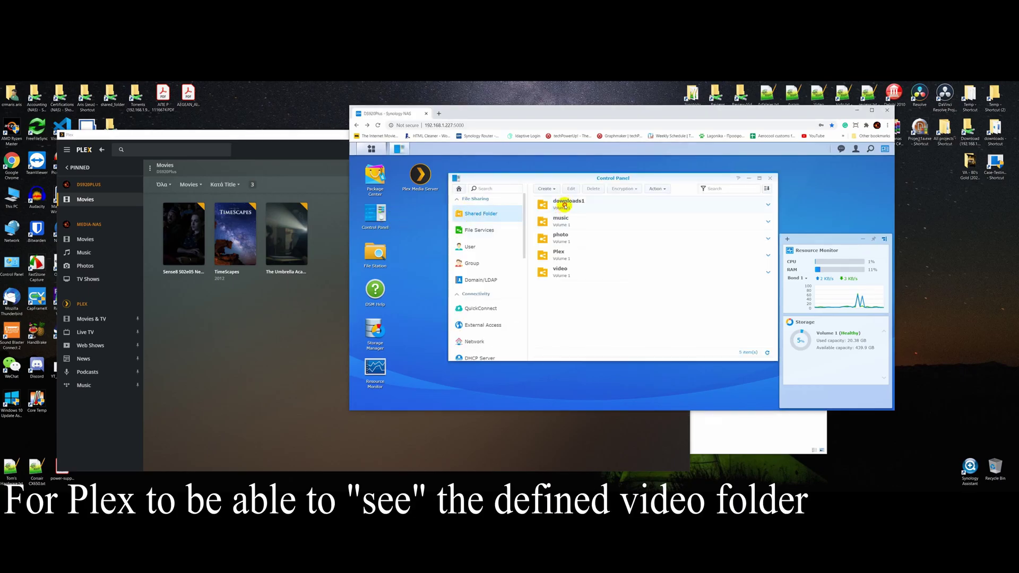
click(571, 190)
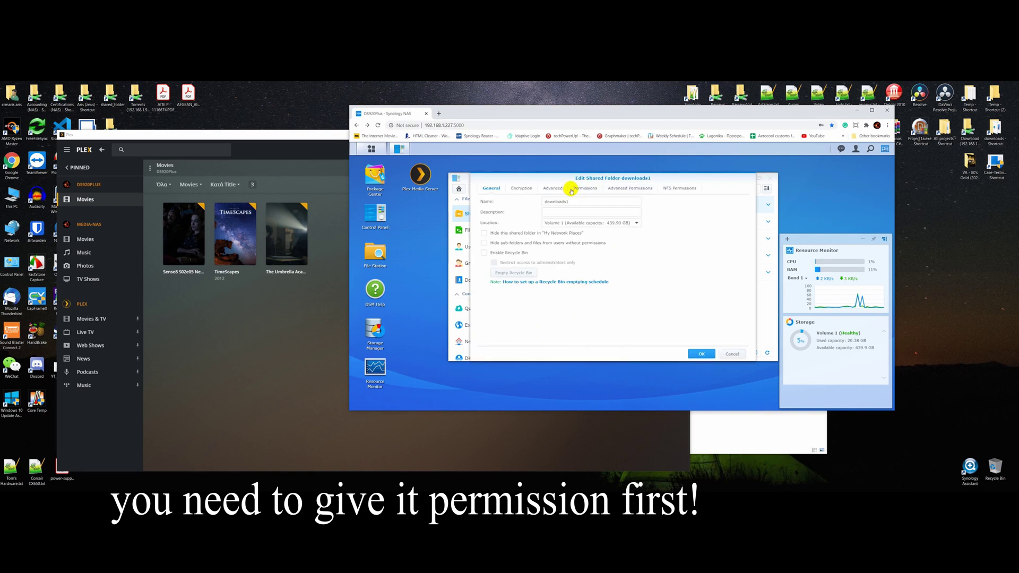
click(584, 189)
click(647, 251)
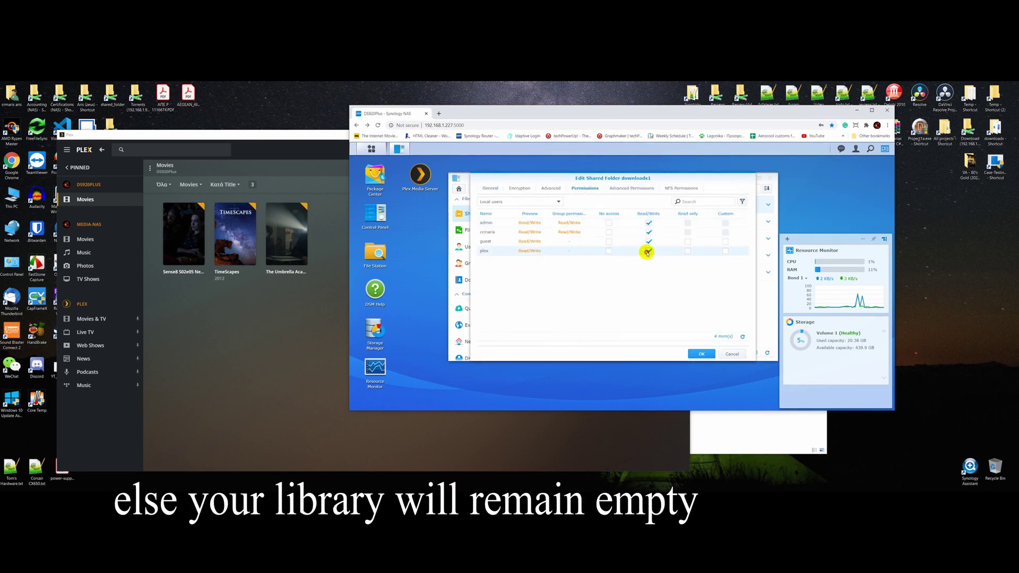
click(700, 354)
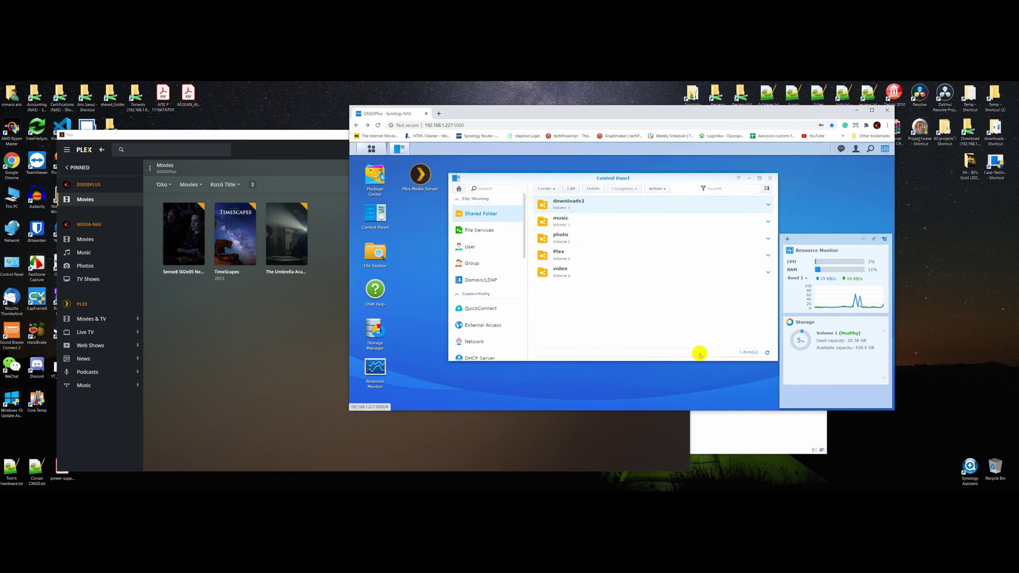
Grant the local user plex Read/Write permission on the Plex shared folder and save the change
click(561, 258)
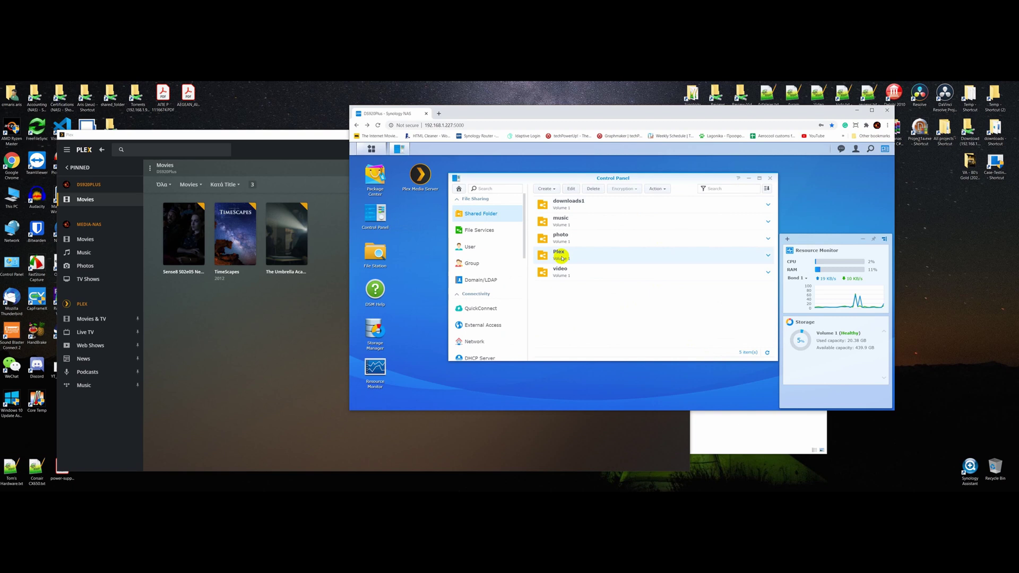
click(572, 190)
click(586, 189)
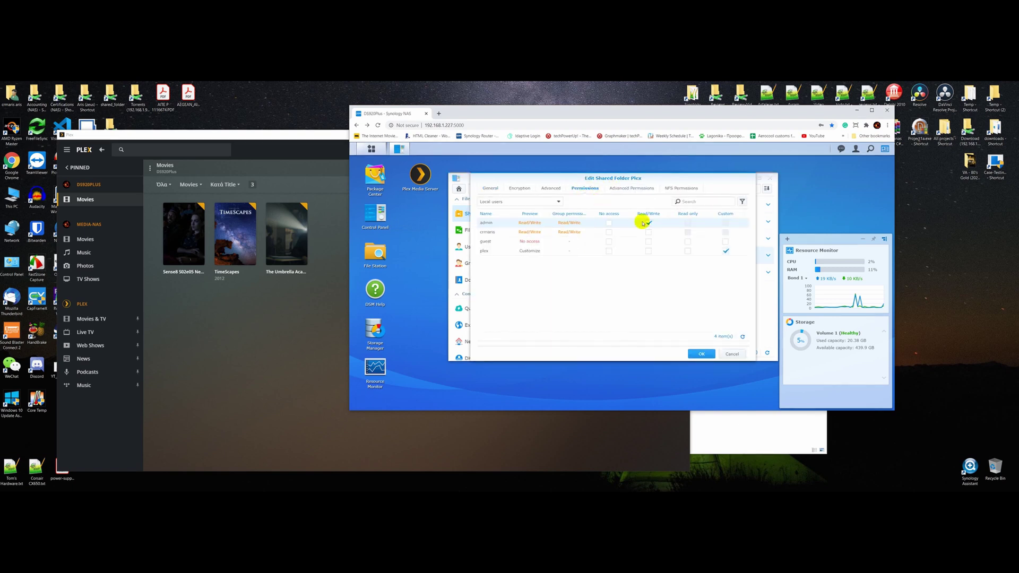
click(649, 252)
key(Return)
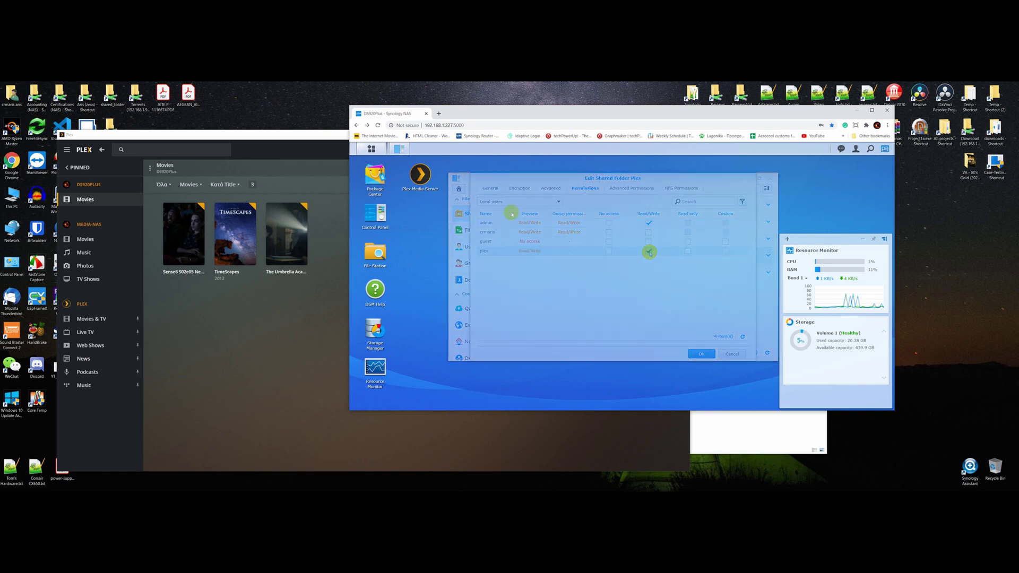
Open Plex Media Server from the DSM desktop and view its Movies library
click(422, 181)
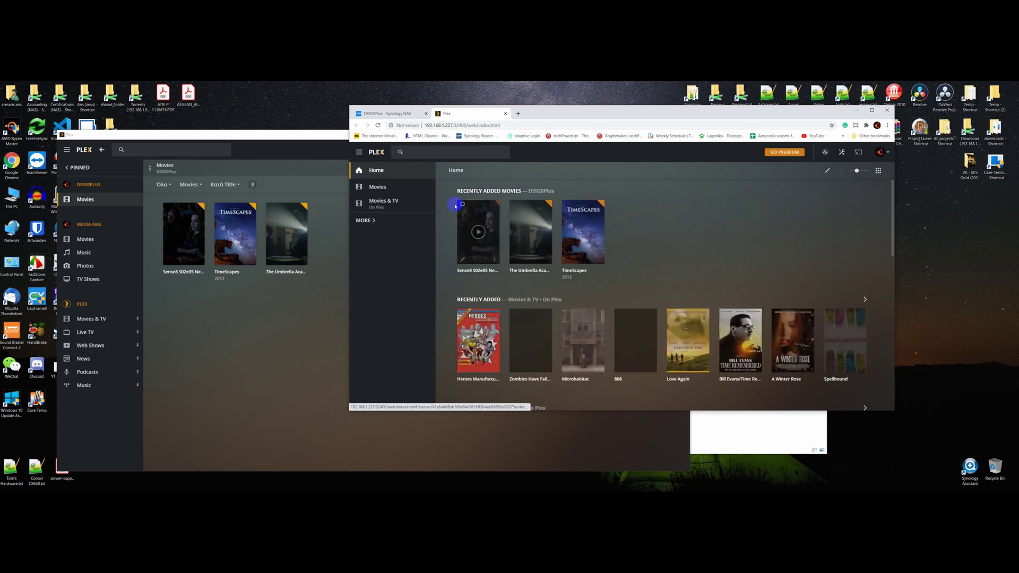
click(377, 188)
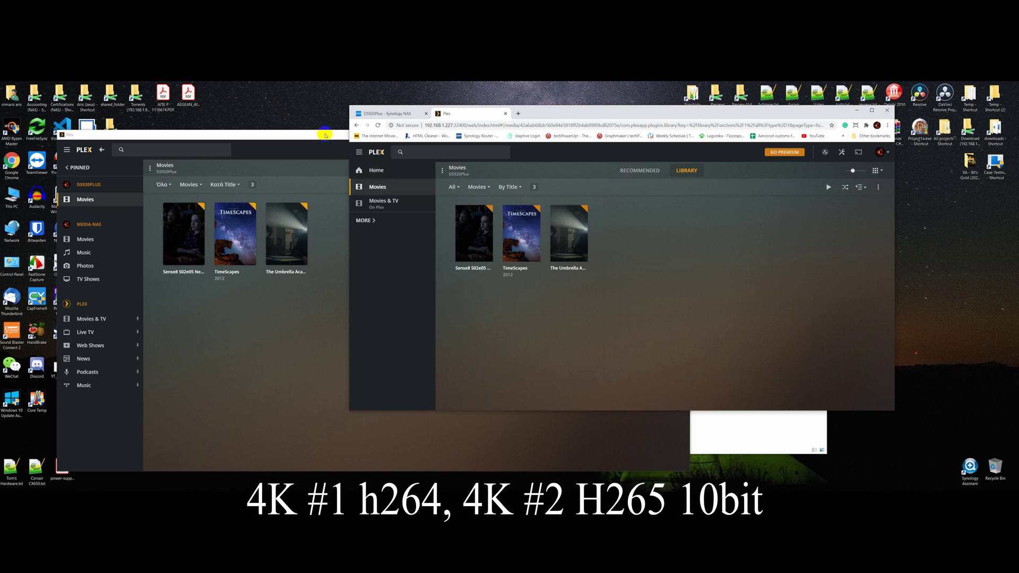
Return to DSM, open Resource Monitor and move its window clear of the desktop widgets
click(381, 115)
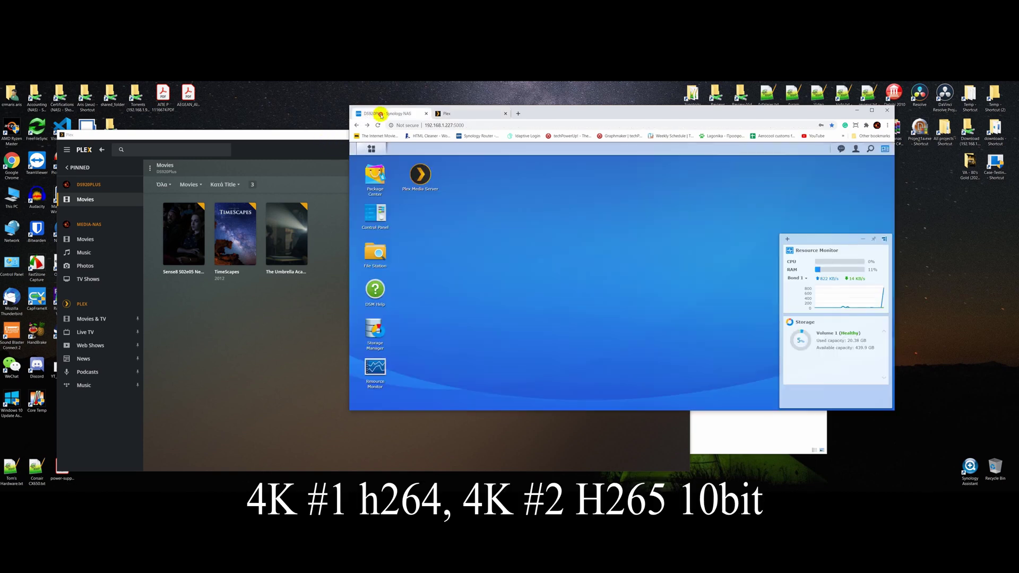
click(372, 151)
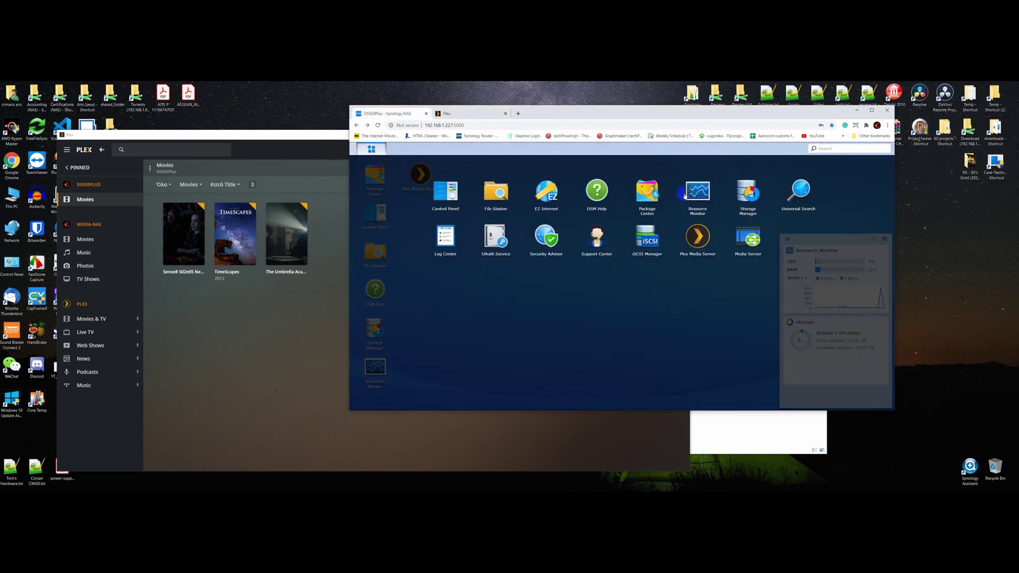
click(706, 192)
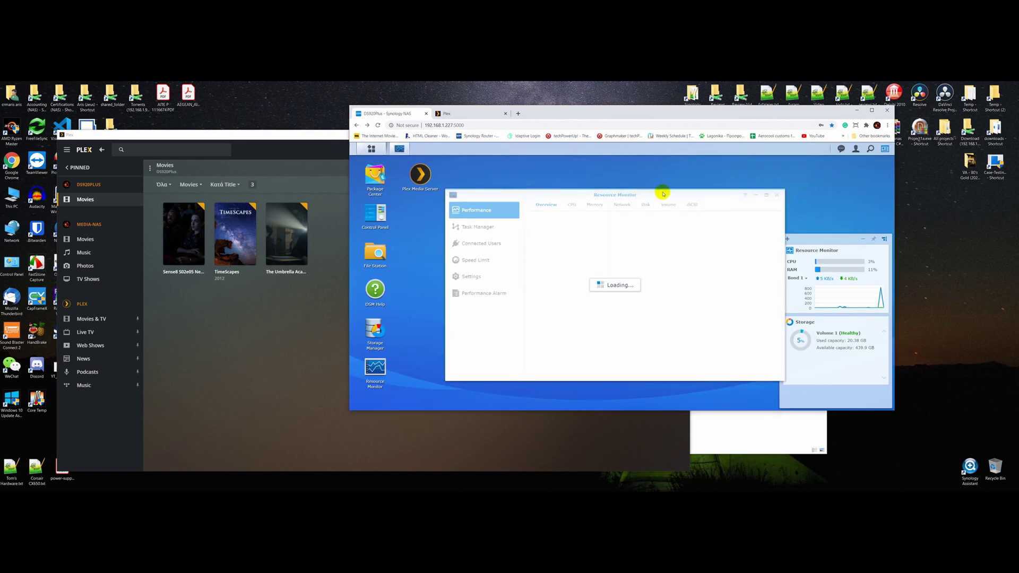
drag(669, 192, 654, 166)
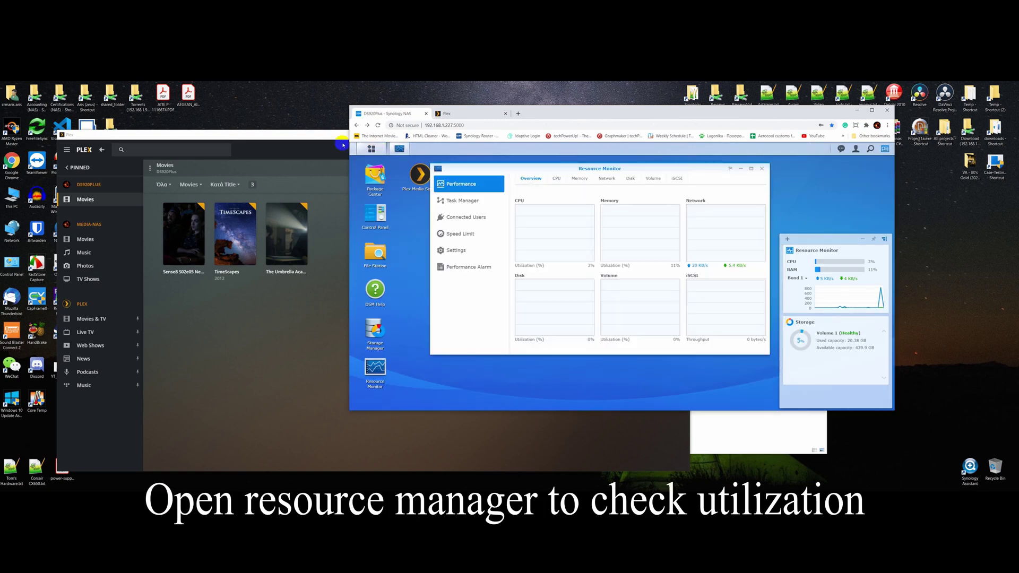
Switch to the Plex desktop app and start playing TimeScapes from the DS920Plus Movies library
click(325, 137)
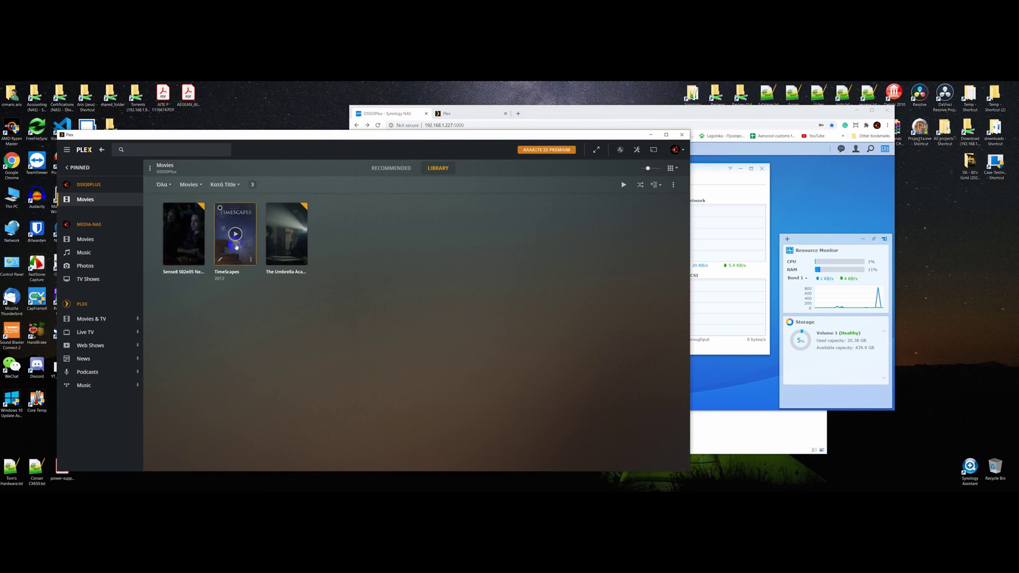
click(237, 247)
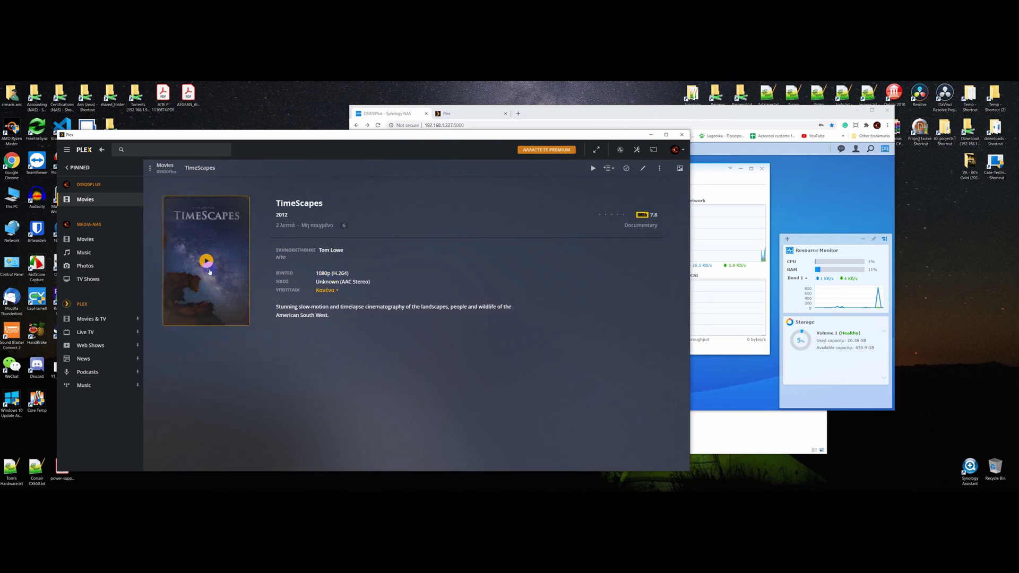
click(207, 262)
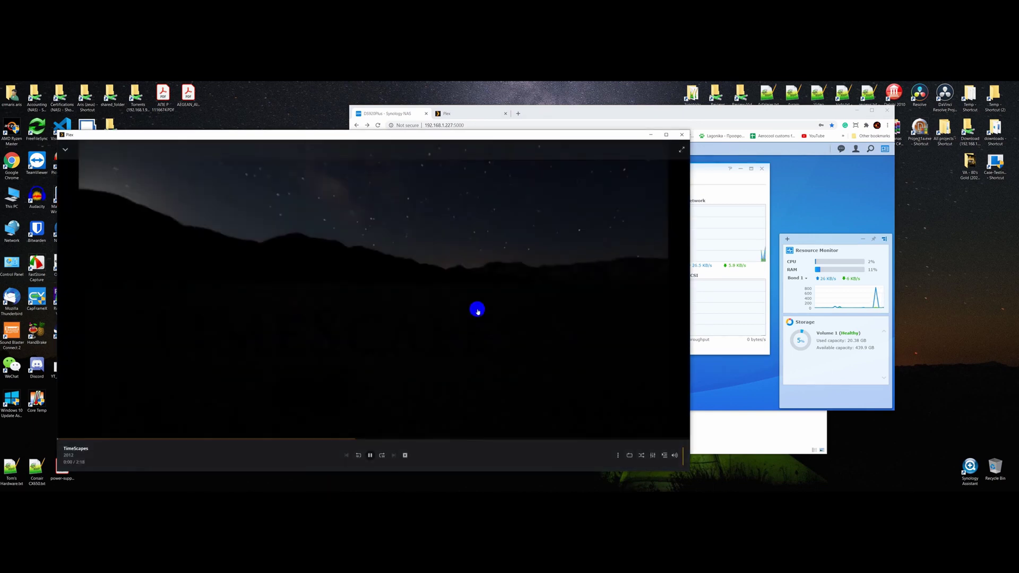
Shrink the DSM browser window and arrange it beside the Plex player so Resource Monitor's graphs can be watched during playback
click(684, 110)
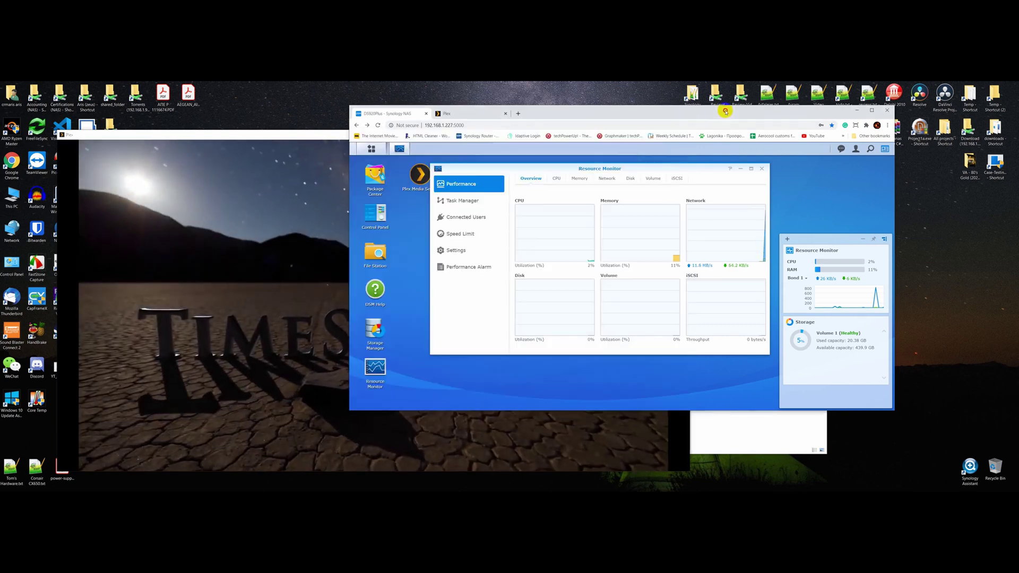
drag(703, 113, 740, 107)
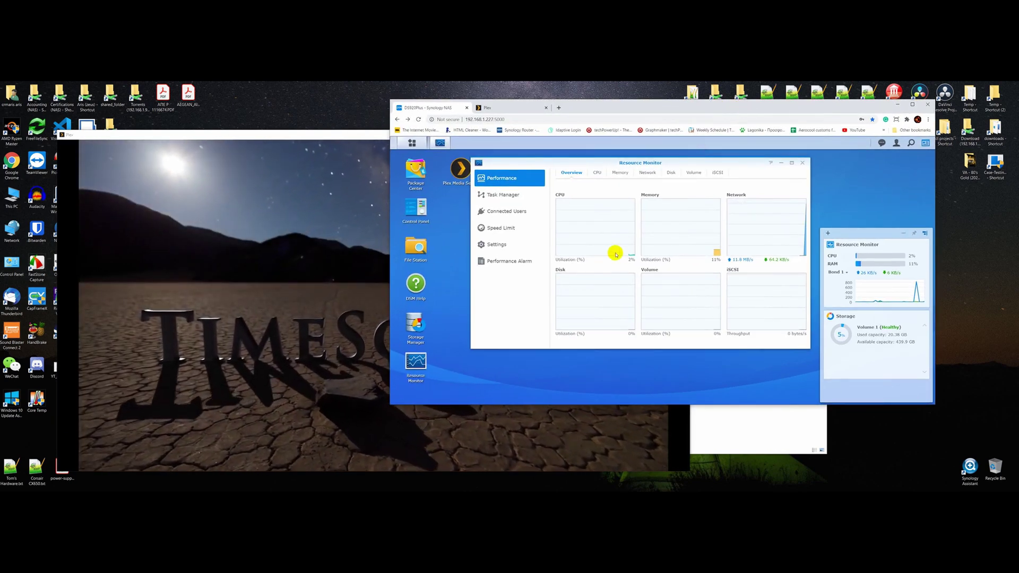
mouse_move(265, 281)
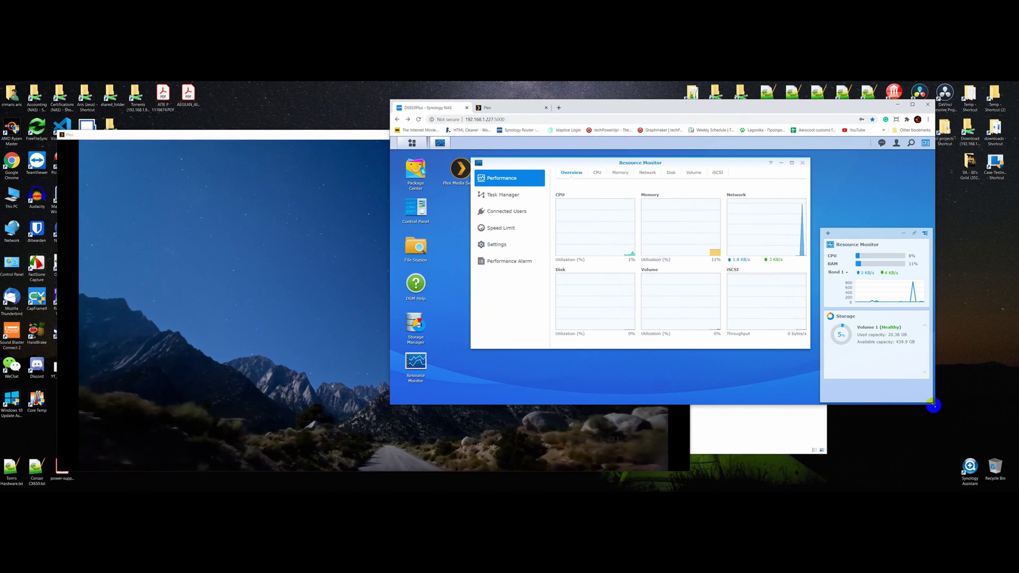
drag(933, 405, 814, 407)
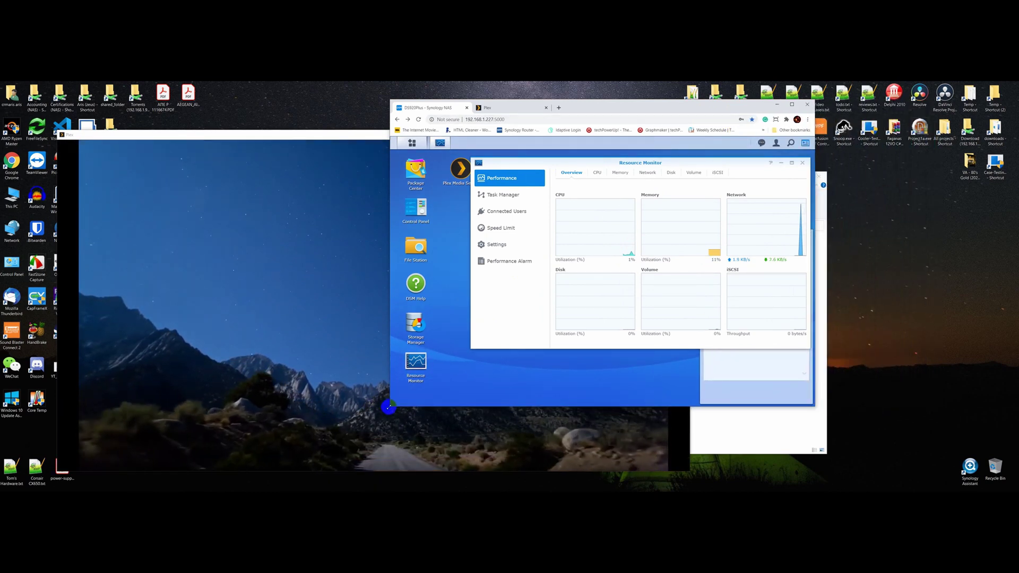
drag(391, 406, 408, 395)
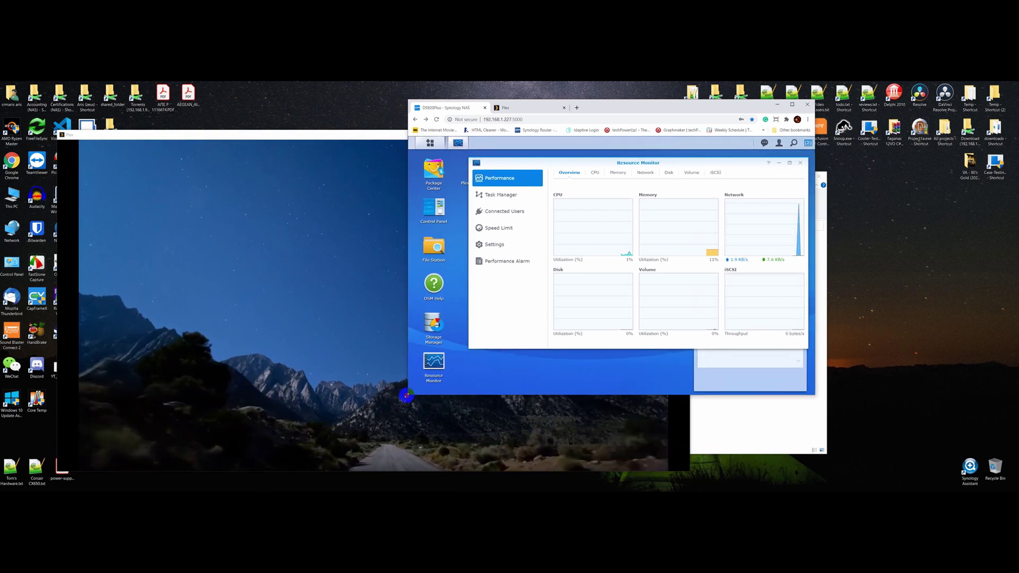
drag(573, 101, 766, 88)
drag(461, 134, 455, 103)
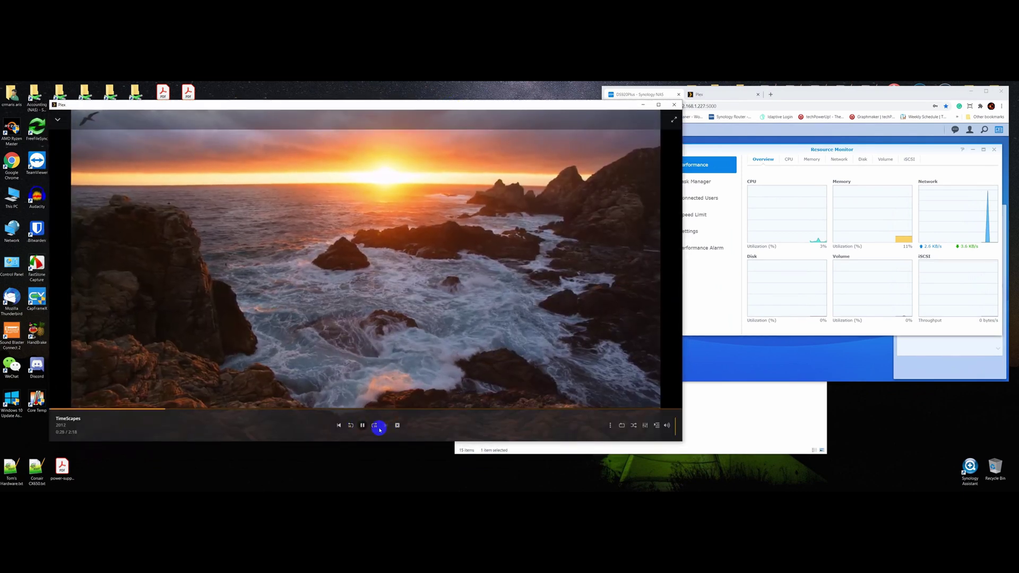
Set the TimeScapes playback quality to convert to 1080p HD (High) at 20 Mbps and dismiss the playback settings
click(645, 425)
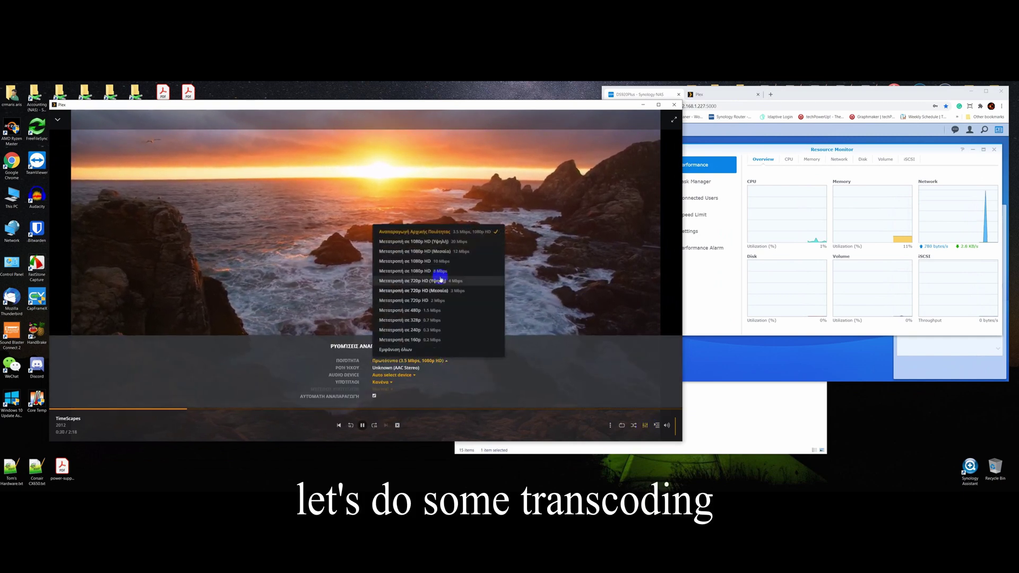
click(460, 242)
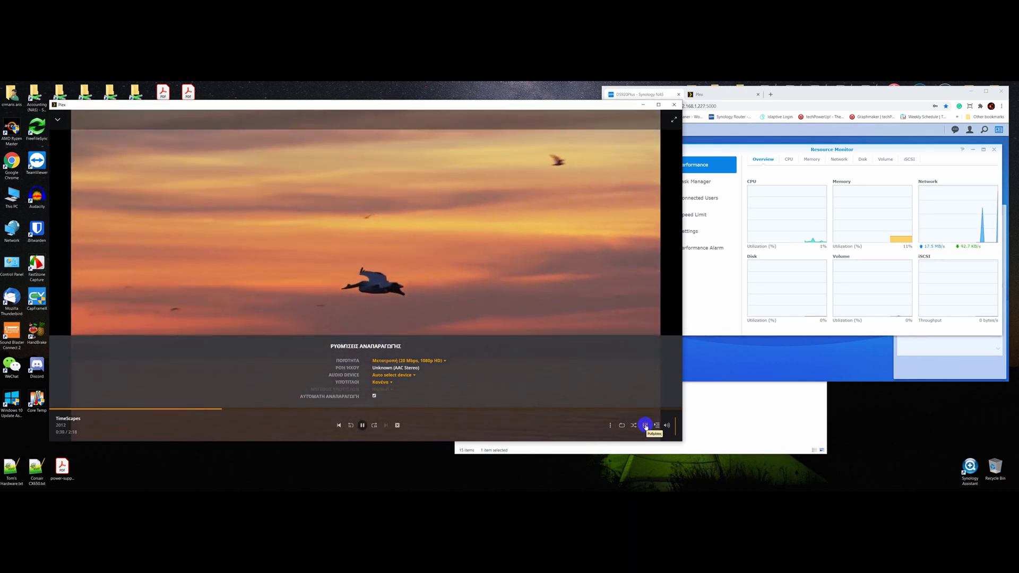
click(645, 425)
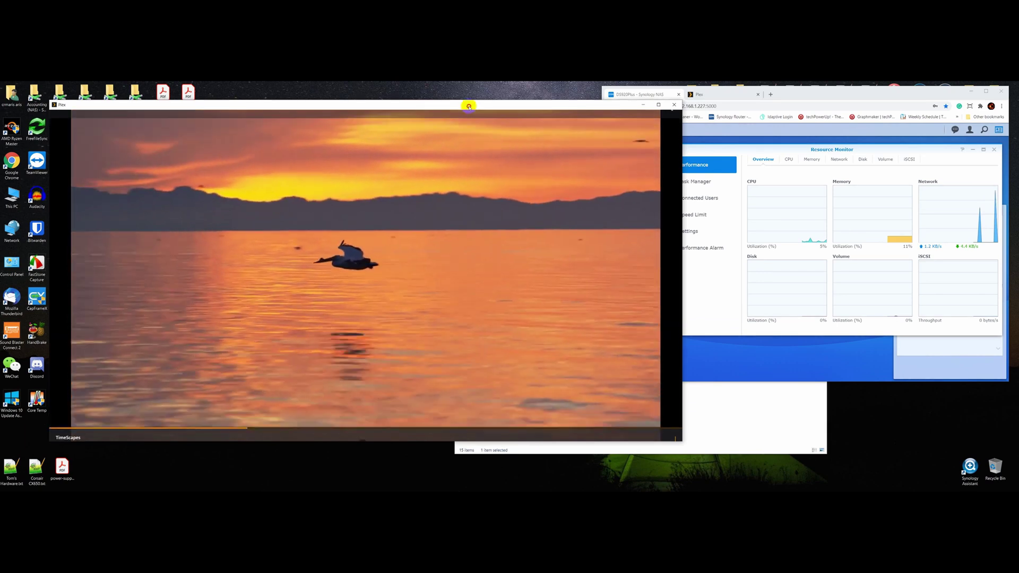
Move the Plex player clear of Resource Monitor and set the TimeScapes playback quality to convert to 720p HD at 2 Mbps
drag(467, 105, 432, 91)
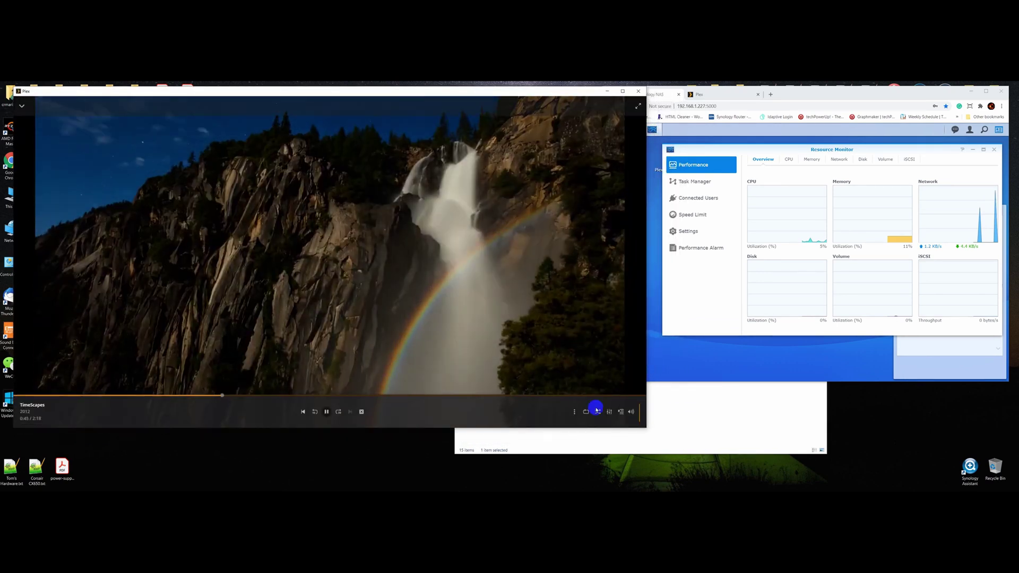
click(609, 412)
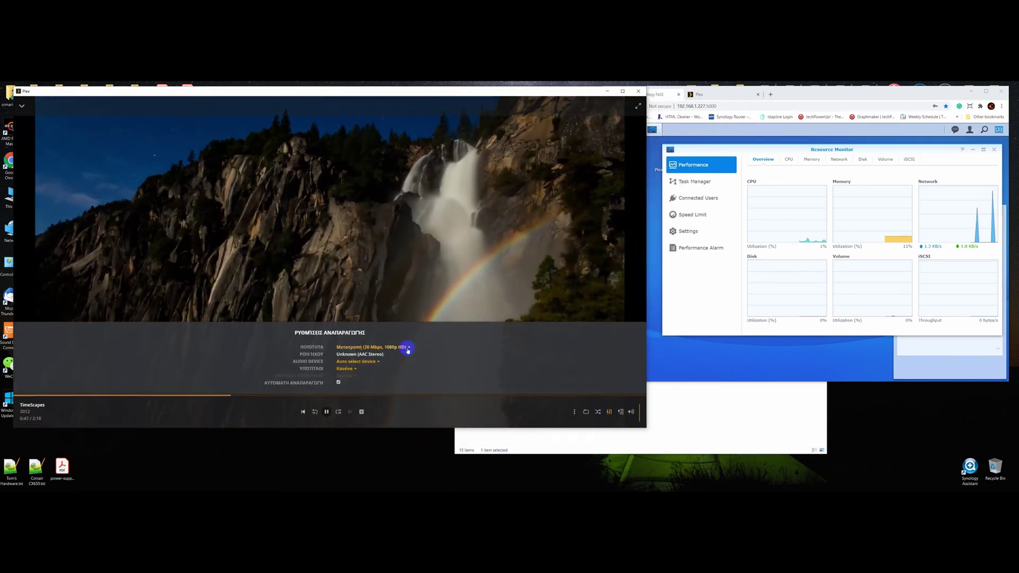
click(407, 348)
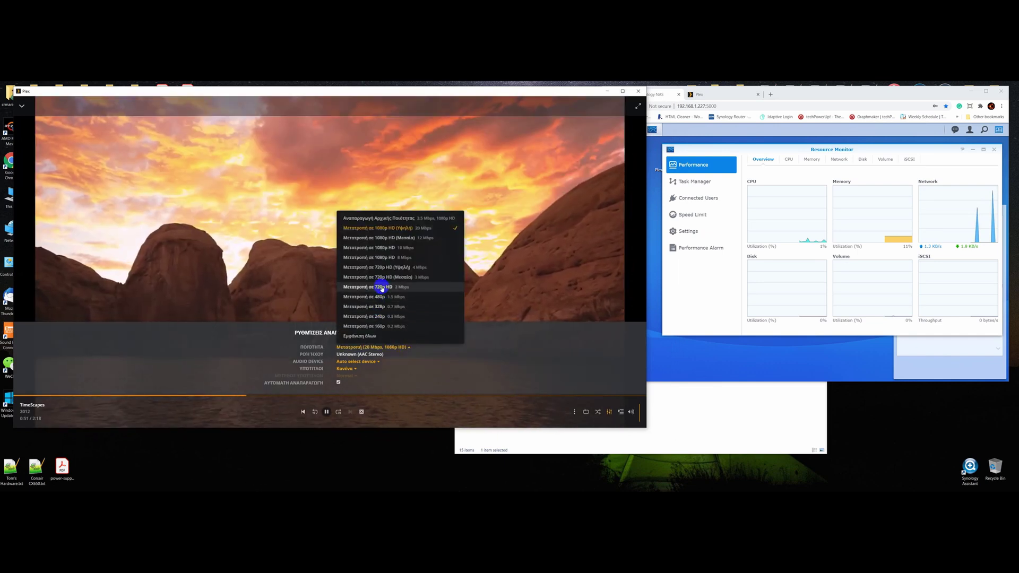
click(382, 287)
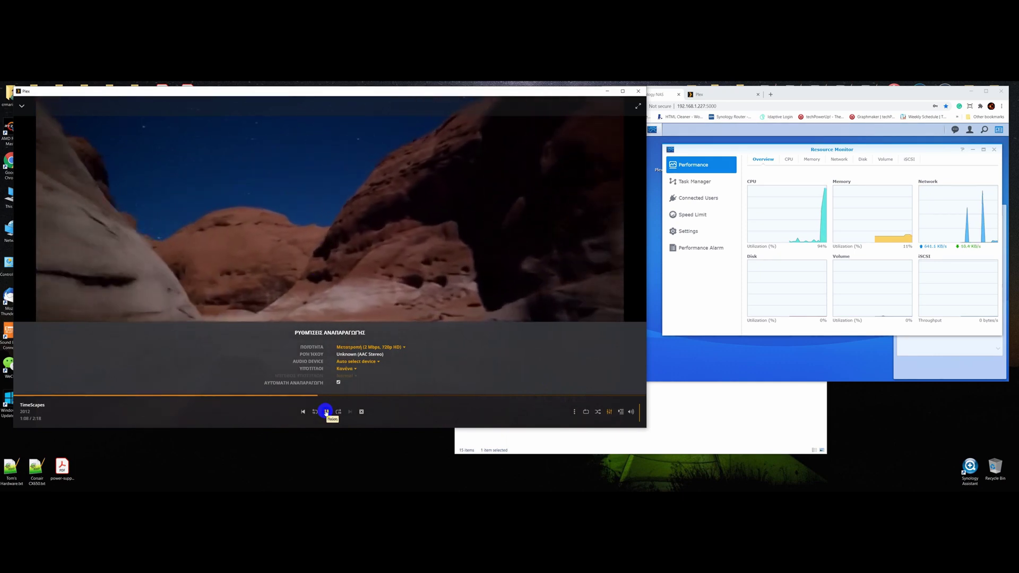
Pause TimeScapes, minimize the player and return to the DS920Plus Movies library
click(327, 412)
click(21, 104)
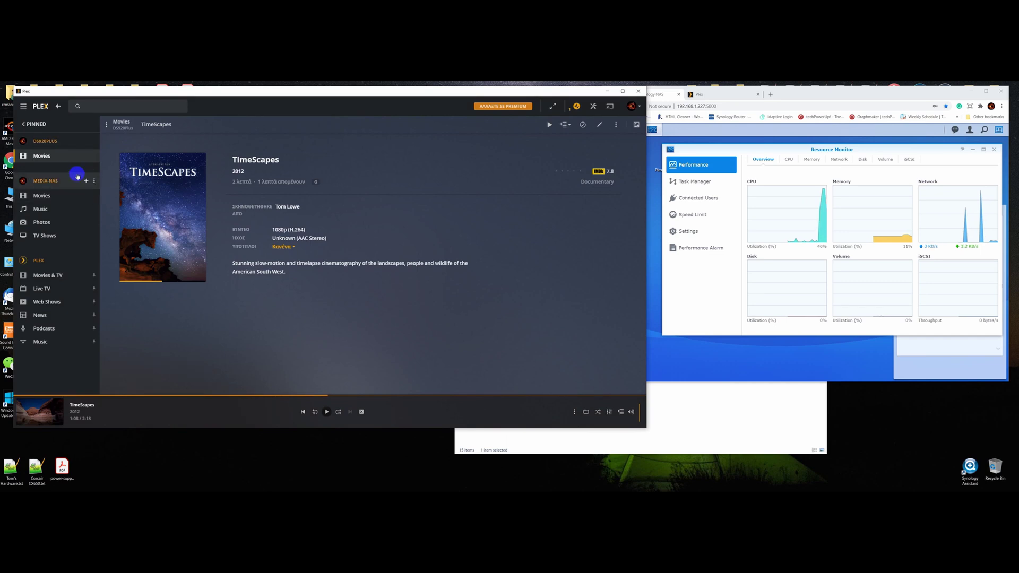
click(42, 154)
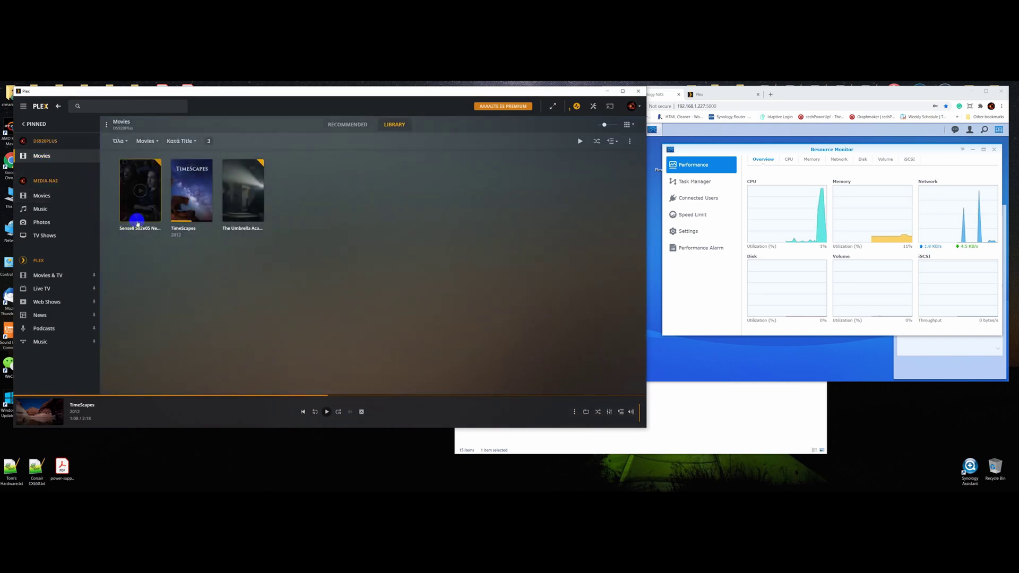
Start playing the 4K H.264 video Sense8 S02e05 Netflix from the library
click(138, 219)
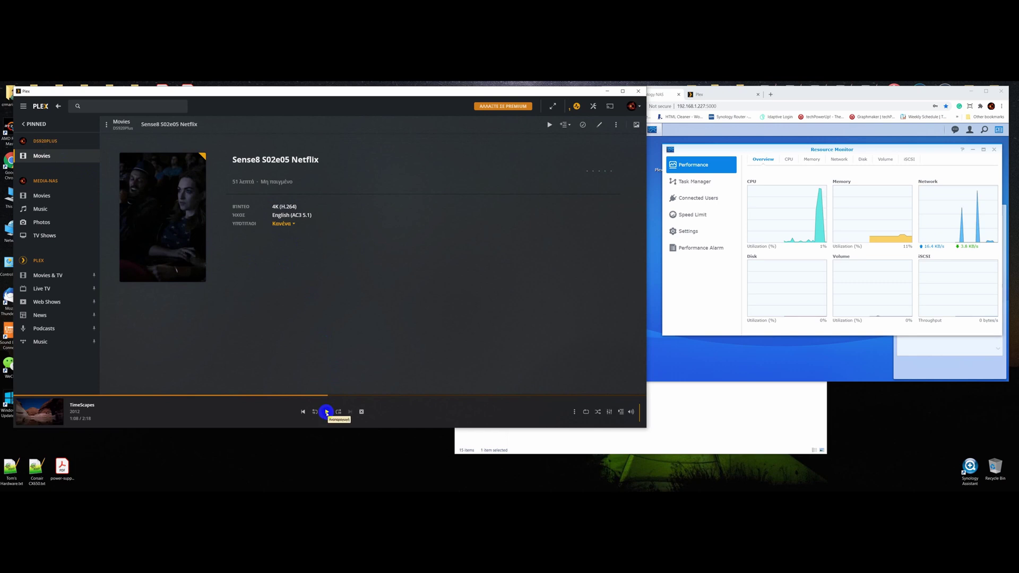
click(164, 216)
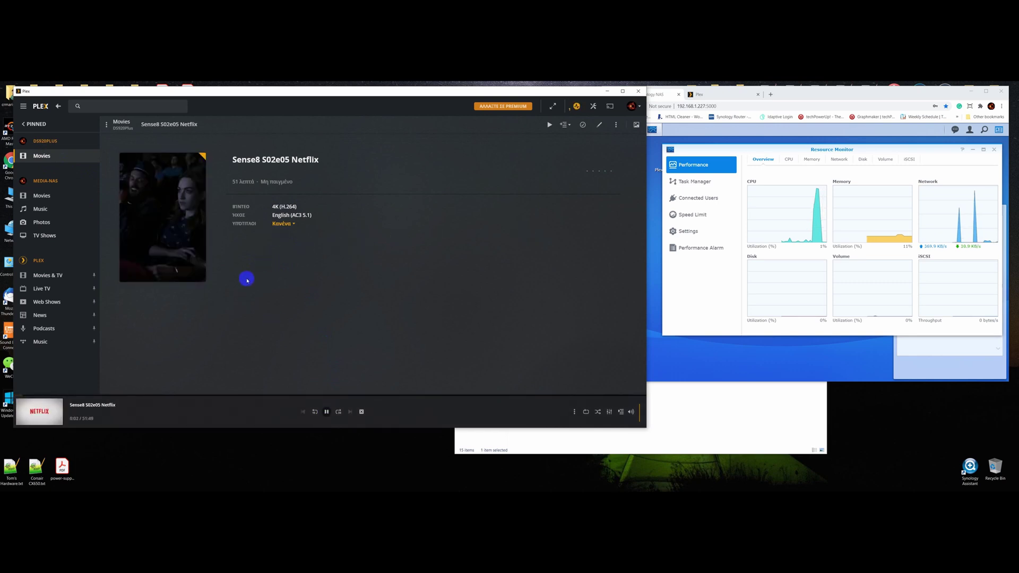
mouse_move(49, 419)
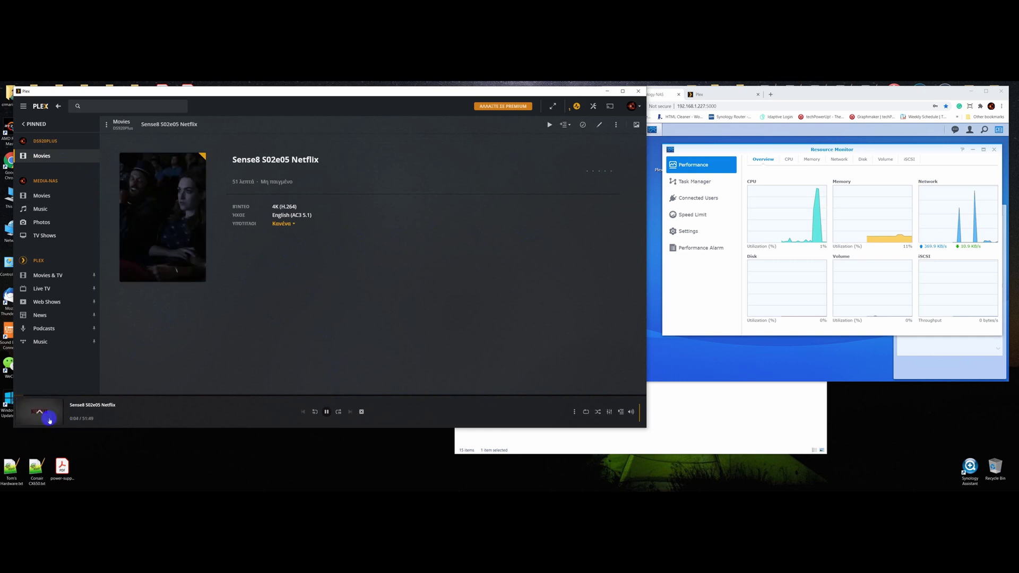
Expand the Sense8 S02e05 Netflix player and skip playback ahead to 4:51
click(62, 404)
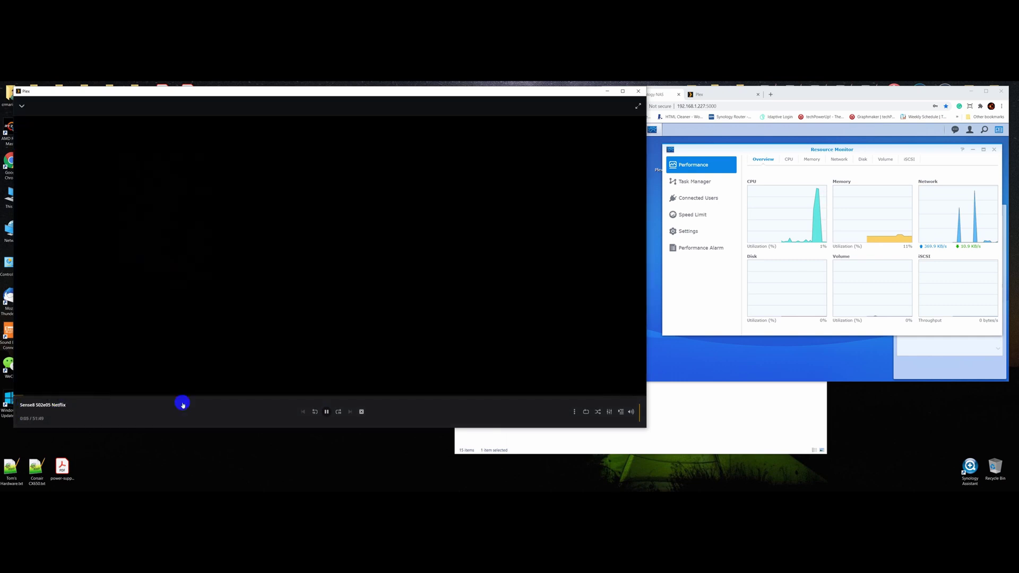
click(23, 395)
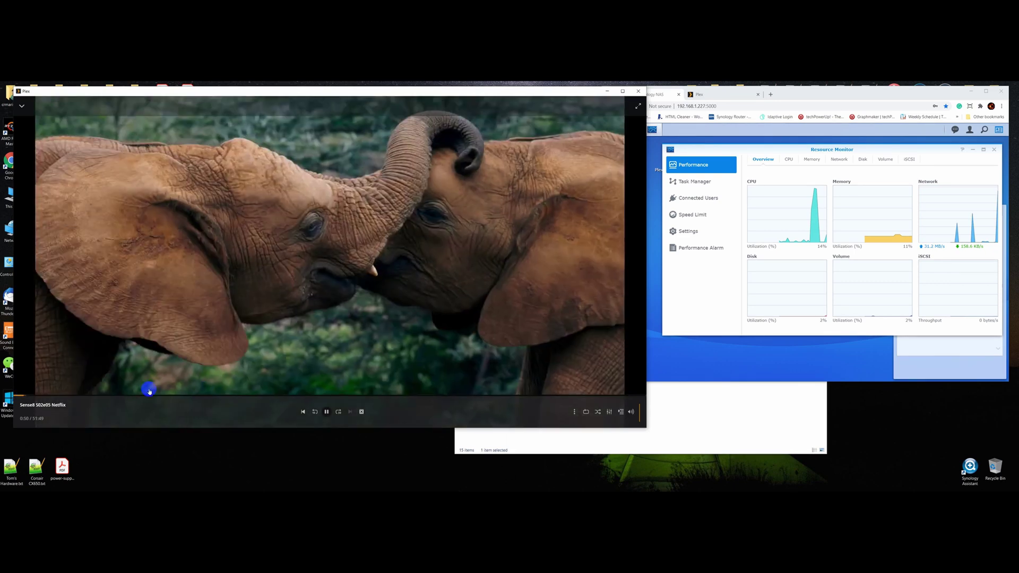
click(73, 395)
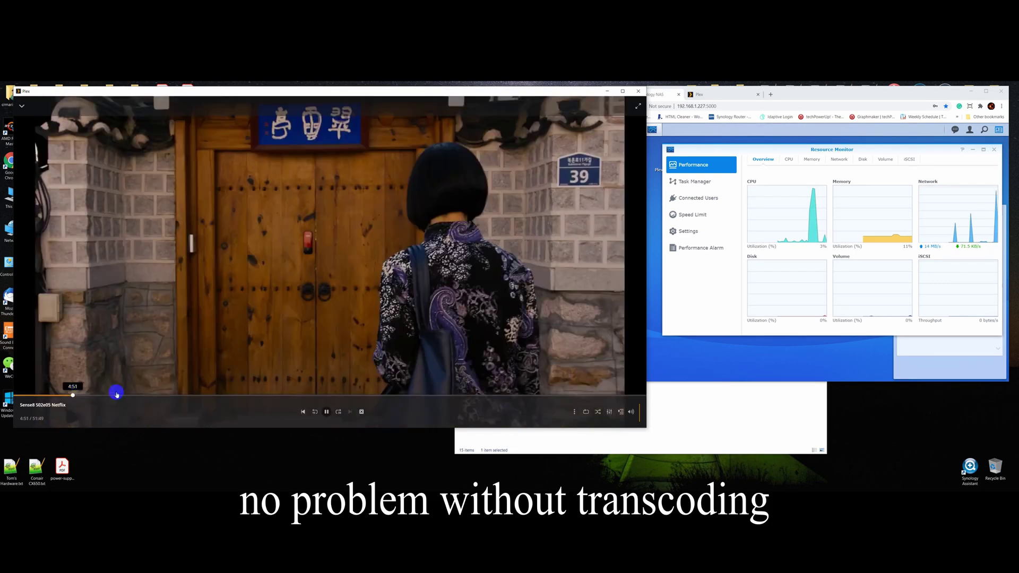
Pause Sense8 and set its playback quality to convert to 1080p HD (High) at 20 Mbps
click(520, 344)
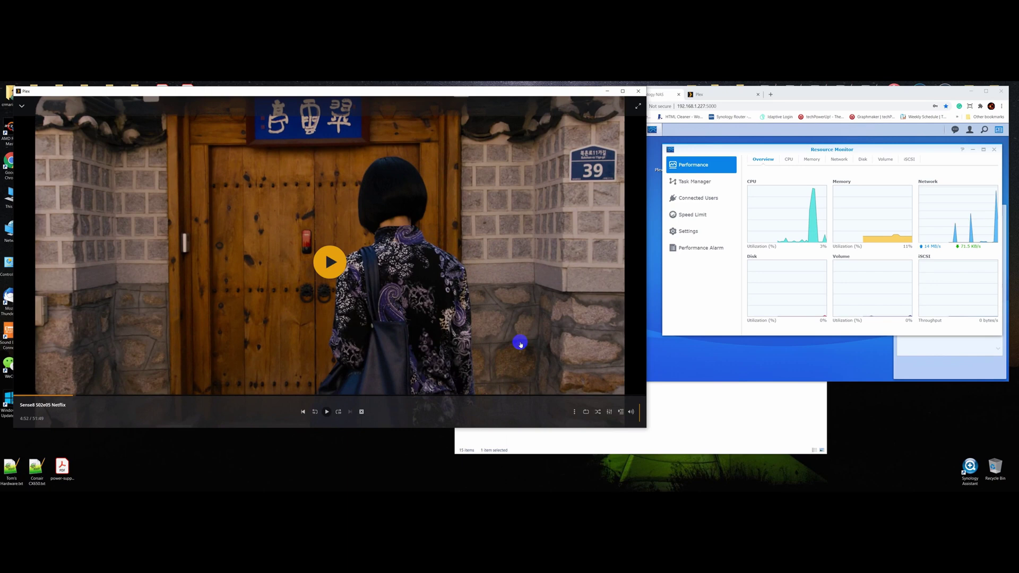
click(610, 417)
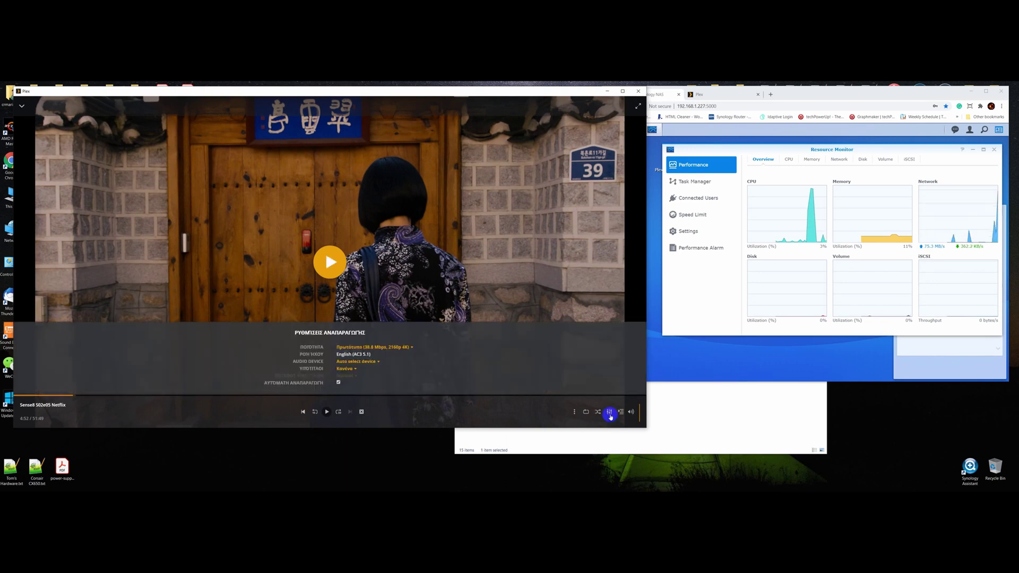
click(412, 347)
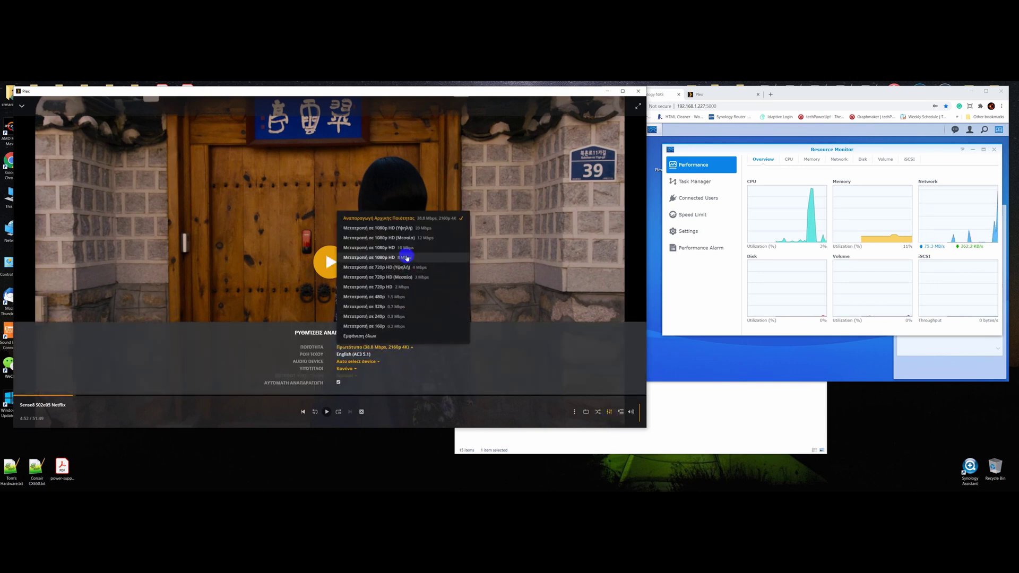
click(417, 229)
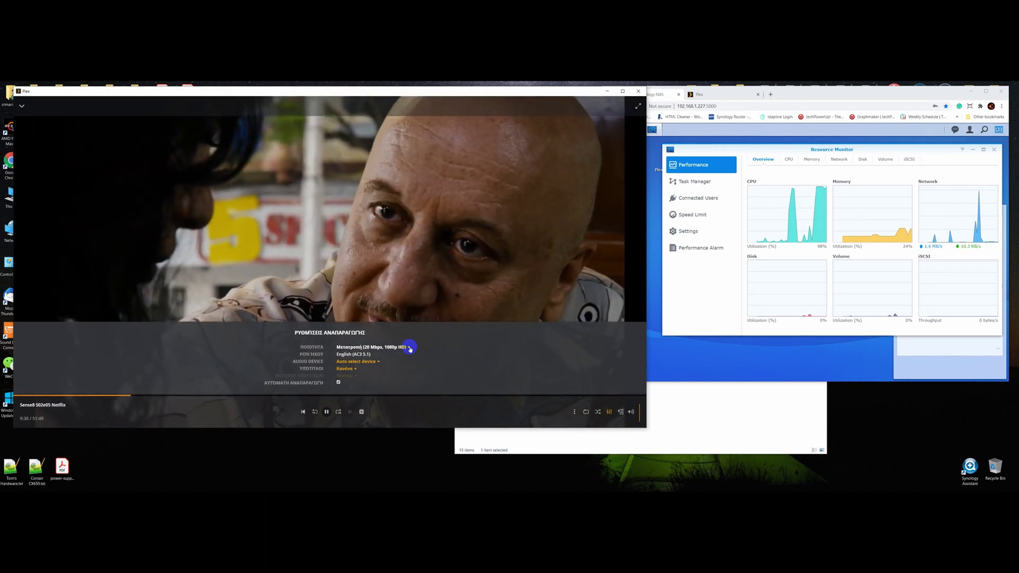
Lower the Sense8 playback quality to convert to 1080p HD at 8 Mbps and pause the video
click(409, 347)
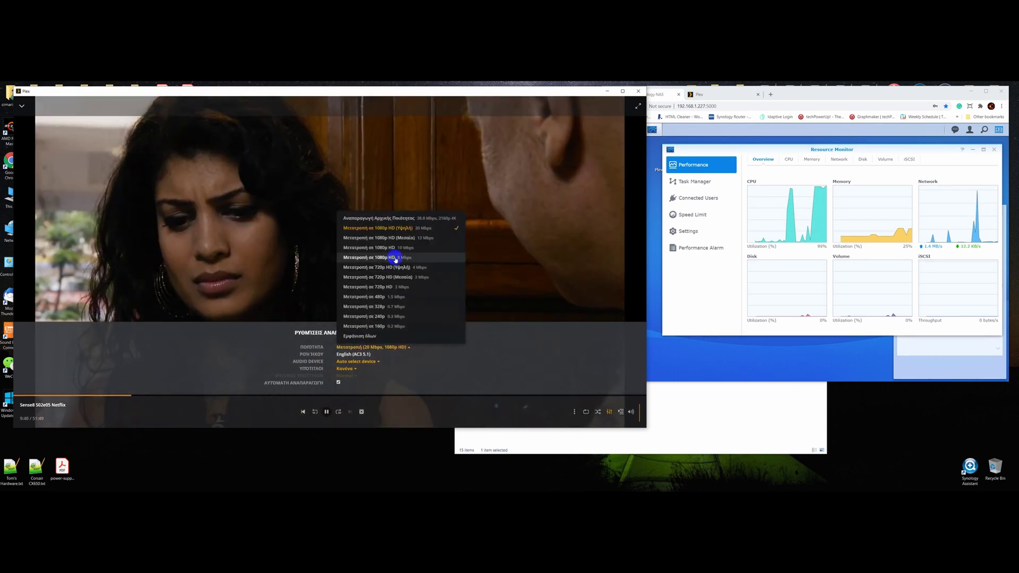
click(395, 258)
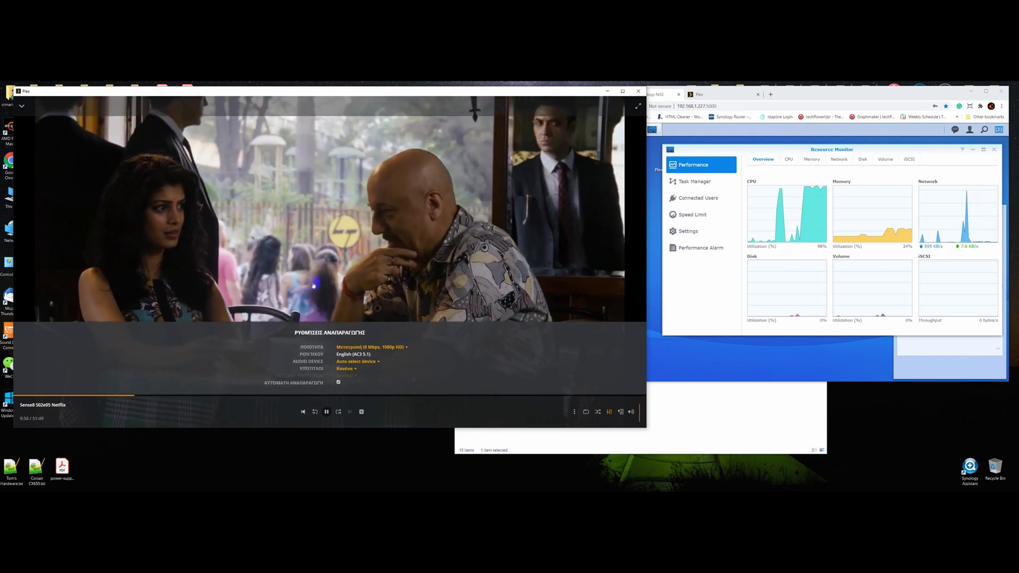
key(space)
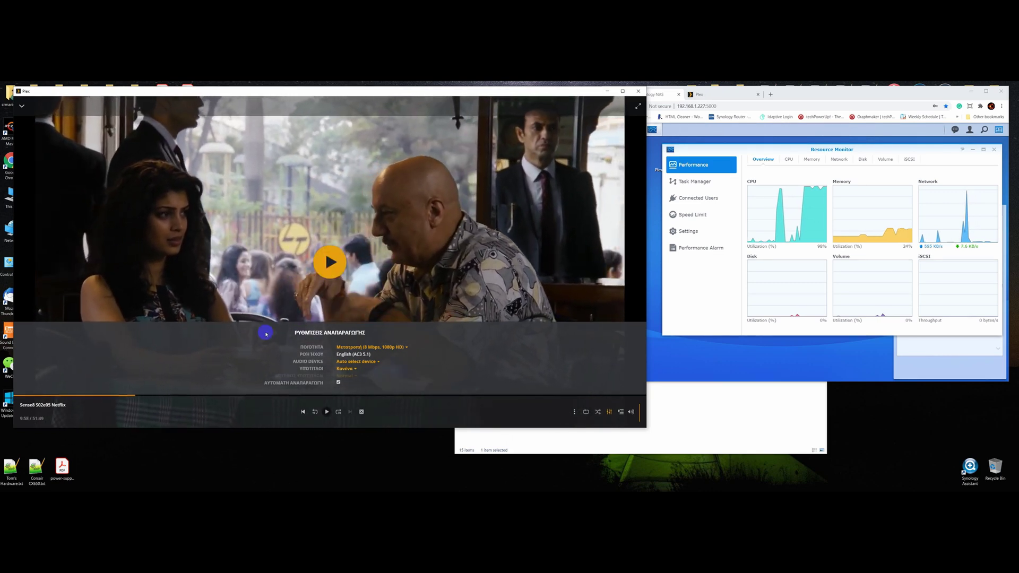
Stop Sense8 and start playing the 4K HEVC HDR video The Umbrella Academy S02e08 from the DS920Plus Movies library
click(361, 412)
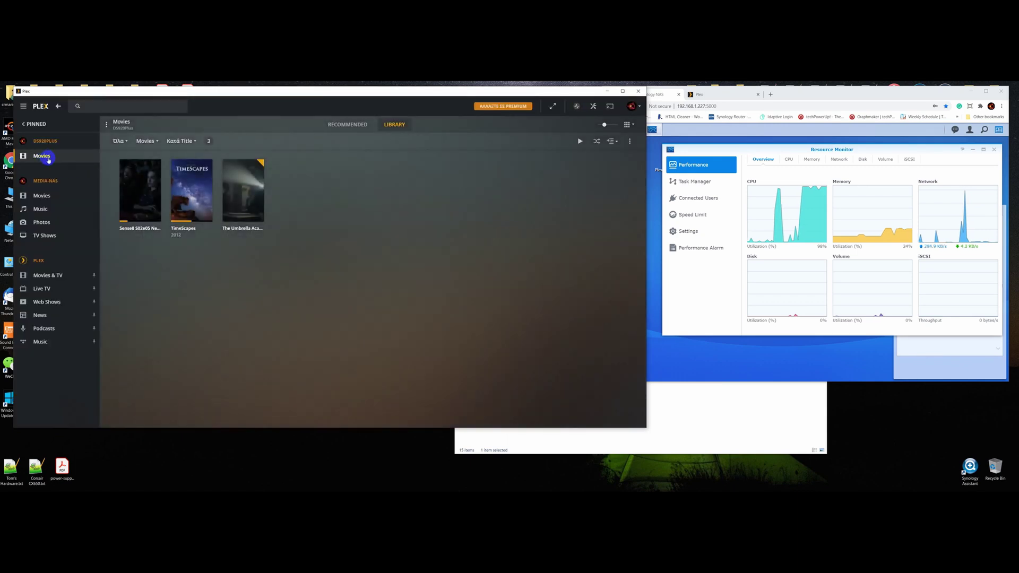
click(235, 207)
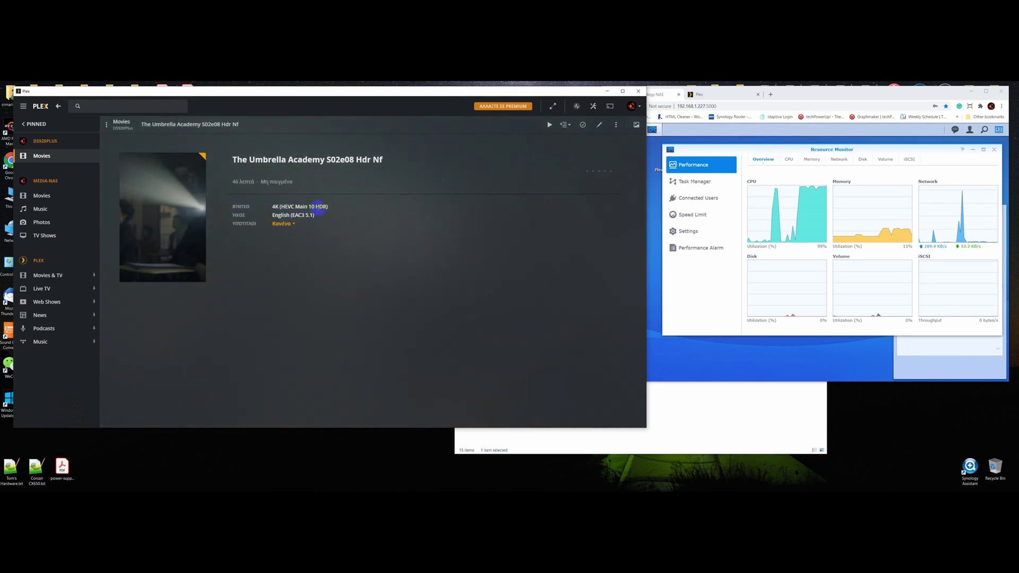
click(162, 217)
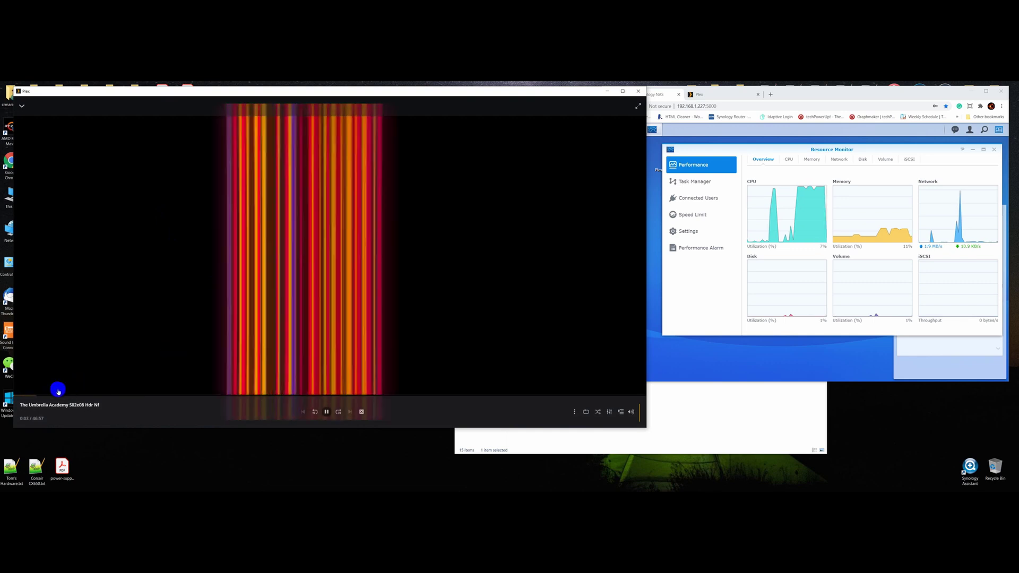
Skip The Umbrella Academy ahead in stages to about the 12-minute mark at original quality
click(41, 396)
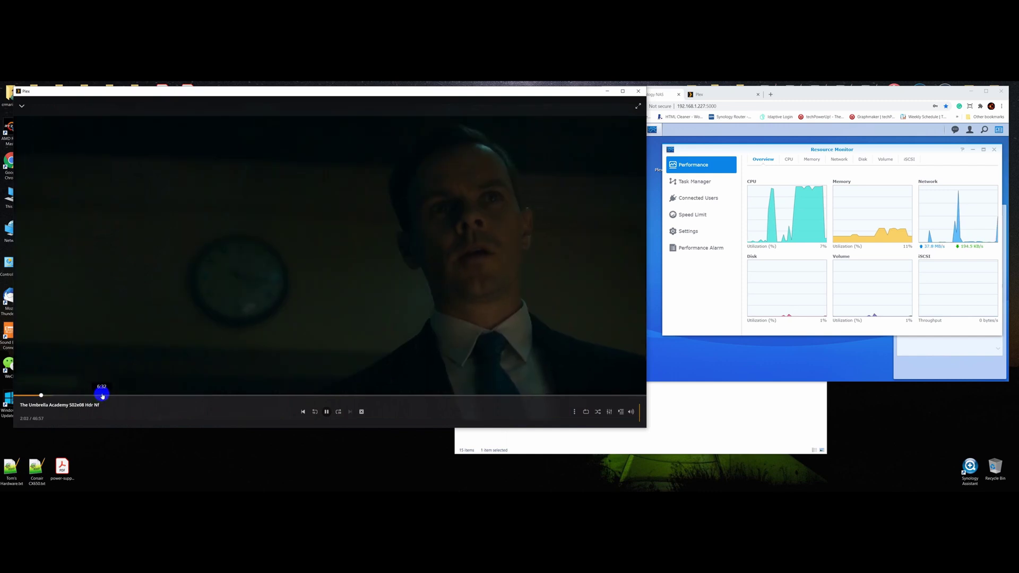
click(102, 395)
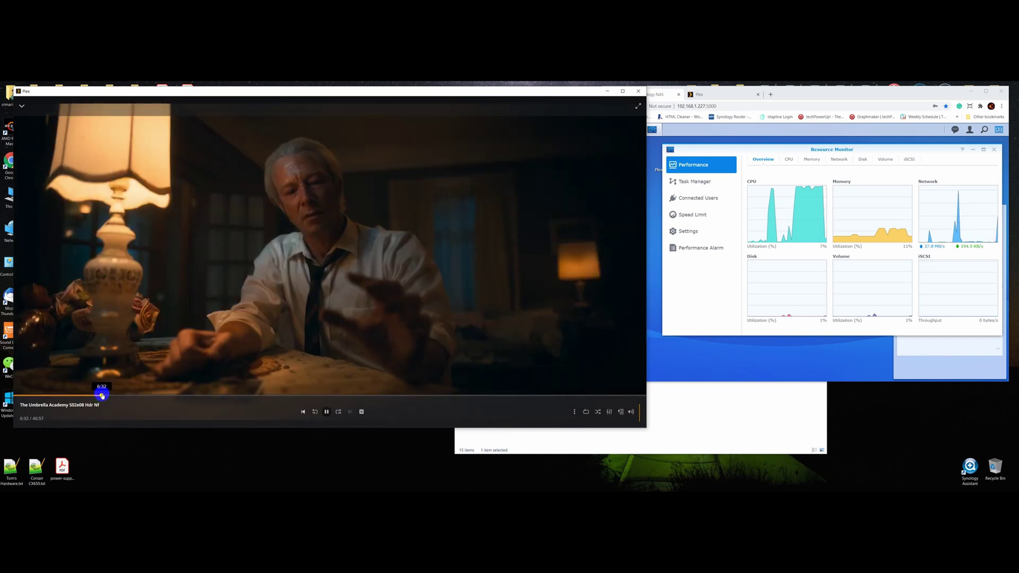
click(176, 396)
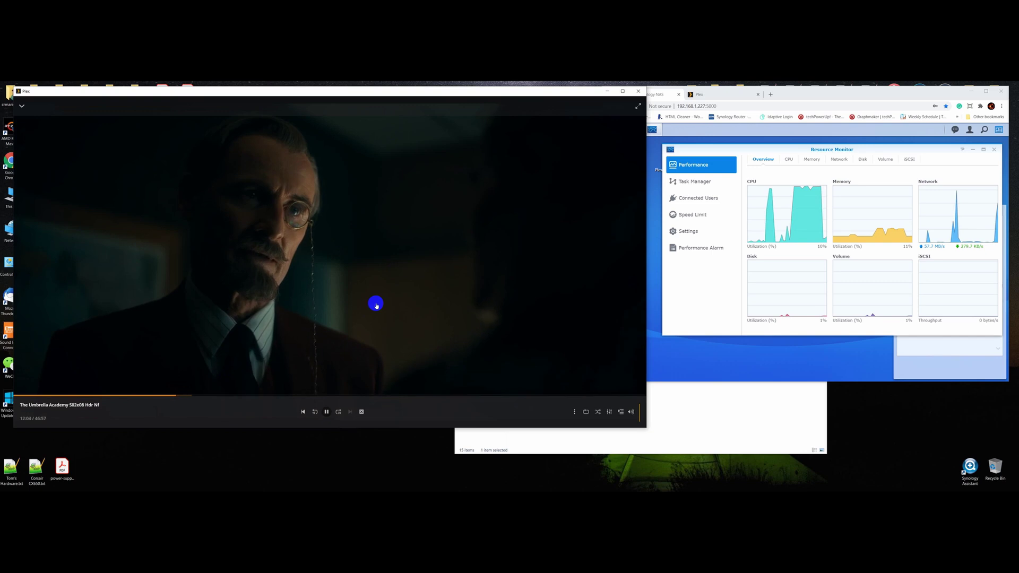
Set The Umbrella Academy's quality to convert to 1080p HD (High) at 20 Mbps, and after testing it switch to 1080p HD at 10 Mbps
click(609, 413)
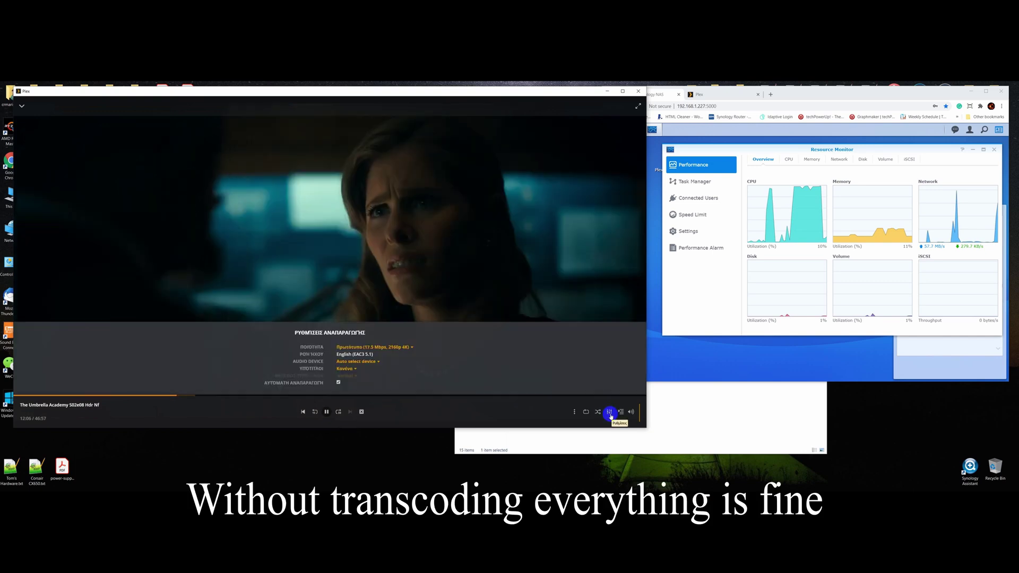
click(412, 347)
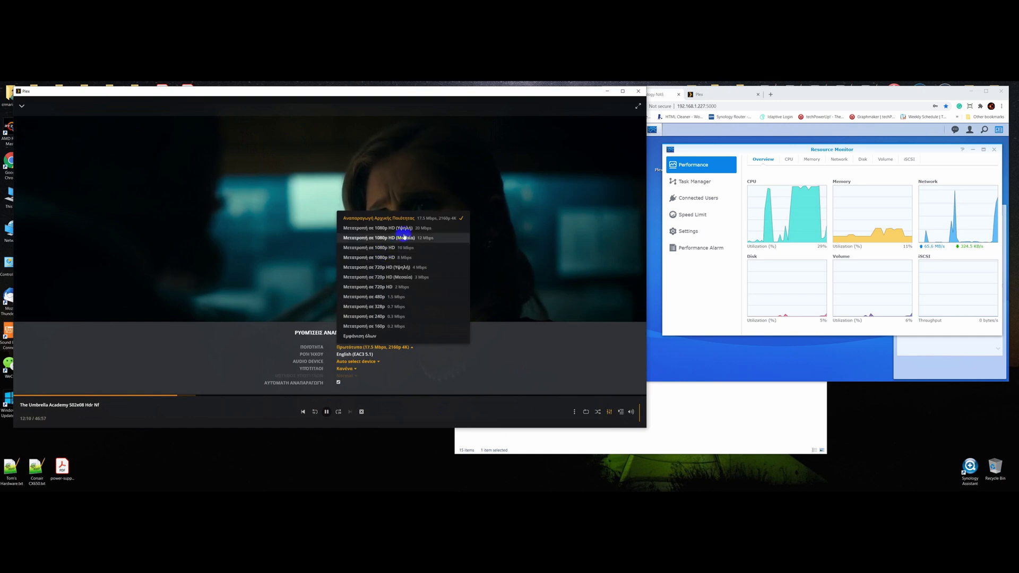
click(406, 228)
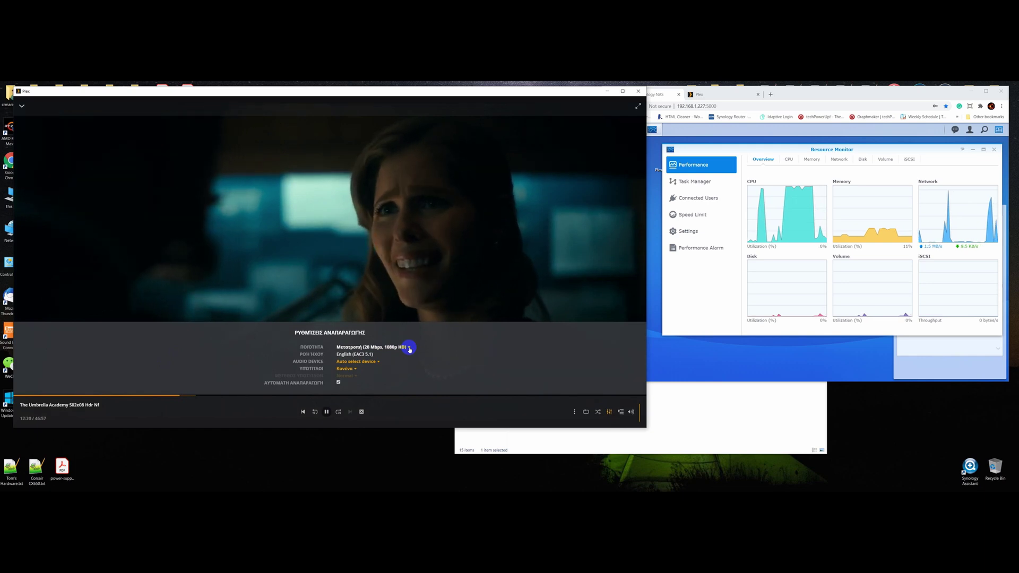
click(409, 348)
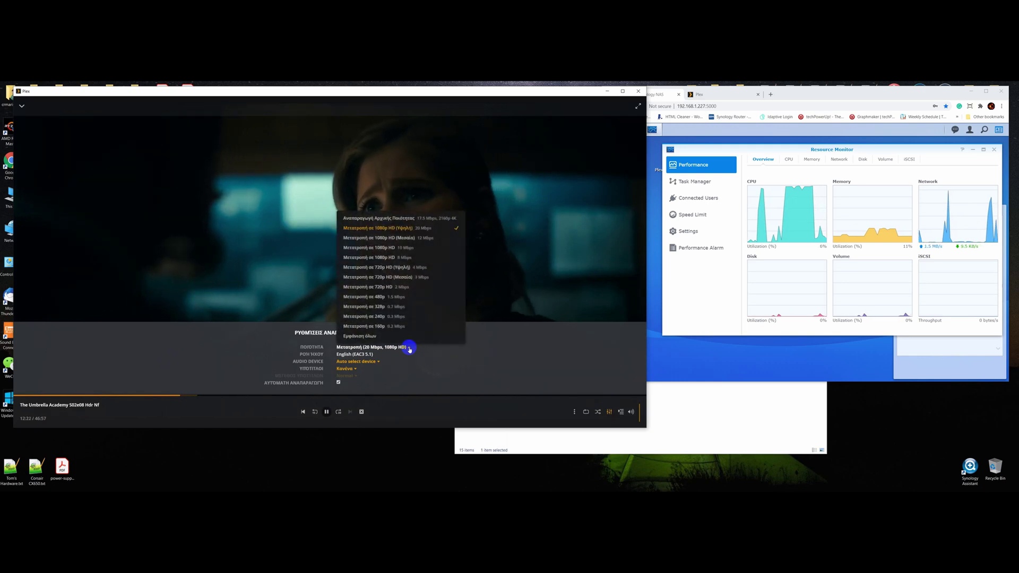
click(401, 248)
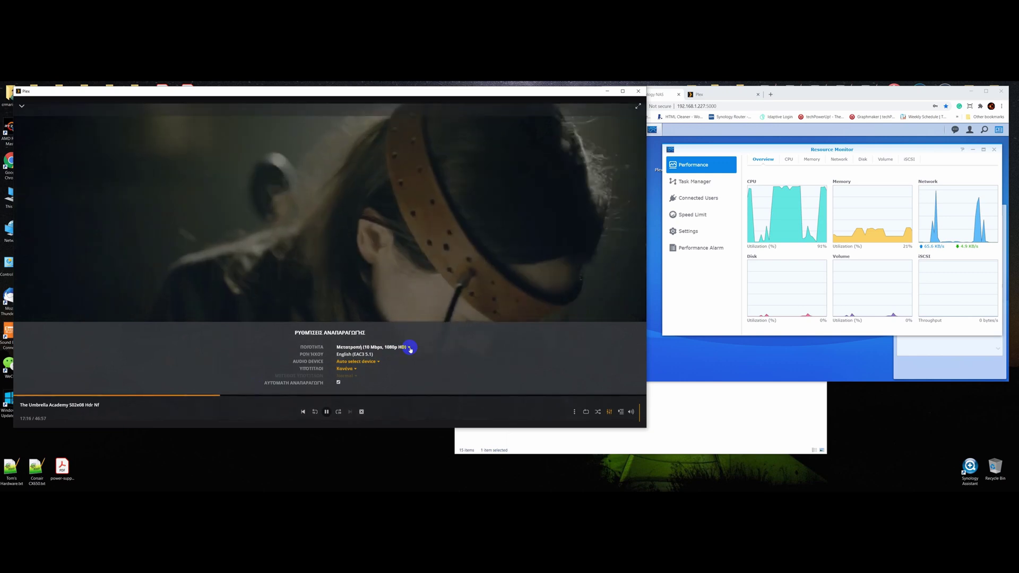
Switch The Umbrella Academy back to 1080p HD (High) at 20 Mbps and skip ahead to 19:43
click(409, 348)
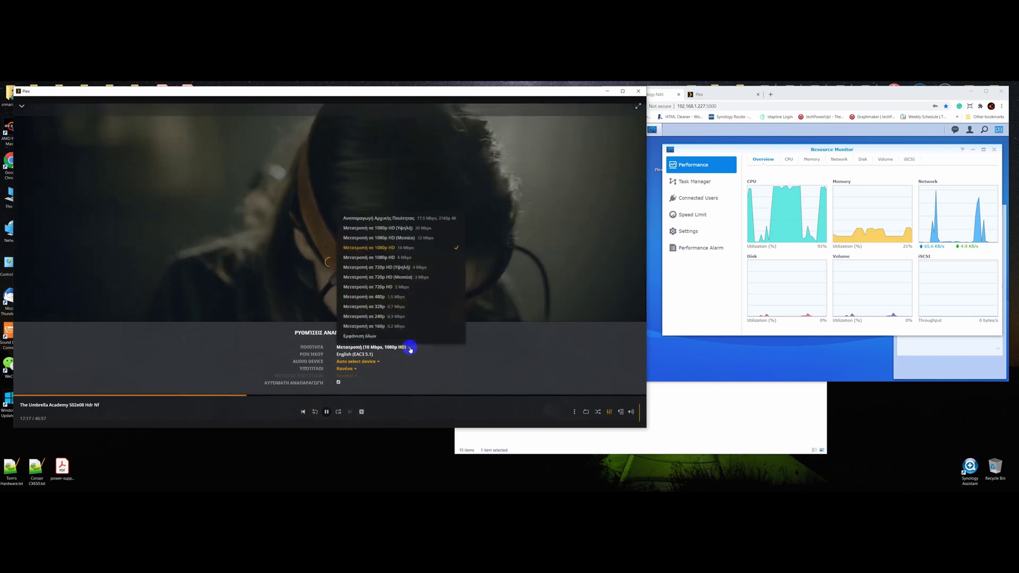
click(400, 231)
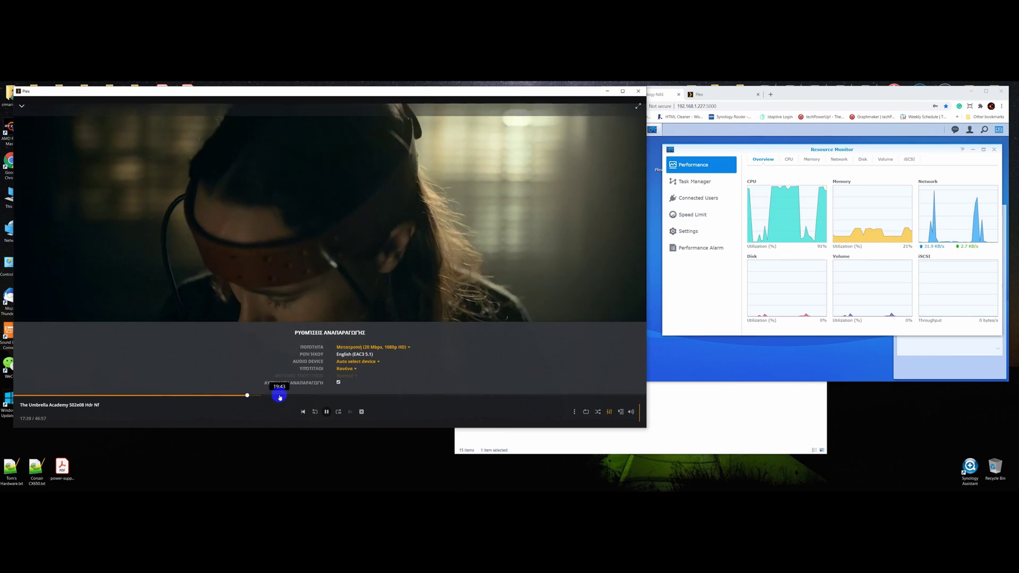
click(280, 395)
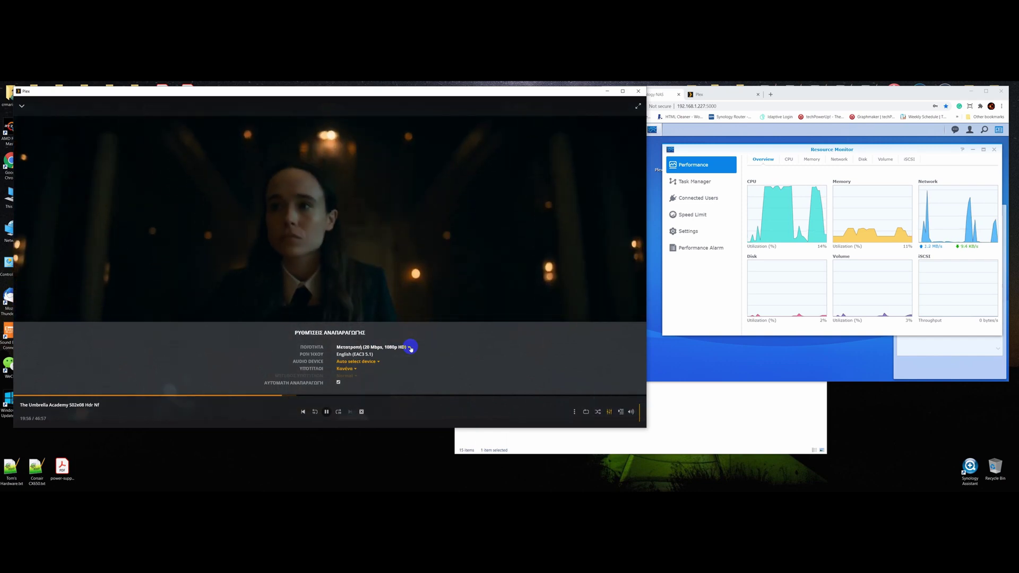
Set The Umbrella Academy's playback quality to convert to 720p HD (High) at 4 Mbps
click(411, 347)
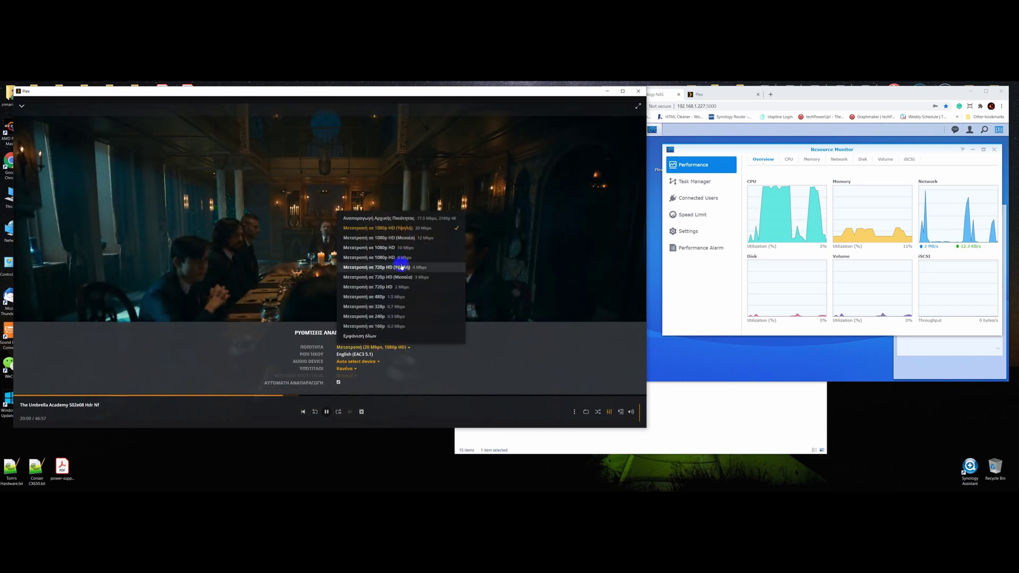
click(402, 267)
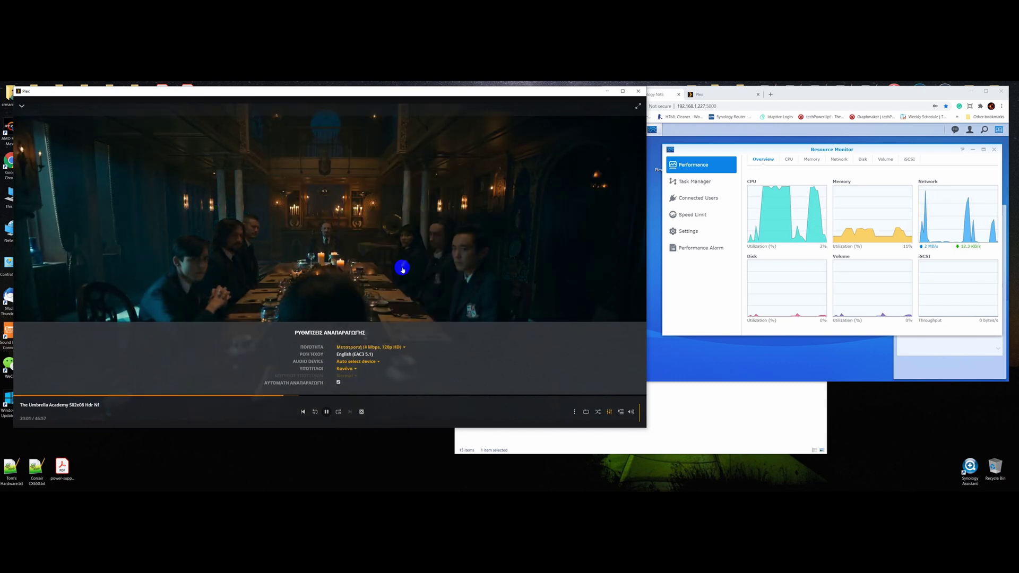